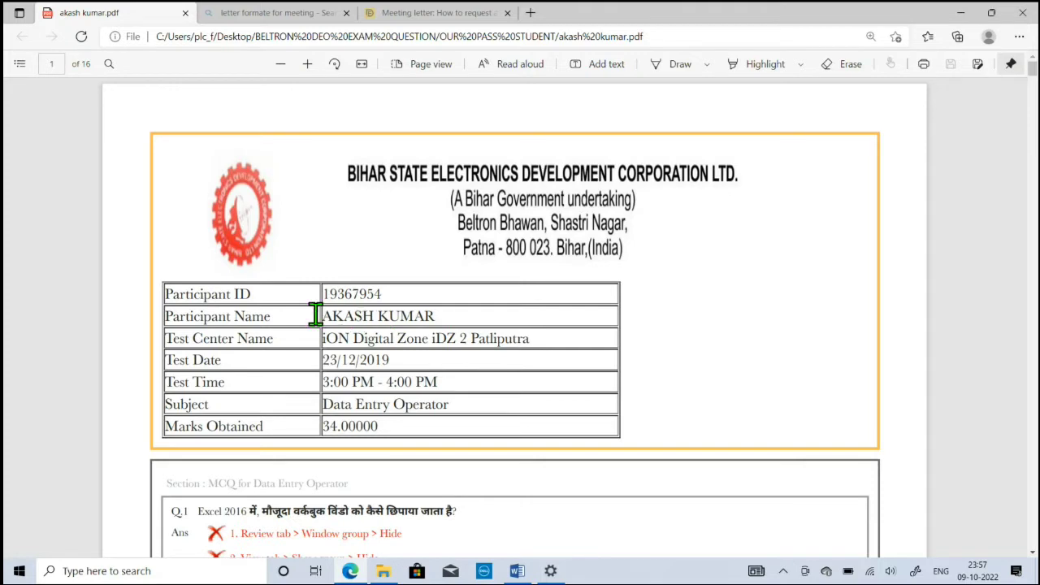
# - Highlight the participant's name, ID, test date 23/12/2019 and test centre in the PDF's details table
pyautogui.moveTo(324, 309); pyautogui.dragTo(447, 315)
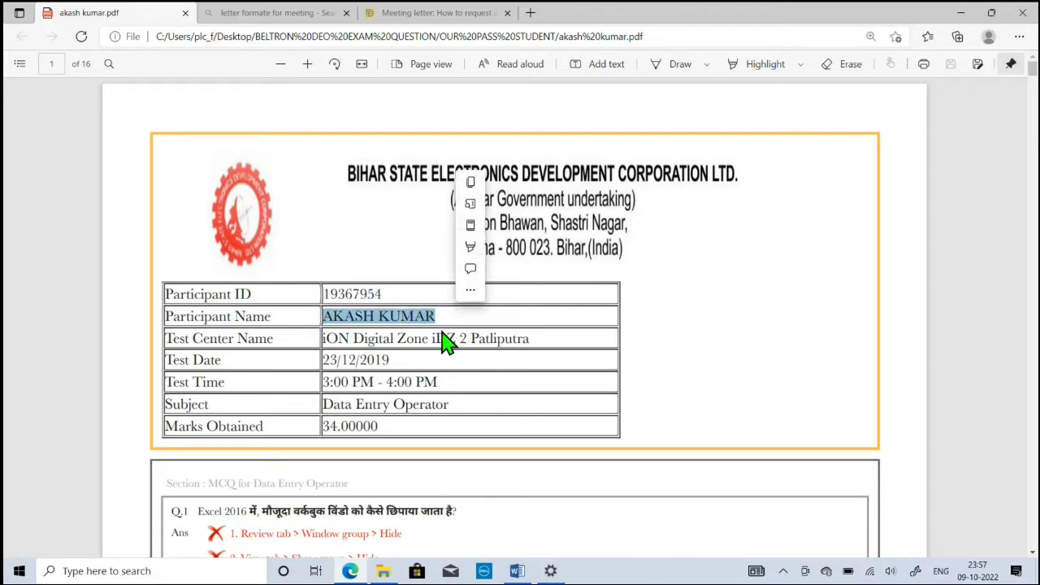
pyautogui.moveTo(387, 294); pyautogui.dragTo(329, 295)
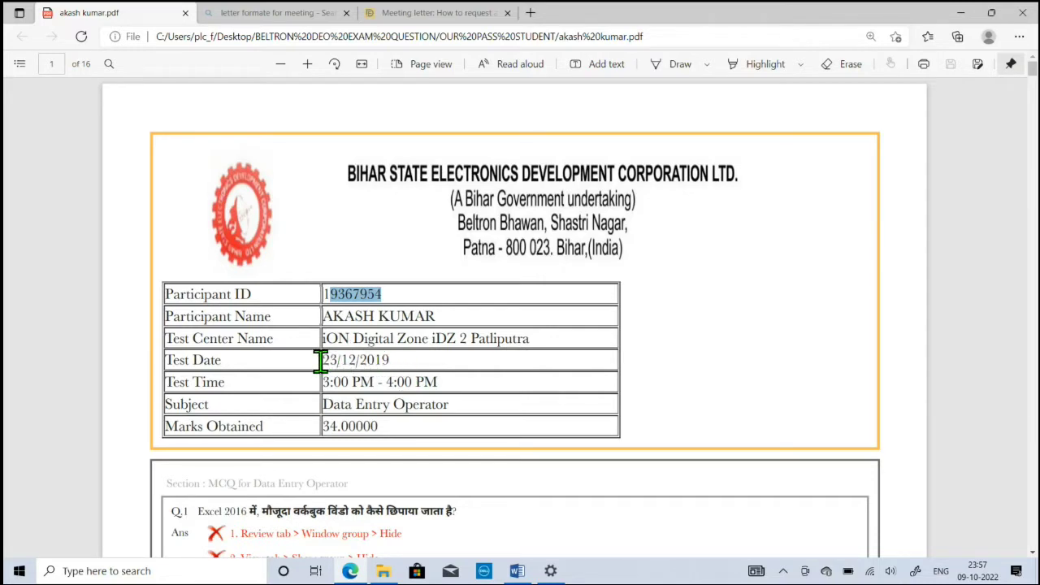
pyautogui.moveTo(321, 362); pyautogui.dragTo(403, 361)
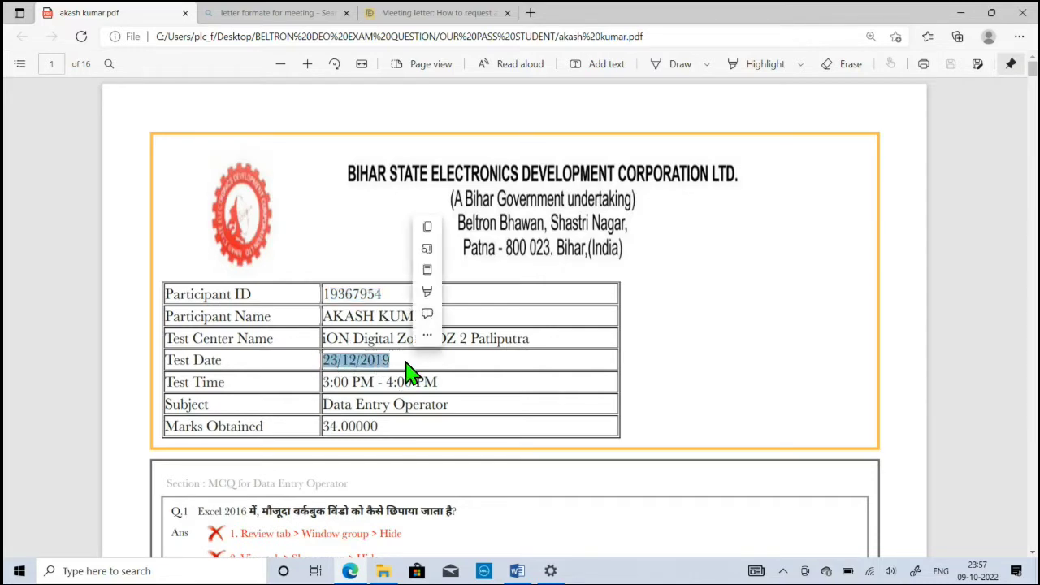
pyautogui.click(504, 340)
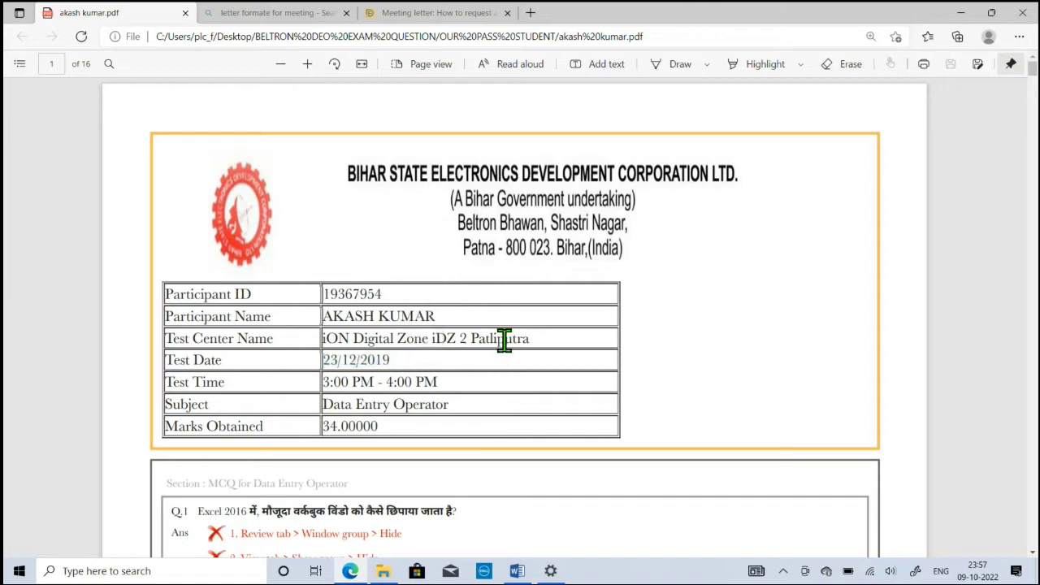
pyautogui.moveTo(504, 340); pyautogui.dragTo(338, 340)
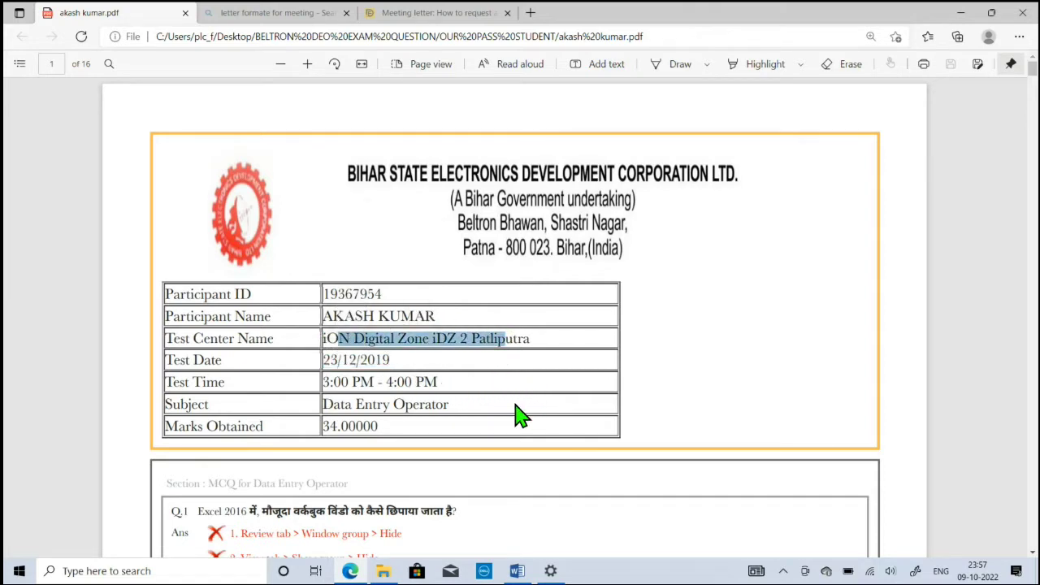
pyautogui.click(491, 392)
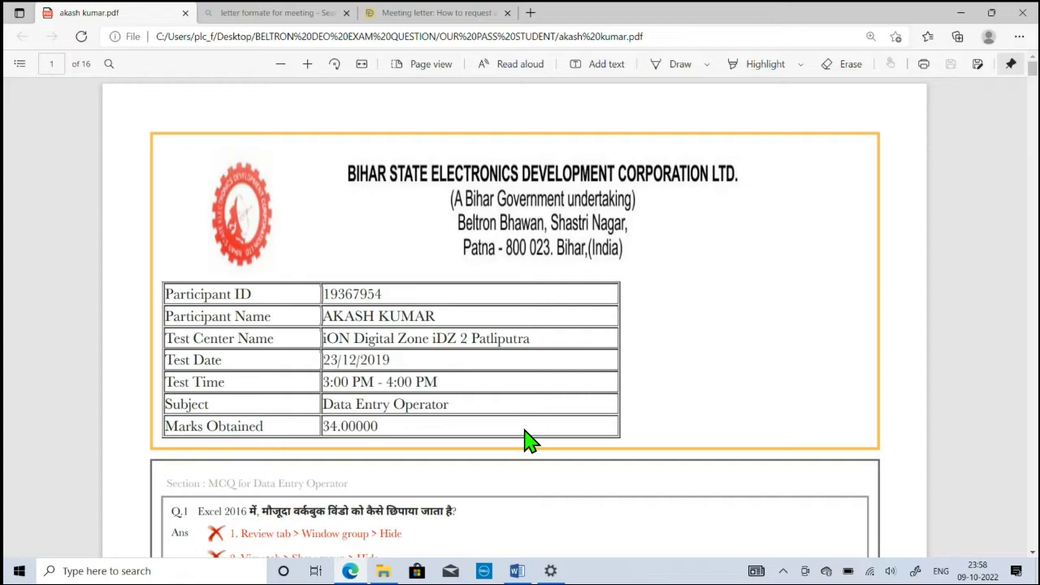
# - Scroll the quiz PDF and highlight the participant details rows and the marks obtained
pyautogui.scroll(-3, 528, 441)
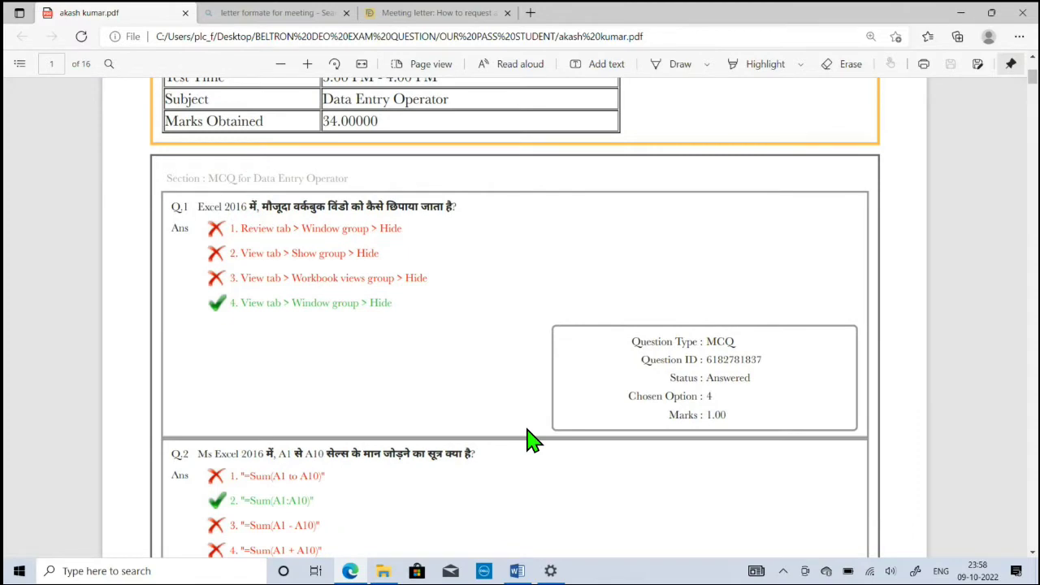
pyautogui.scroll(-2, 528, 441)
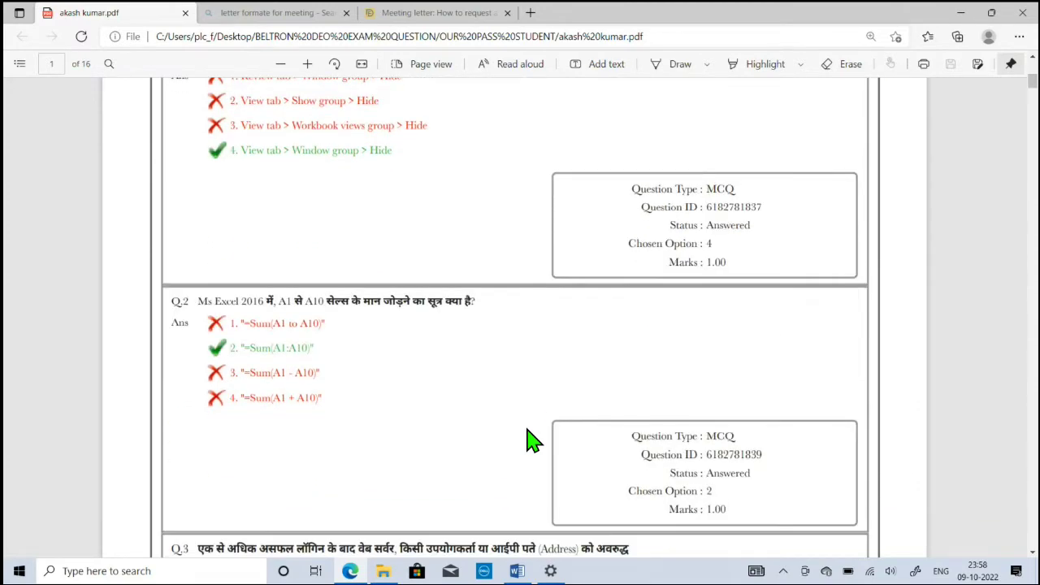
pyautogui.scroll(-1, 528, 441)
pyautogui.scroll(5, 528, 441)
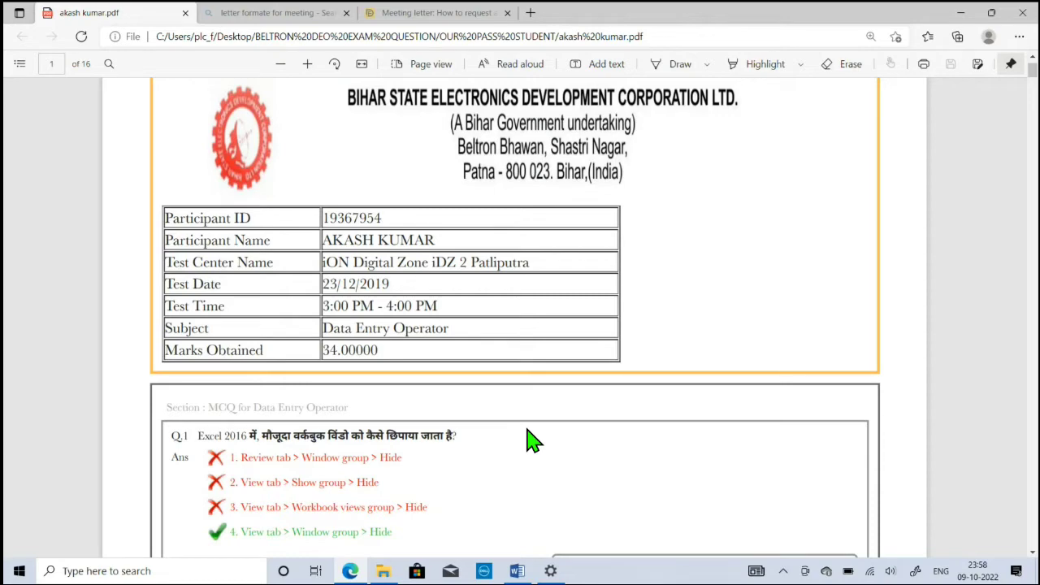
pyautogui.scroll(-1, 528, 441)
pyautogui.scroll(-2, 528, 441)
pyautogui.scroll(-1, 528, 441)
pyautogui.scroll(-1, 528, 441)
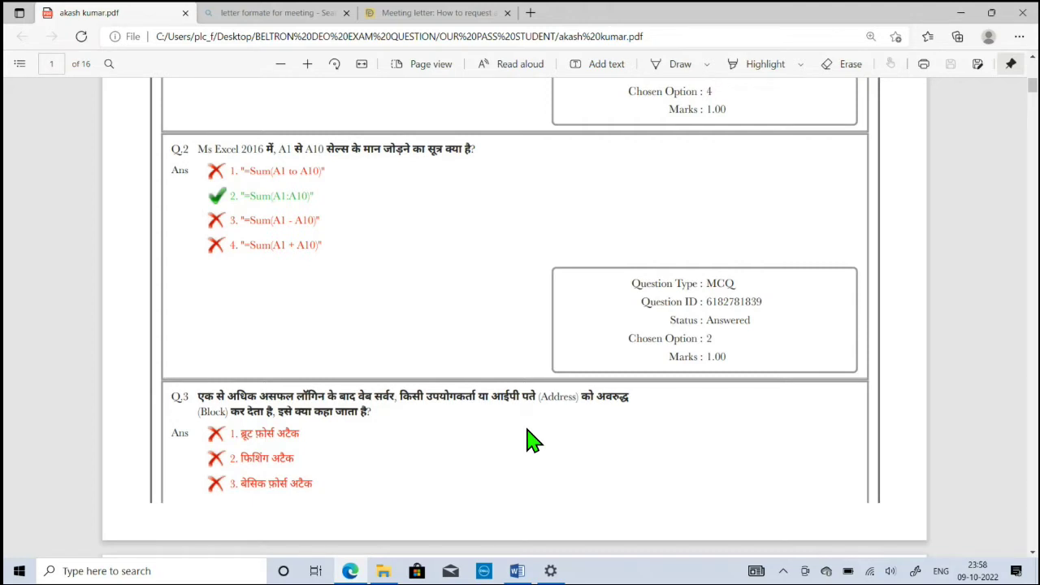
pyautogui.scroll(2, 528, 441)
pyautogui.scroll(2, 528, 441)
pyautogui.scroll(2, 528, 441)
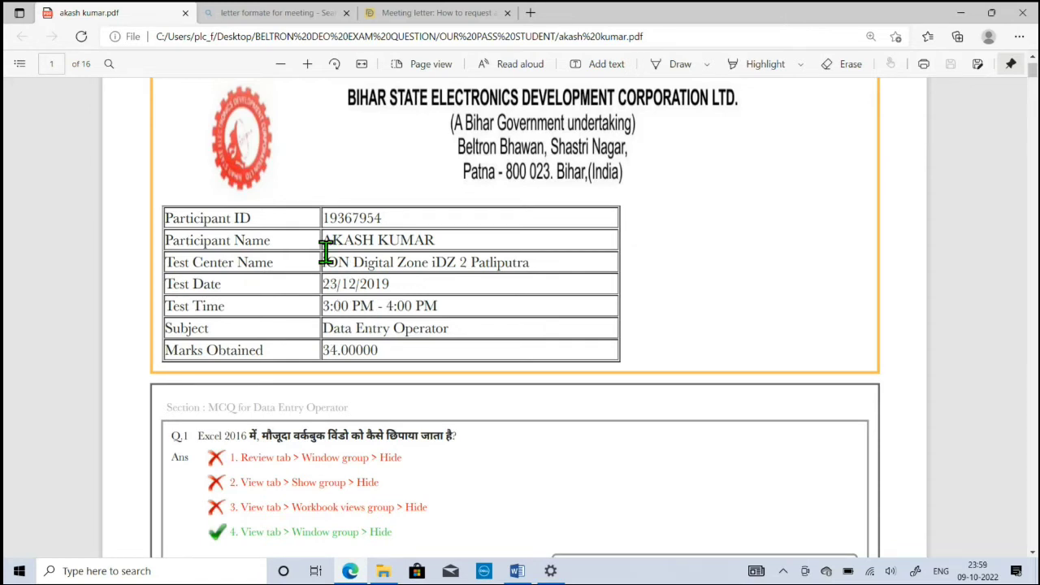
pyautogui.moveTo(357, 272); pyautogui.dragTo(450, 365)
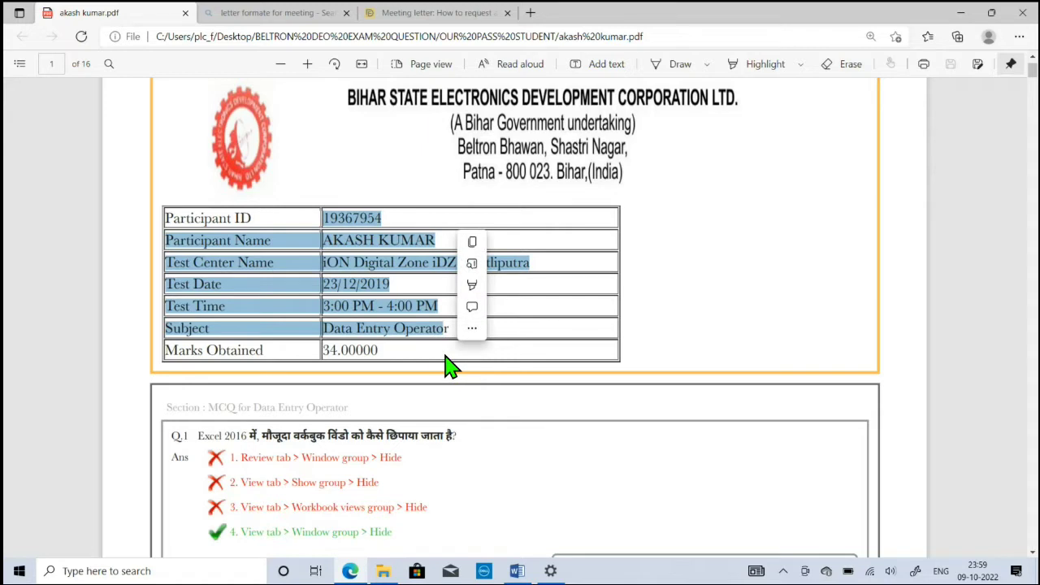
pyautogui.click(424, 348)
pyautogui.moveTo(357, 351)
pyautogui.mouseDown()
pyautogui.moveTo(313, 358)
pyautogui.moveTo(336, 367)
pyautogui.mouseUp()
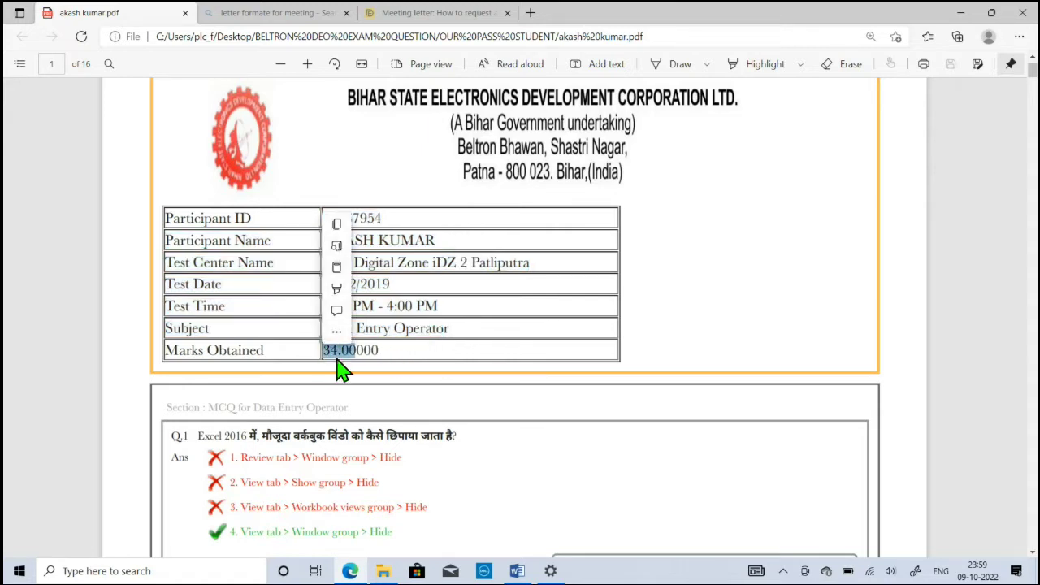
pyautogui.click(482, 362)
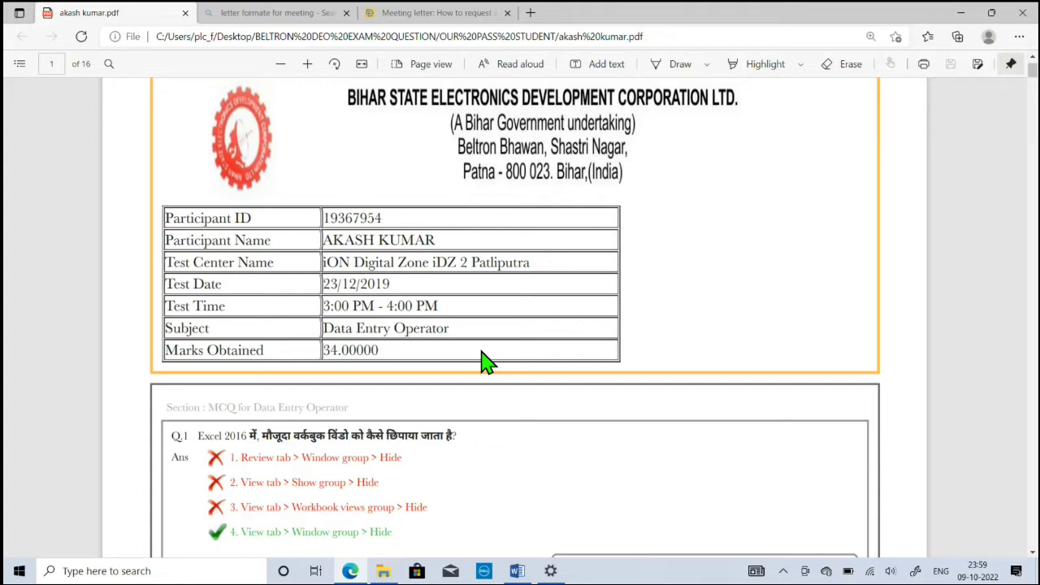
# - Scroll down to Q.4 on page 2 and highlight its question text
pyautogui.scroll(-2, 483, 361)
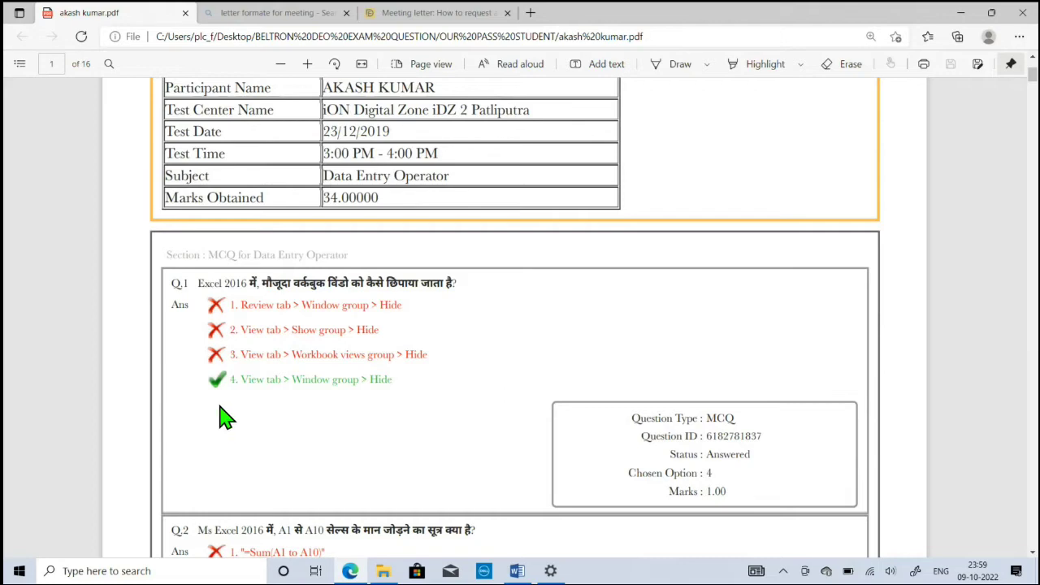
pyautogui.scroll(-2, 286, 410)
pyautogui.scroll(-2, 286, 410)
pyautogui.scroll(-1, 286, 410)
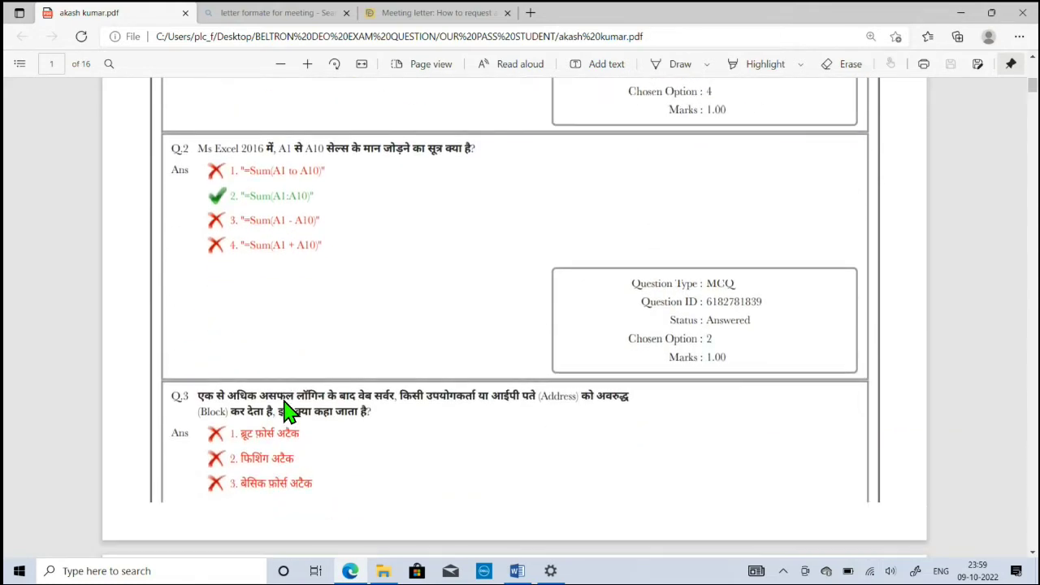
pyautogui.scroll(-1, 286, 410)
pyautogui.scroll(-1, 286, 410)
pyautogui.scroll(-2, 286, 410)
pyautogui.scroll(-2, 286, 410)
pyautogui.scroll(-1, 286, 410)
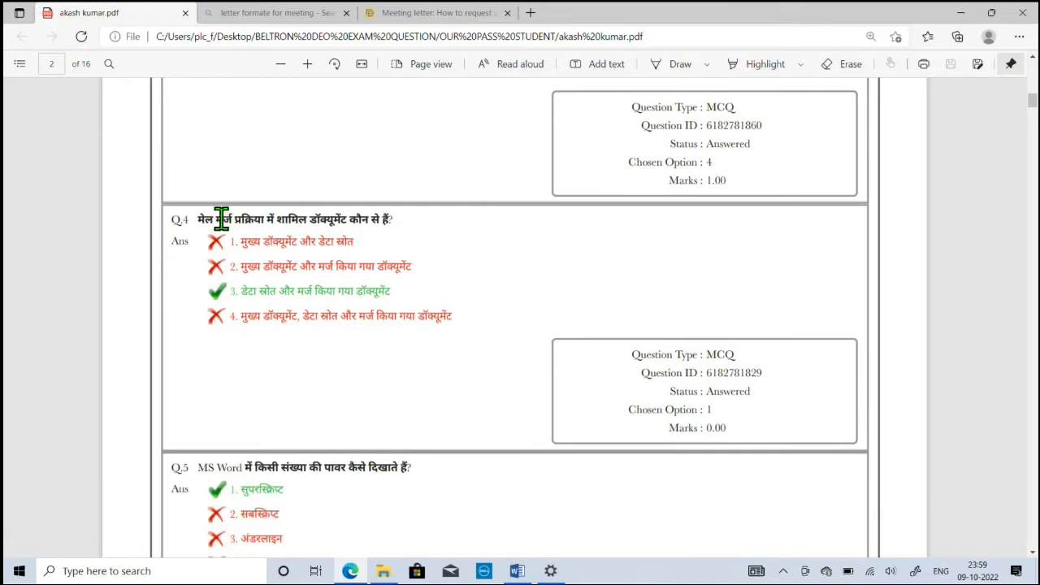
pyautogui.moveTo(195, 220); pyautogui.dragTo(393, 221)
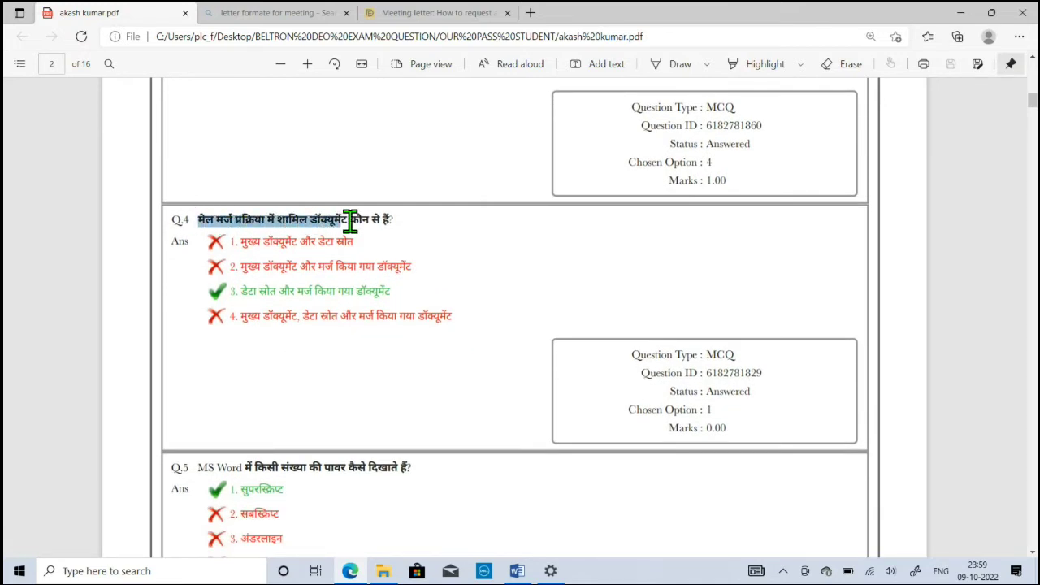
pyautogui.click(424, 258)
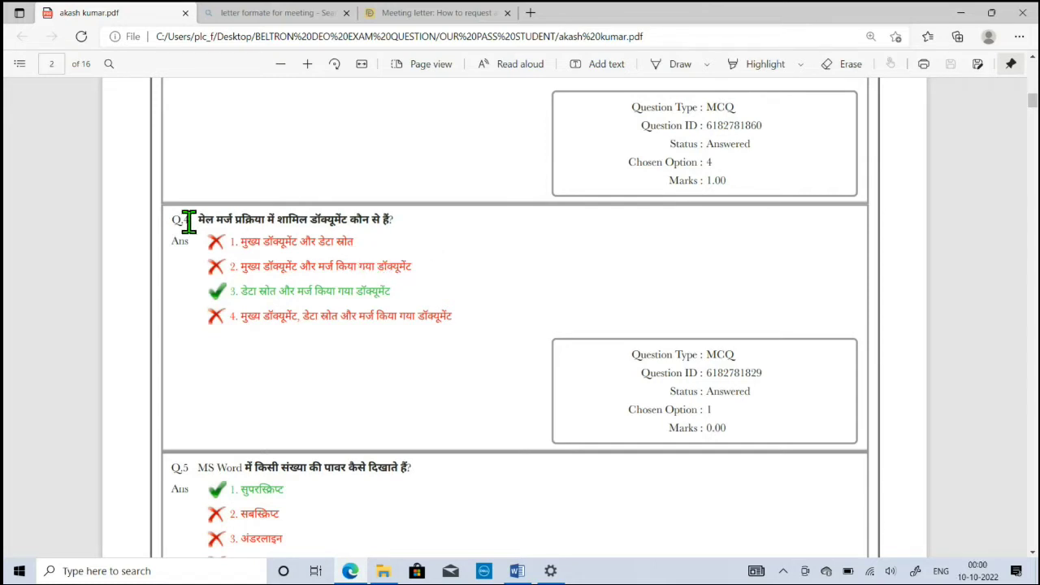
# - Highlight मेल मर्ज in Q.4 and the text of correct option 3
pyautogui.moveTo(199, 221); pyautogui.dragTo(232, 225)
pyautogui.moveTo(398, 290); pyautogui.dragTo(232, 292)
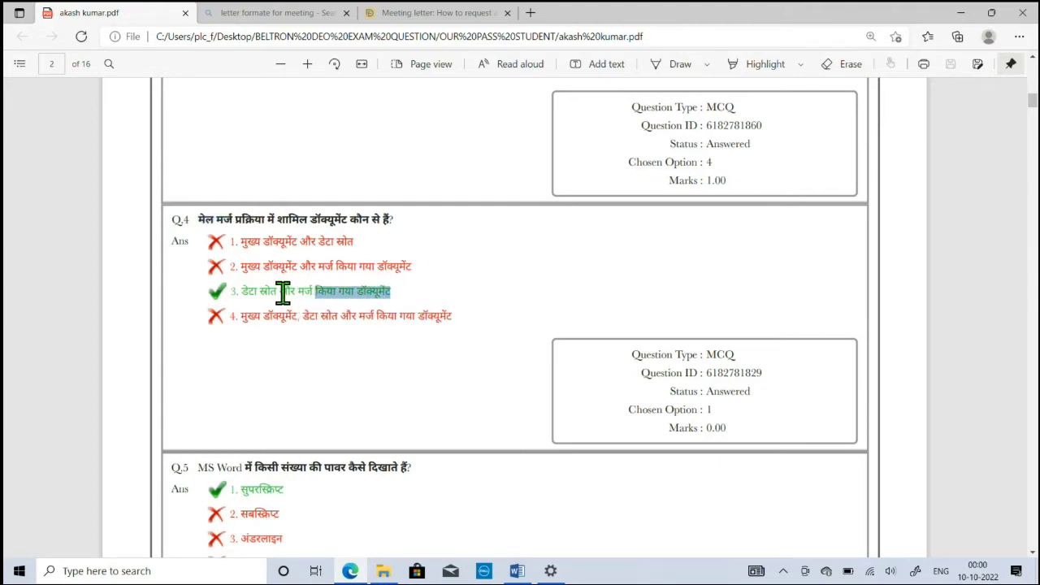
pyautogui.click(449, 302)
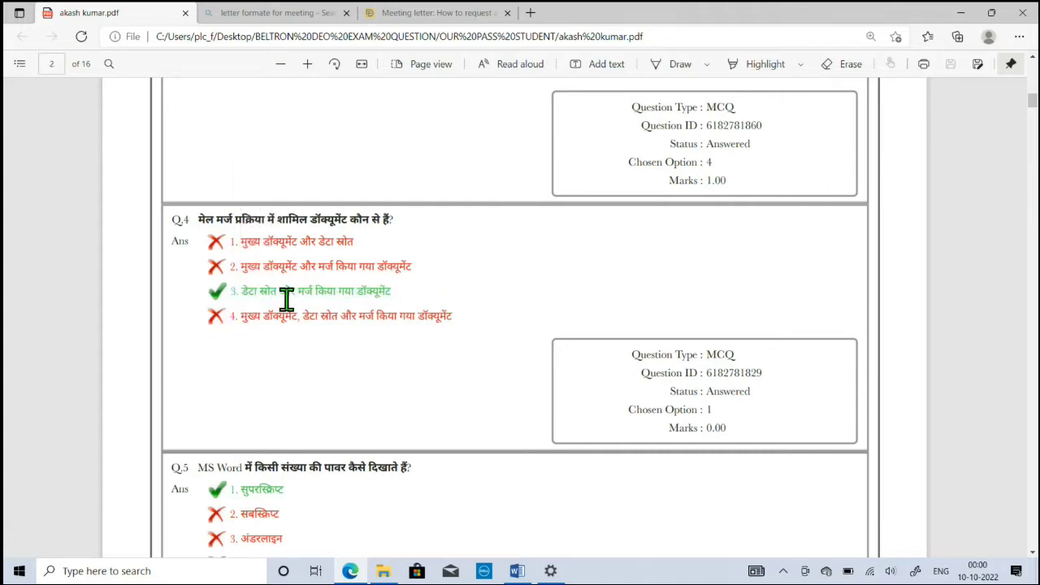
pyautogui.moveTo(237, 291); pyautogui.dragTo(276, 292)
pyautogui.click(234, 291)
pyautogui.moveTo(241, 291); pyautogui.dragTo(393, 291)
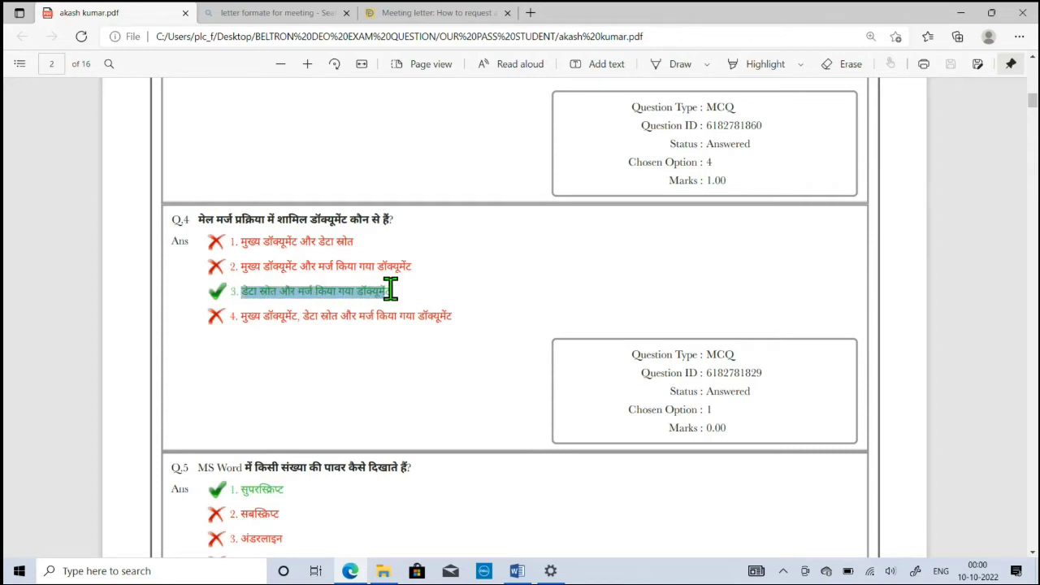
pyautogui.click(503, 303)
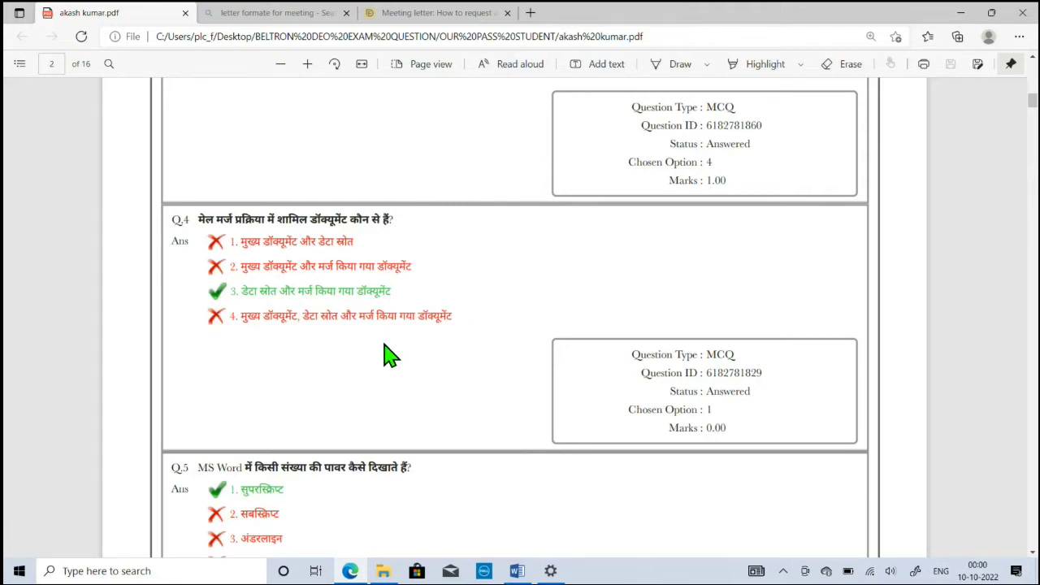
# - Highlight डेटा स्रोत and मर्ज किया गया डॉक्यूमेंट in option 3, then return to the Word letter
pyautogui.moveTo(242, 292); pyautogui.dragTo(276, 293)
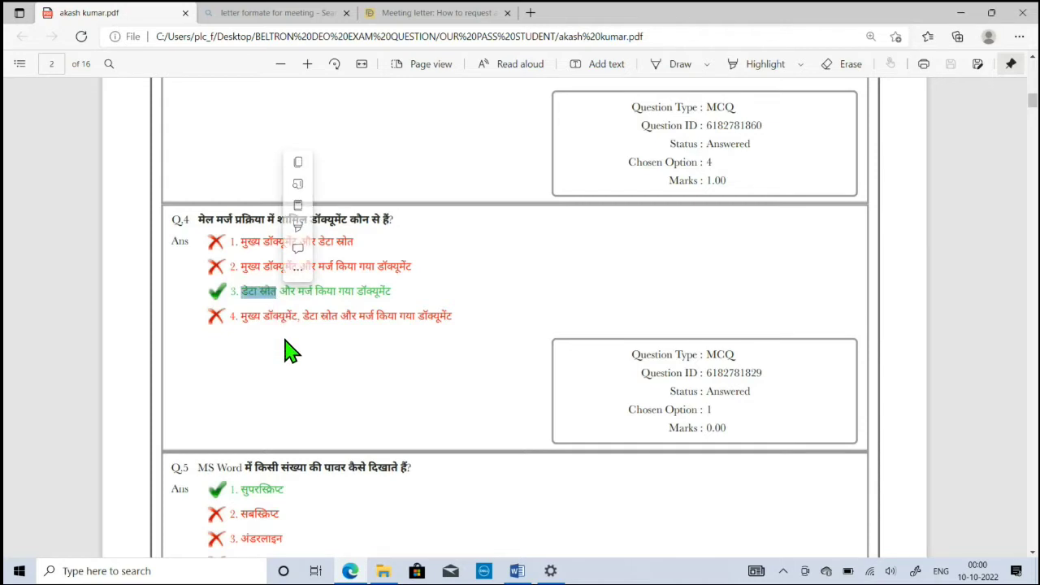
pyautogui.click(303, 294)
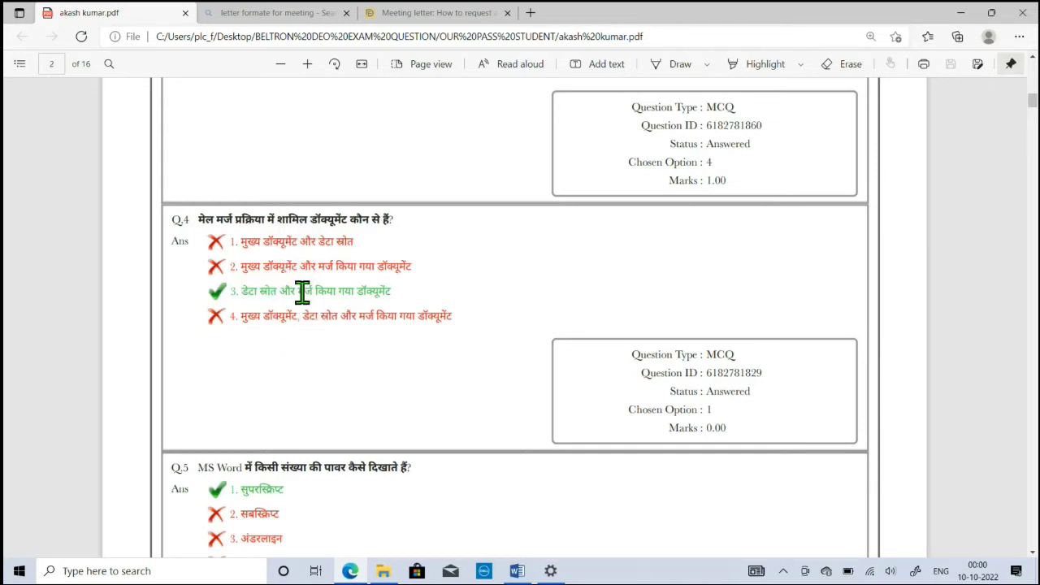
pyautogui.moveTo(298, 292); pyautogui.dragTo(365, 295)
pyautogui.click(517, 571)
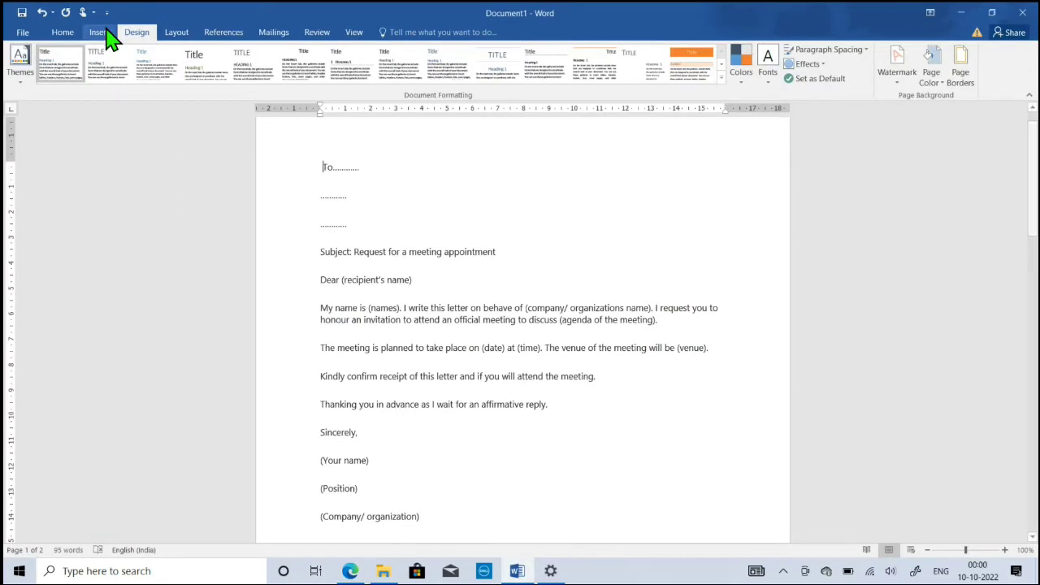
# - Browse the Mailings tab's Start Mail Merge document types, then select the letter from To to the greeting
pyautogui.click(70, 32)
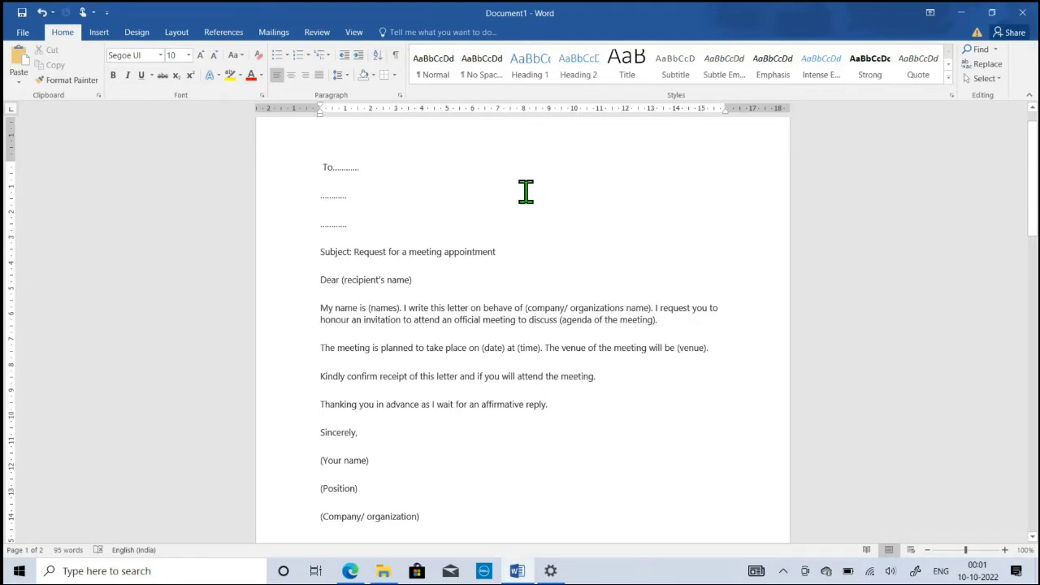
pyautogui.click(274, 32)
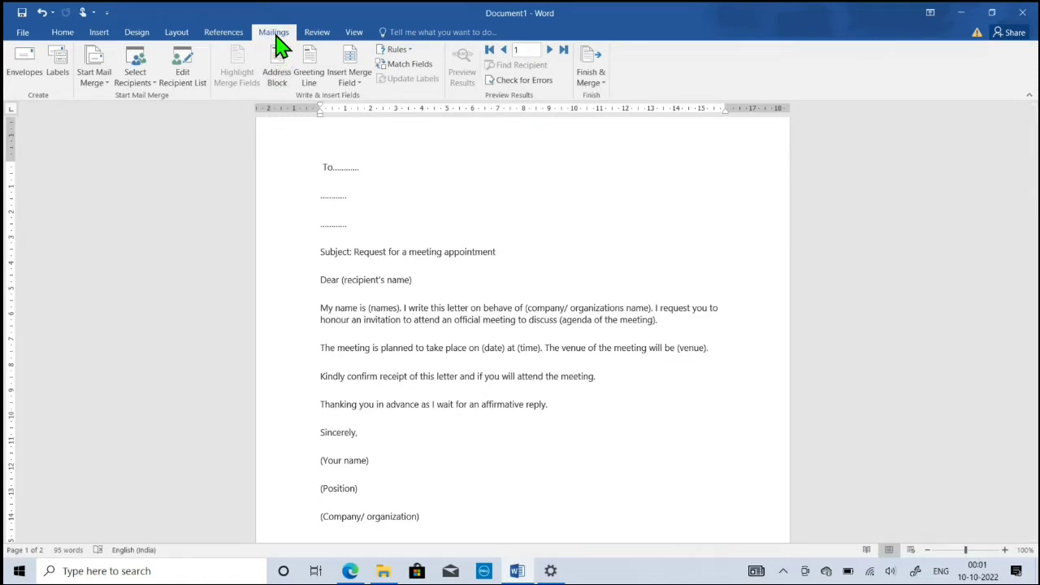
pyautogui.click(108, 95)
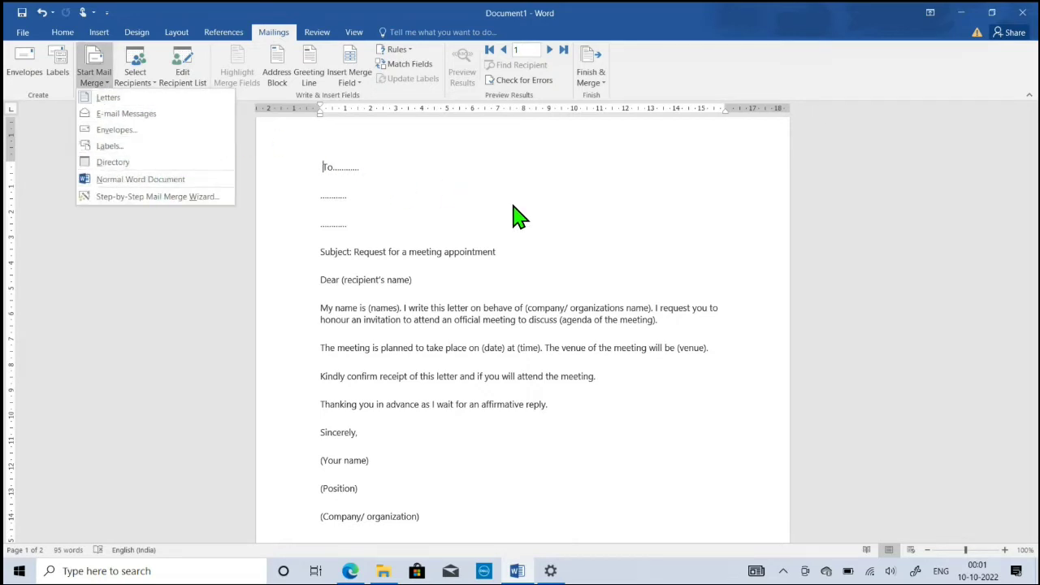
pyautogui.click(678, 219)
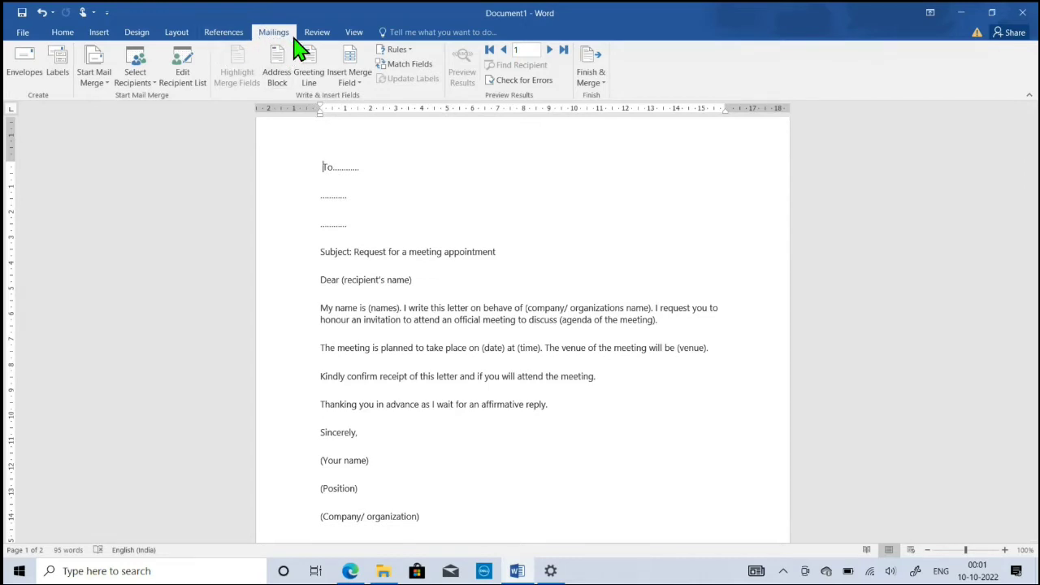
pyautogui.click(107, 85)
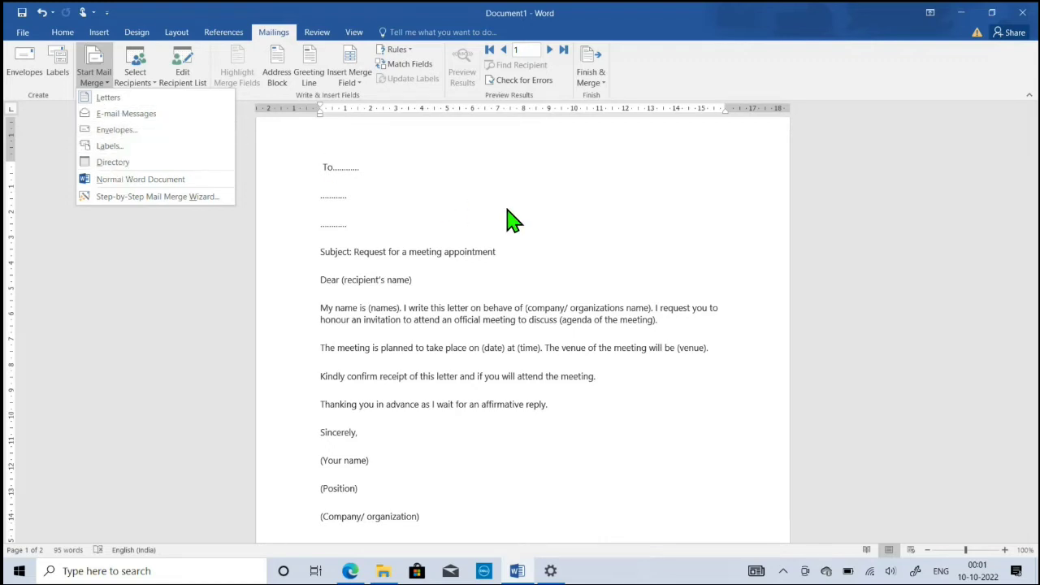
pyautogui.click(663, 244)
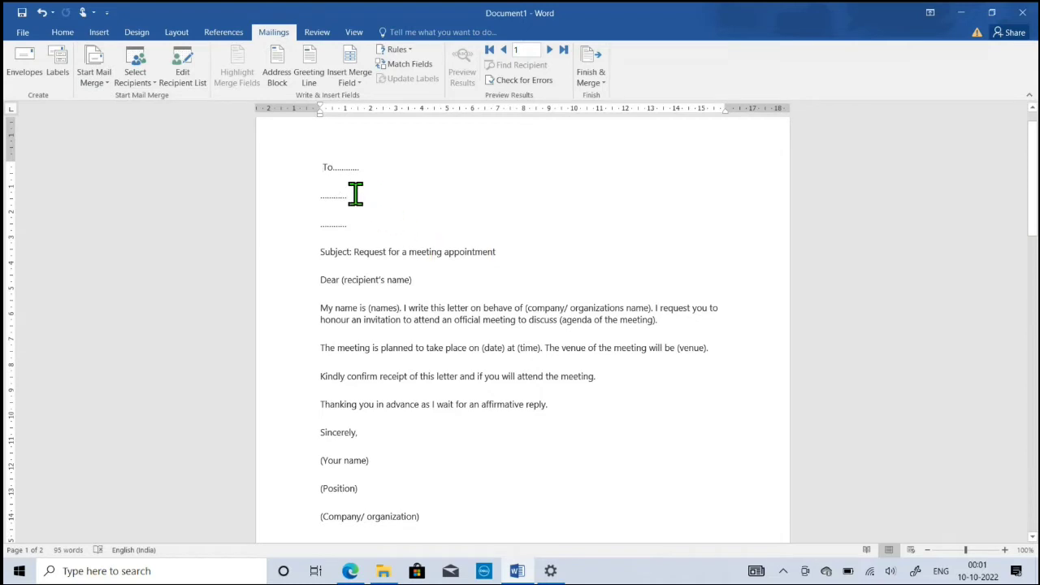
pyautogui.moveTo(323, 166)
pyautogui.mouseDown()
pyautogui.moveTo(405, 357)
pyautogui.moveTo(548, 506)
pyautogui.mouseUp()
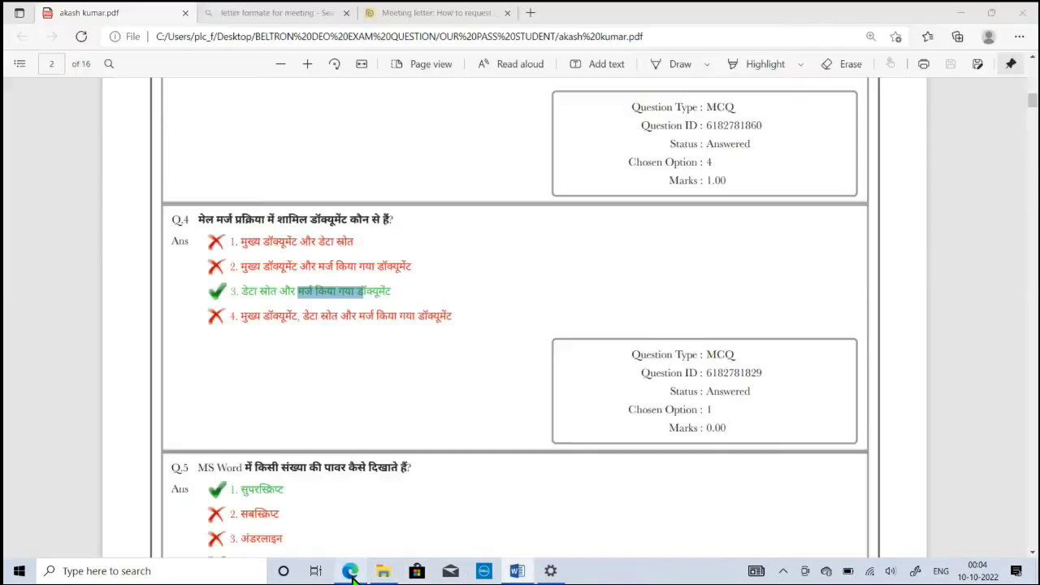
pyautogui.click(350, 570)
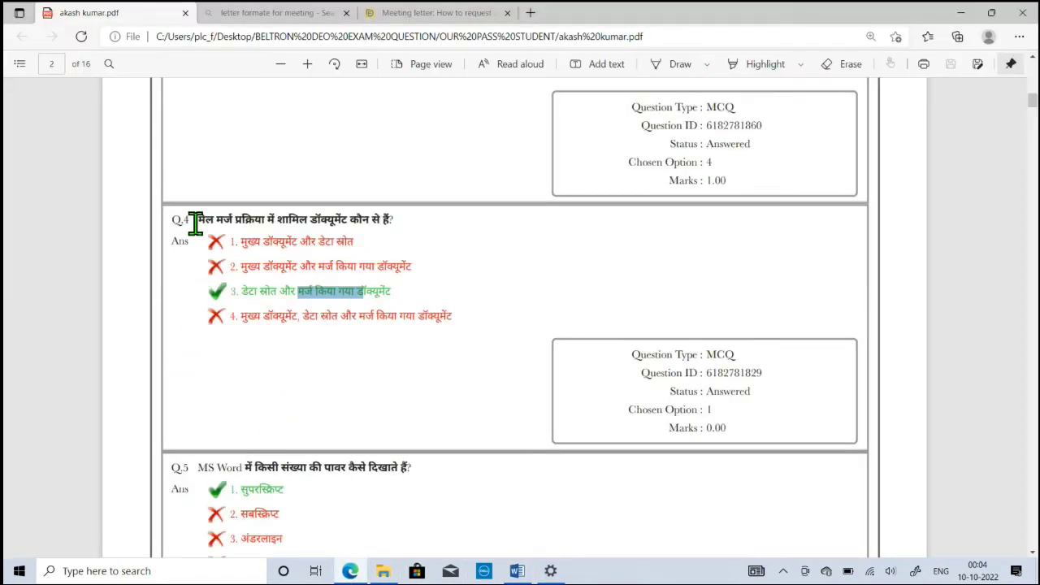
pyautogui.moveTo(196, 221); pyautogui.dragTo(377, 217)
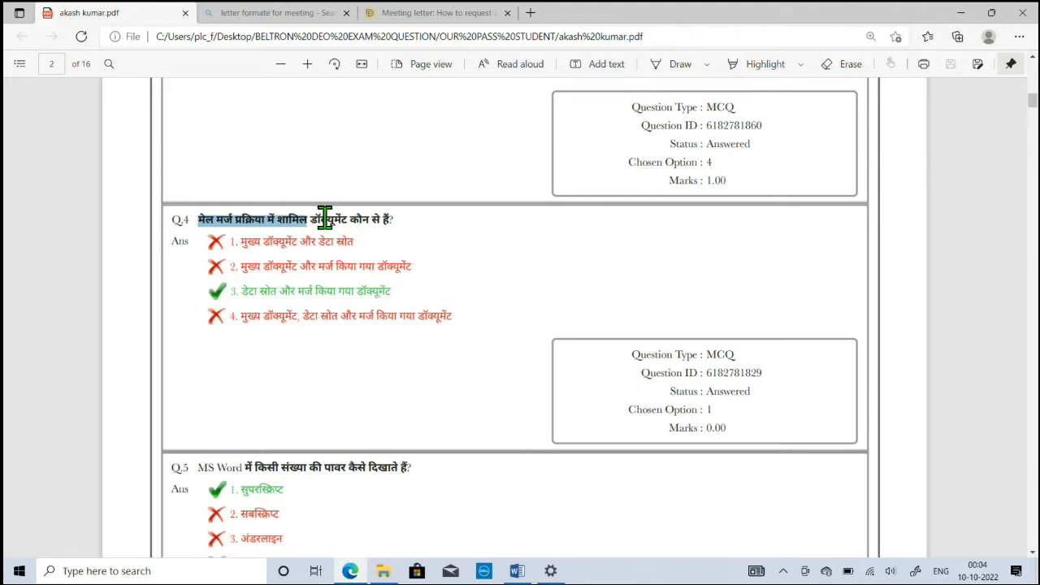
pyautogui.moveTo(241, 291); pyautogui.dragTo(276, 292)
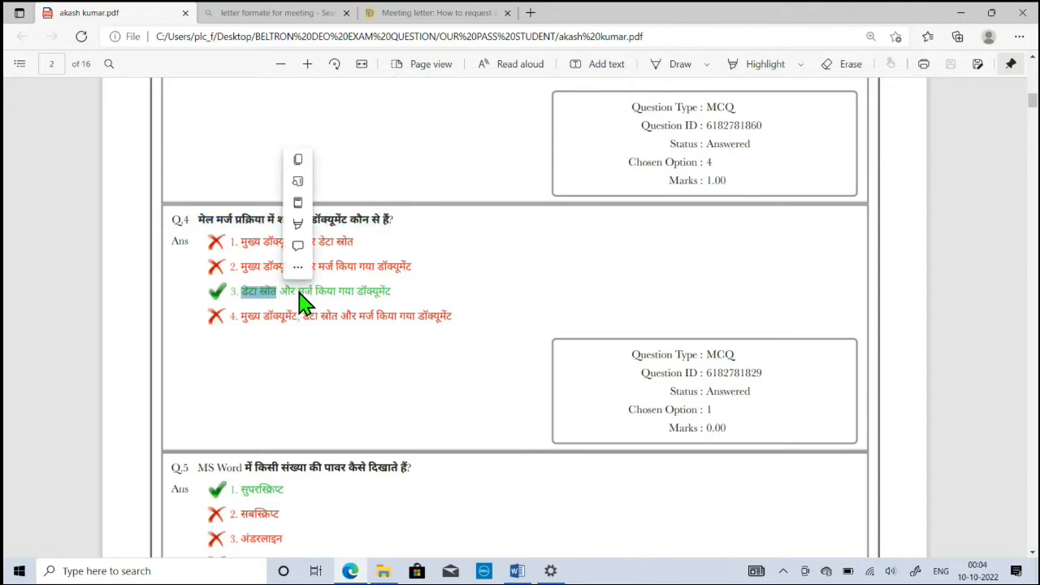
pyautogui.click(363, 291)
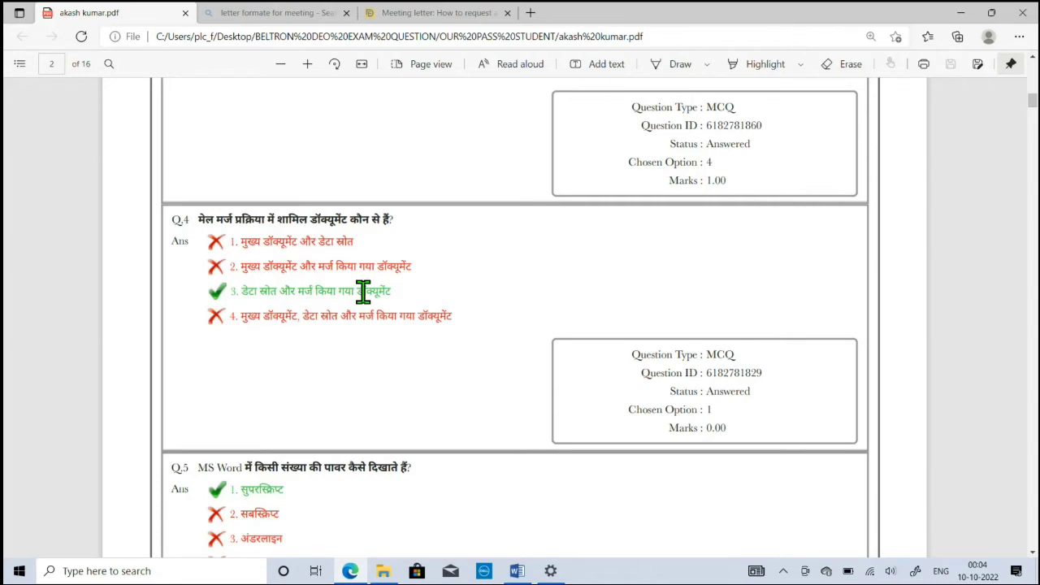
pyautogui.click(517, 570)
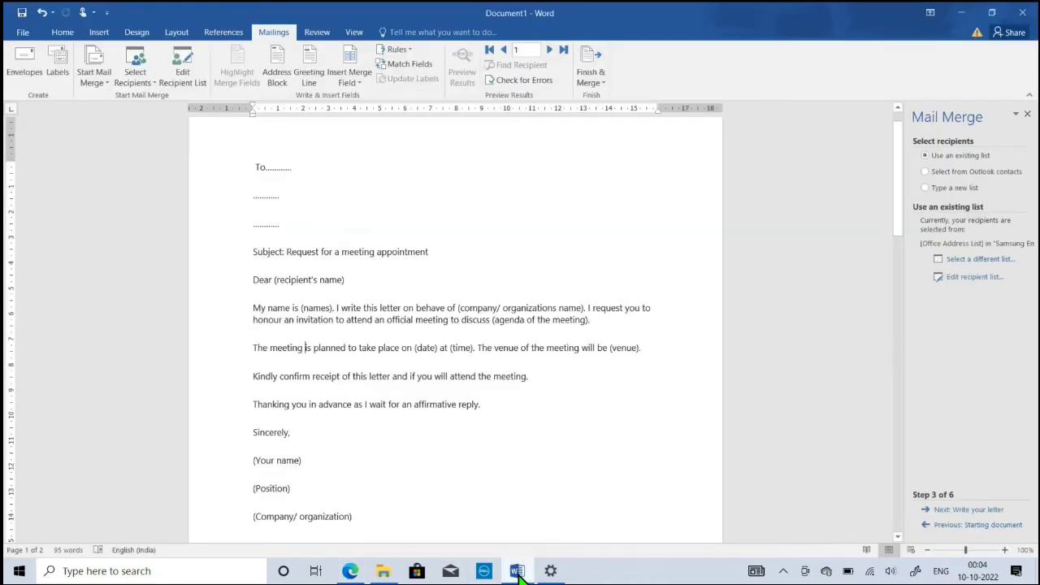
# - Select the letter text and use the existing Samsung Employee list as mail merge recipients
pyautogui.moveTo(255, 167); pyautogui.dragTo(457, 503)
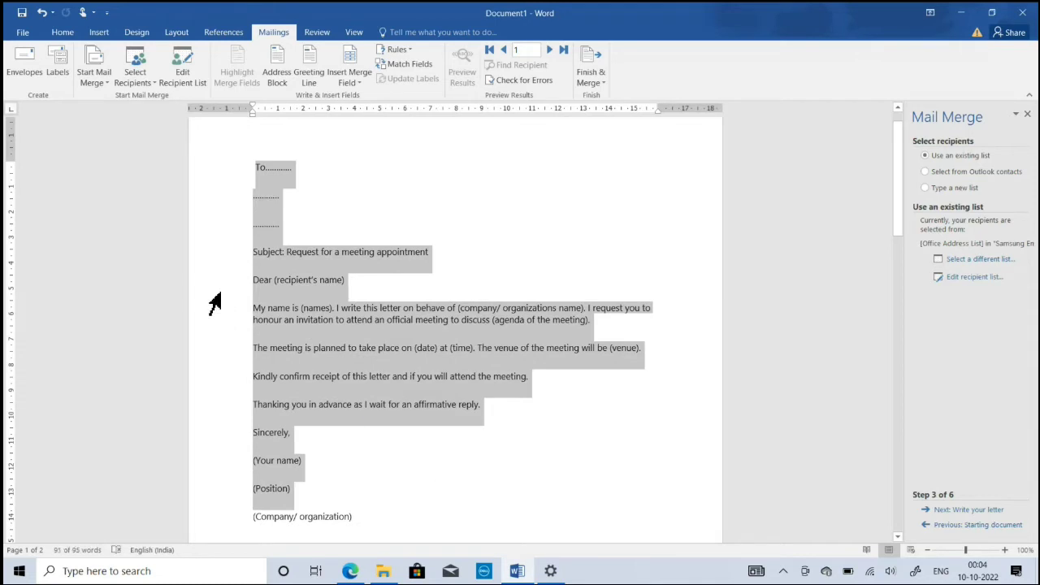
pyautogui.click(151, 85)
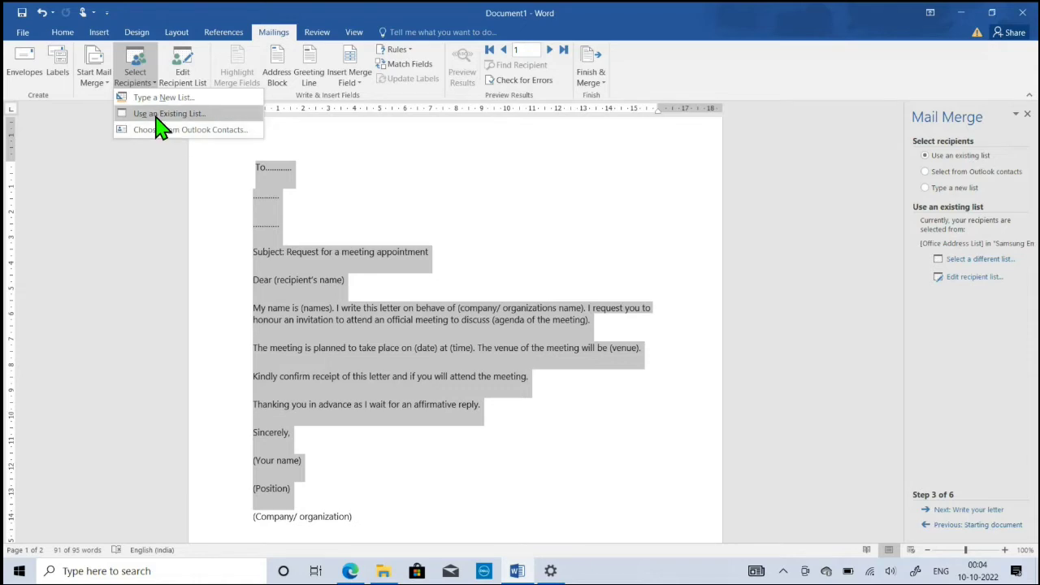
pyautogui.click(157, 118)
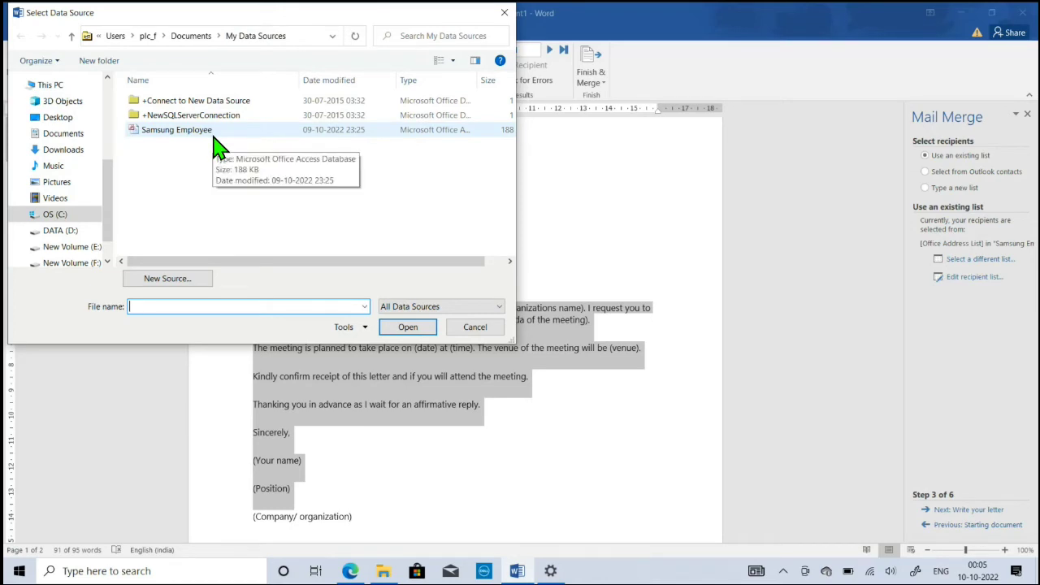
pyautogui.click(217, 147)
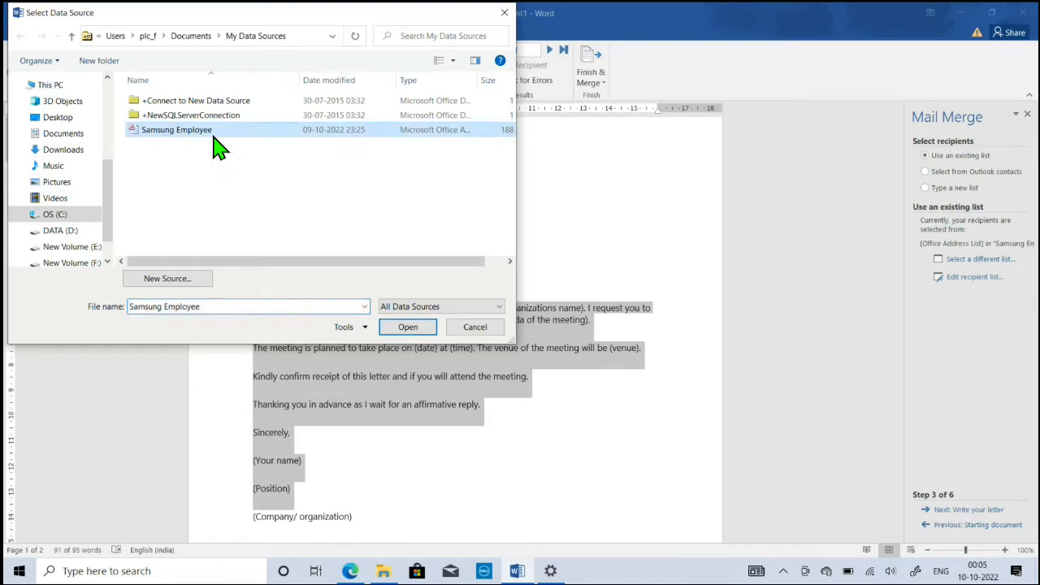
pyautogui.click(409, 327)
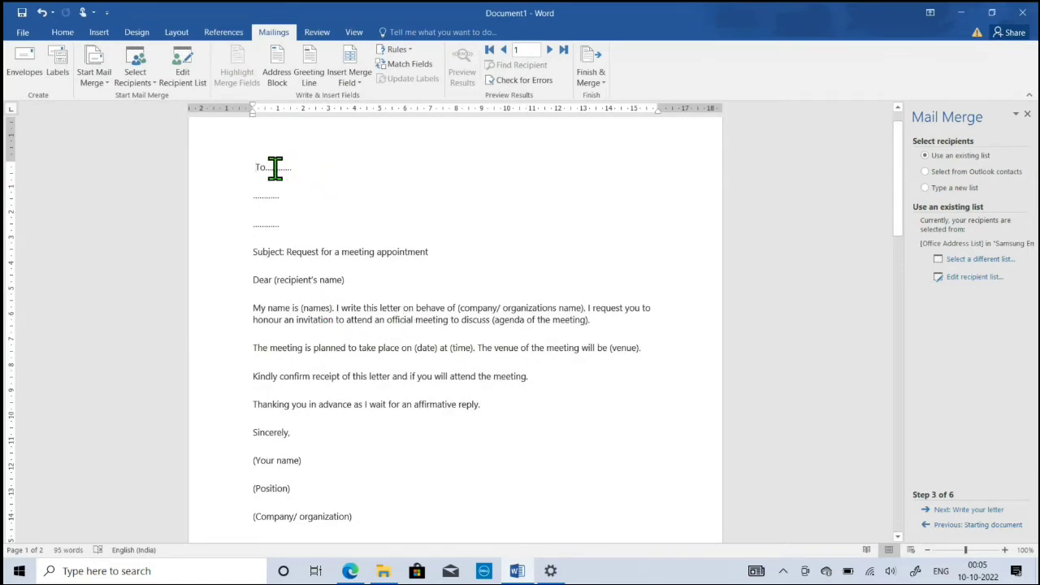
pyautogui.moveTo(268, 166); pyautogui.dragTo(288, 221)
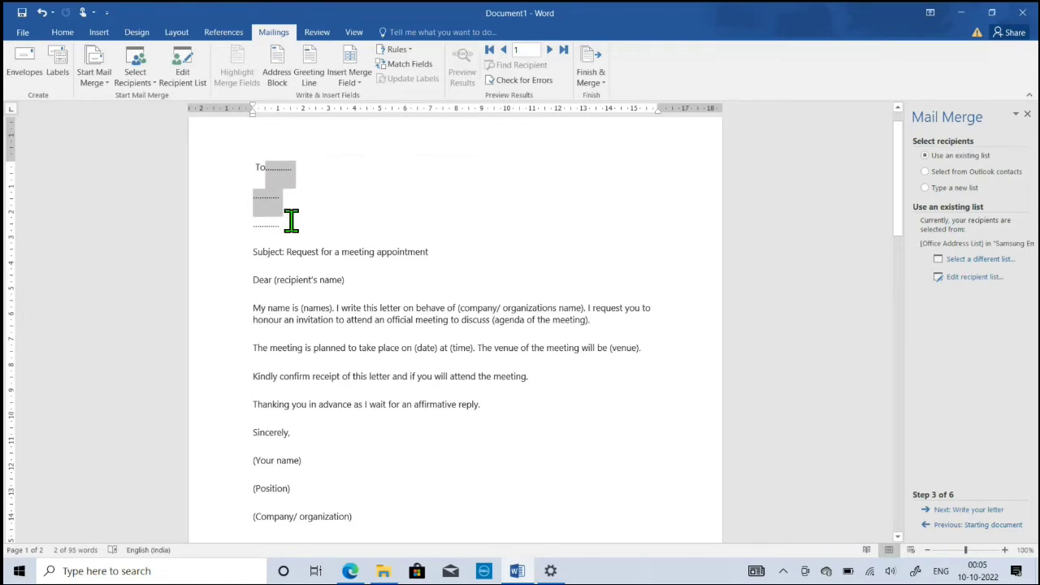
pyautogui.click(288, 222)
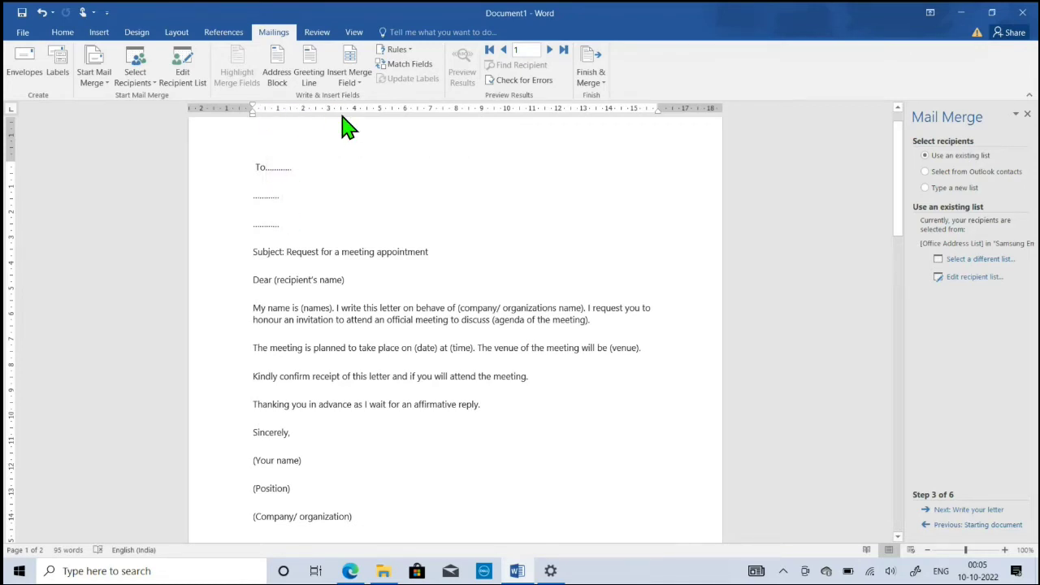
pyautogui.click(361, 85)
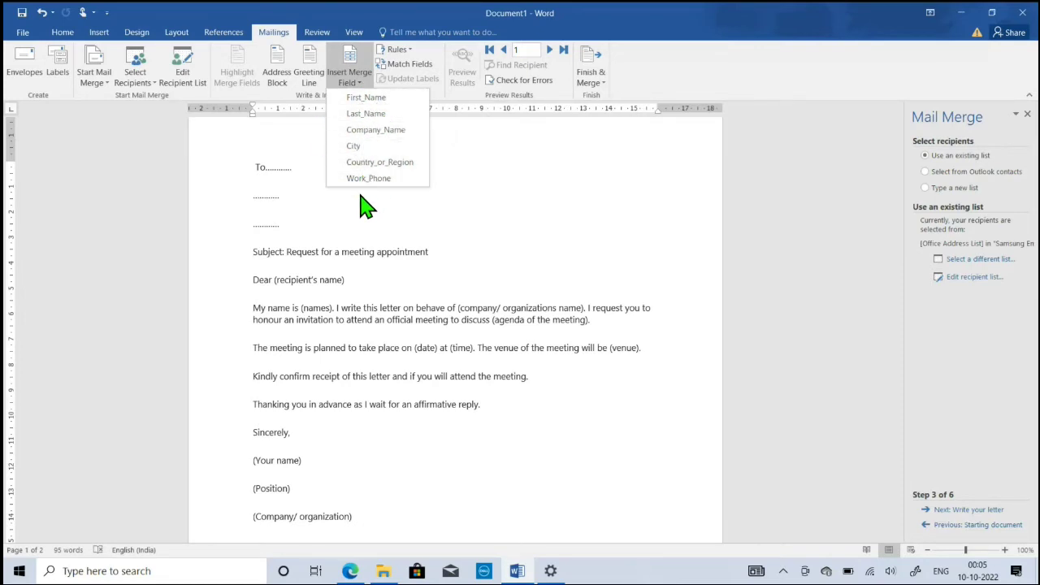
pyautogui.click(336, 224)
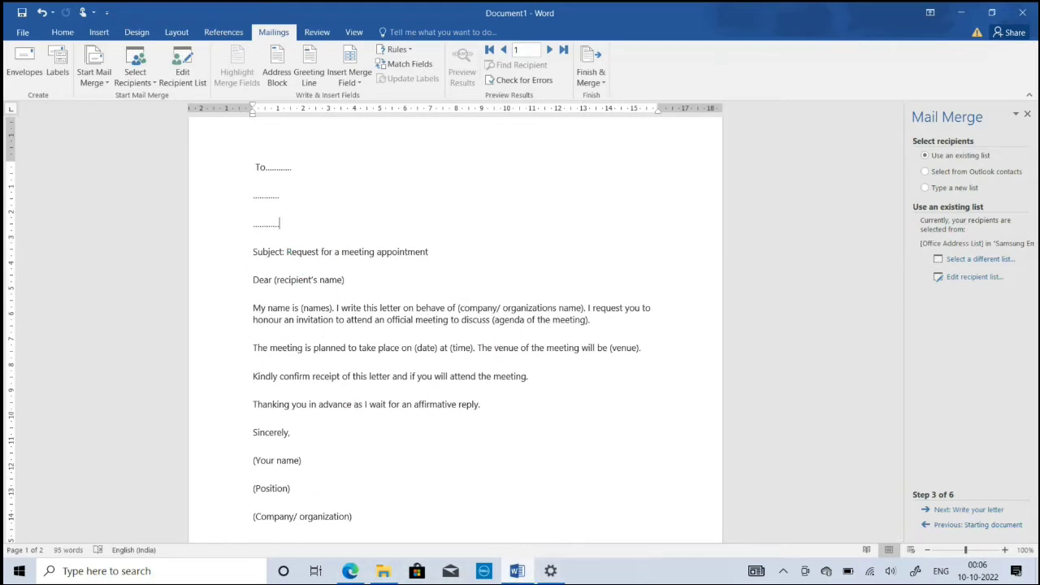
# - In the quiz PDF, highlight the Q.5 question about powers, then return to Word
pyautogui.click(348, 572)
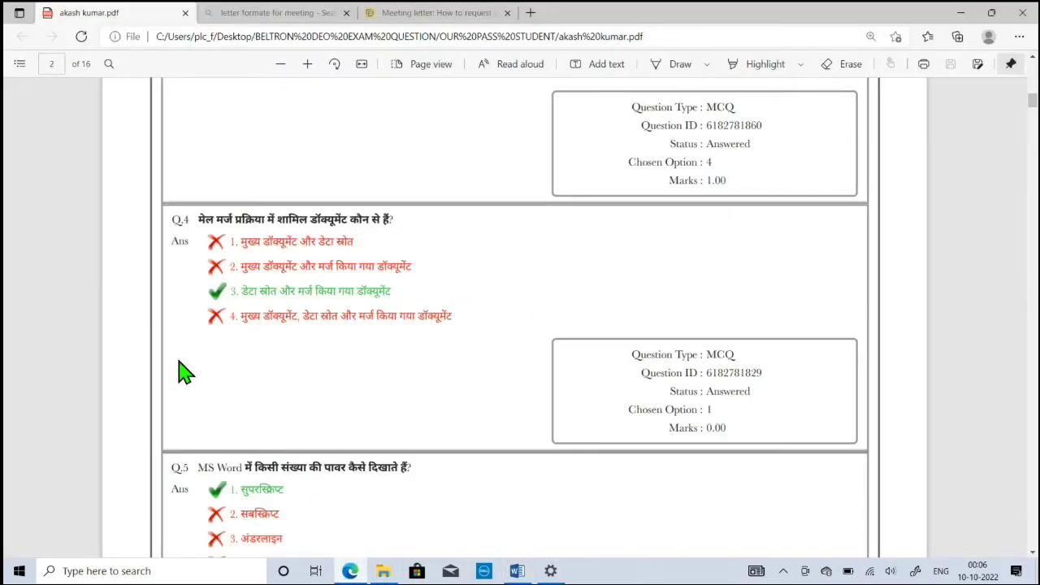
pyautogui.scroll(-2, 257, 325)
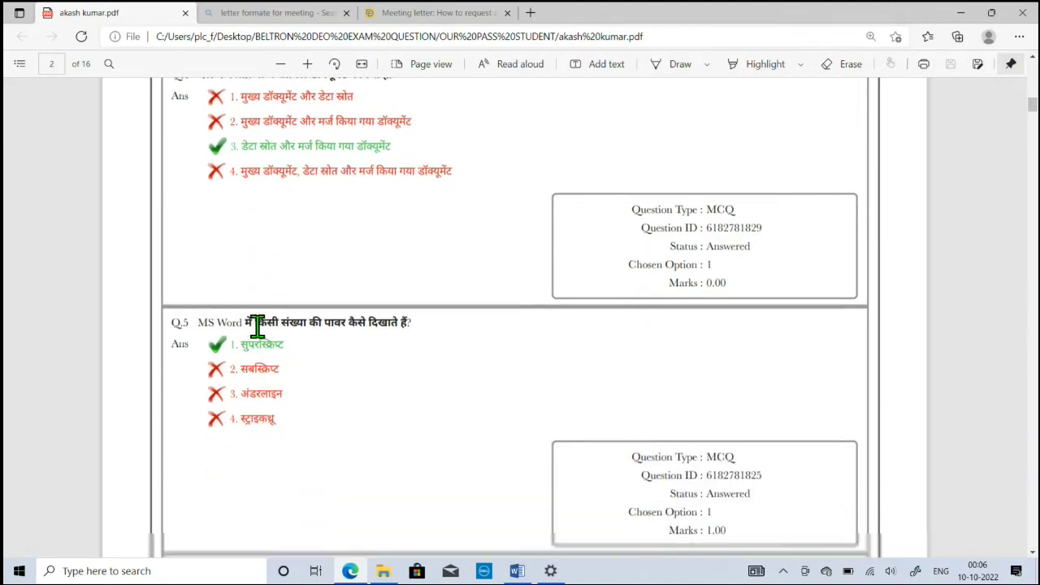
pyautogui.scroll(1, 224, 329)
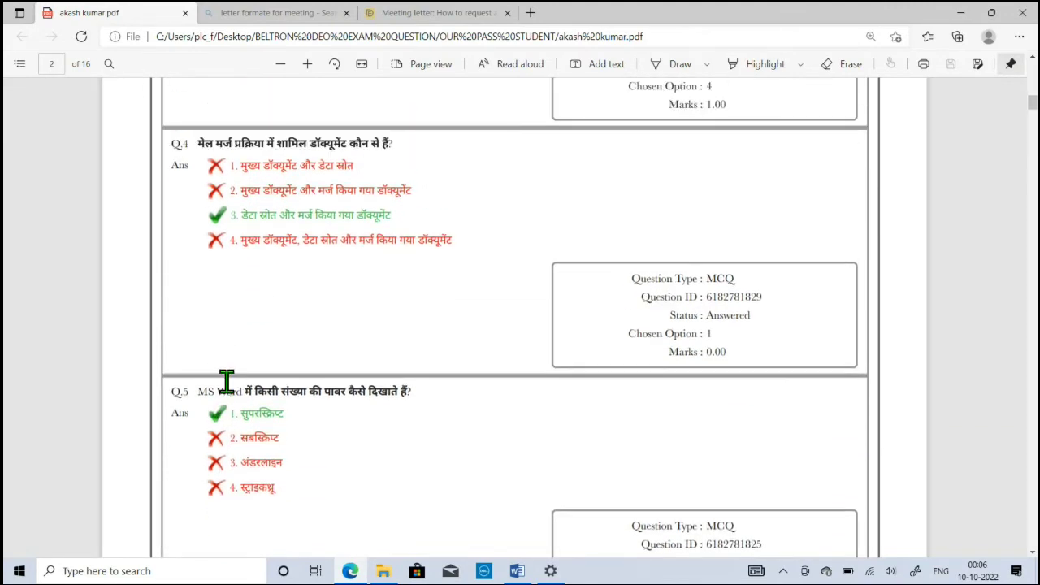
pyautogui.moveTo(197, 396); pyautogui.dragTo(301, 411)
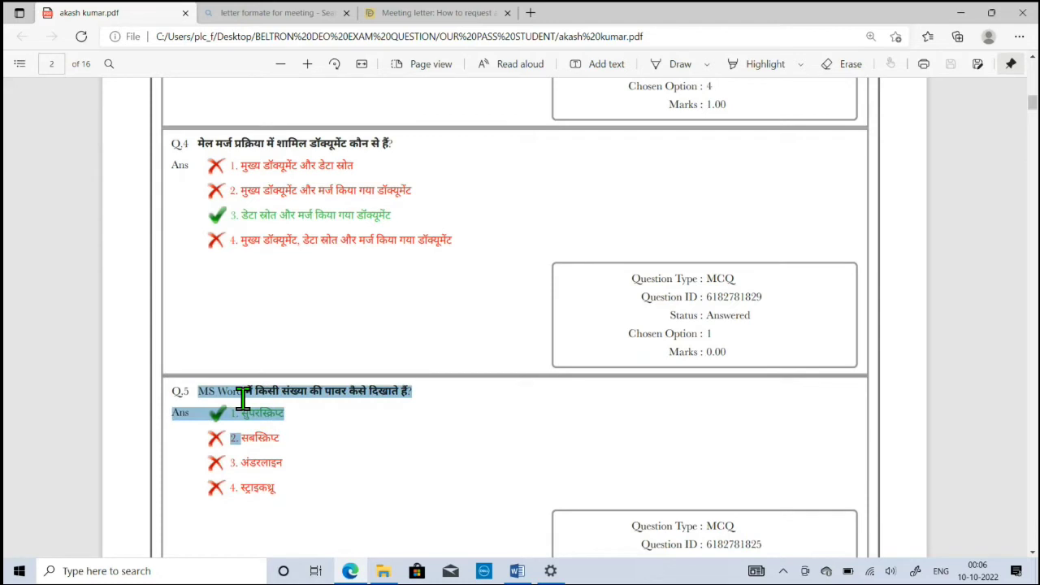
pyautogui.click(297, 422)
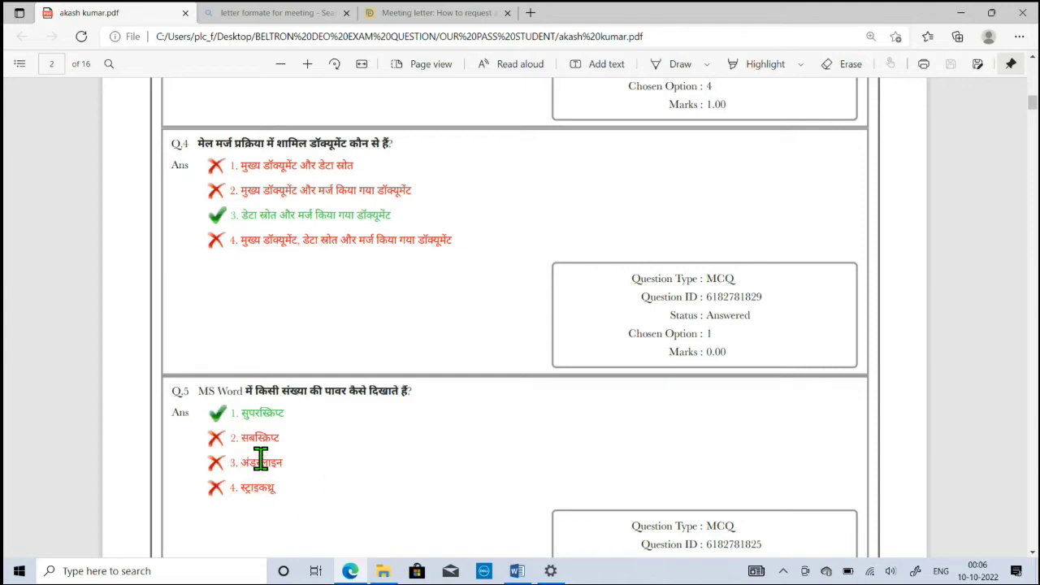
pyautogui.click(516, 570)
# - Scroll to the page 2 formula line (a+b)2= a2+b2+2ab and select its parts
pyautogui.scroll(-4, 460, 422)
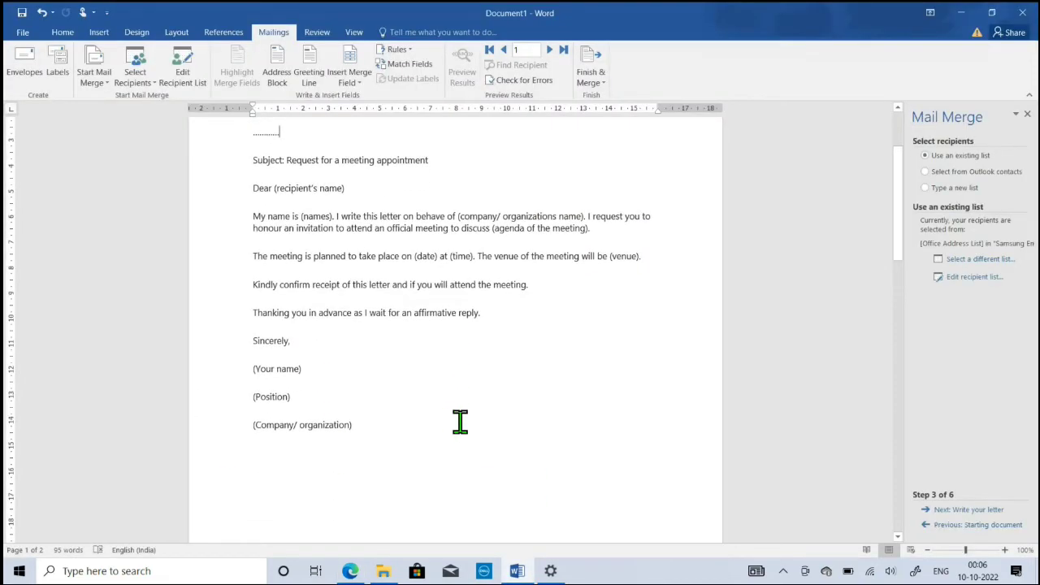
pyautogui.scroll(-2, 460, 423)
pyautogui.scroll(-5, 460, 422)
pyautogui.scroll(-3, 460, 422)
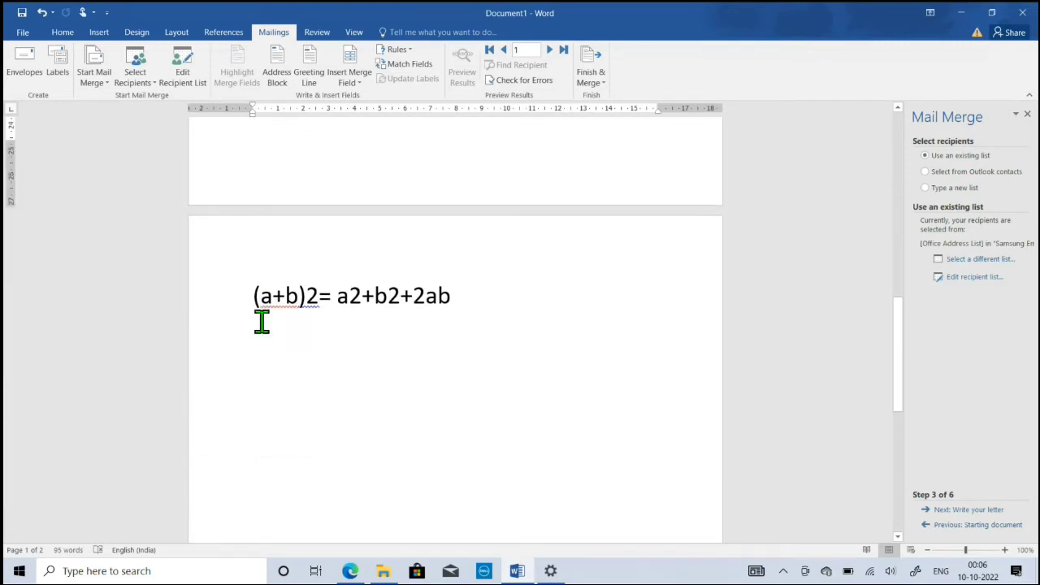
pyautogui.moveTo(248, 299); pyautogui.dragTo(319, 297)
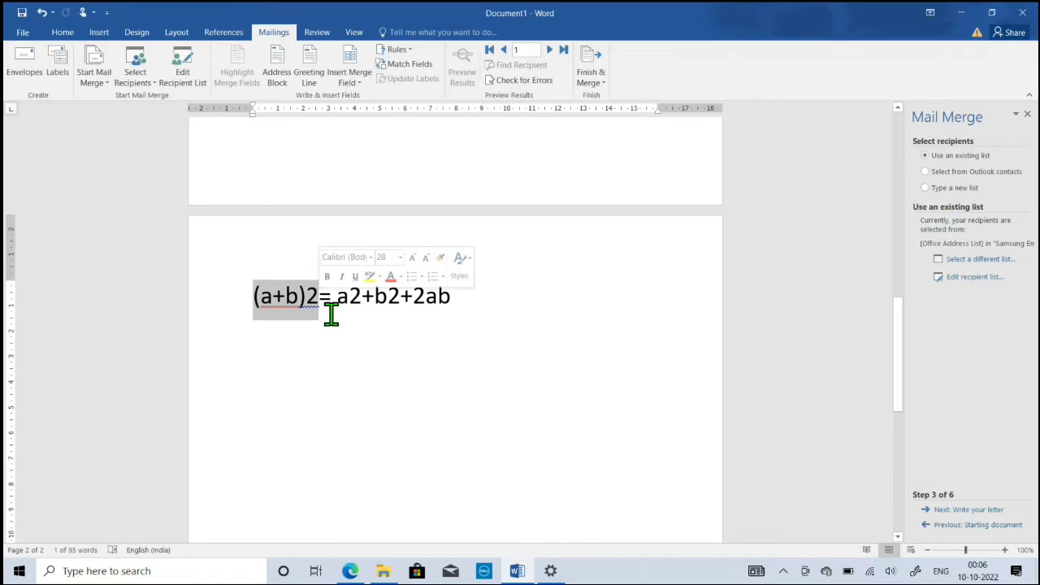
pyautogui.moveTo(338, 301); pyautogui.dragTo(457, 303)
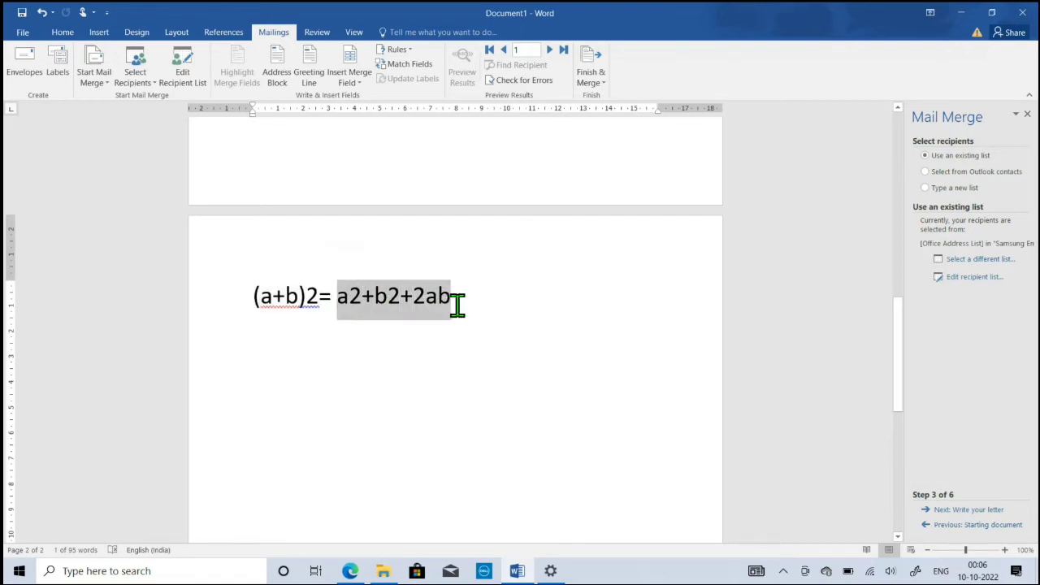
pyautogui.click(431, 365)
pyautogui.moveTo(307, 302); pyautogui.dragTo(361, 304)
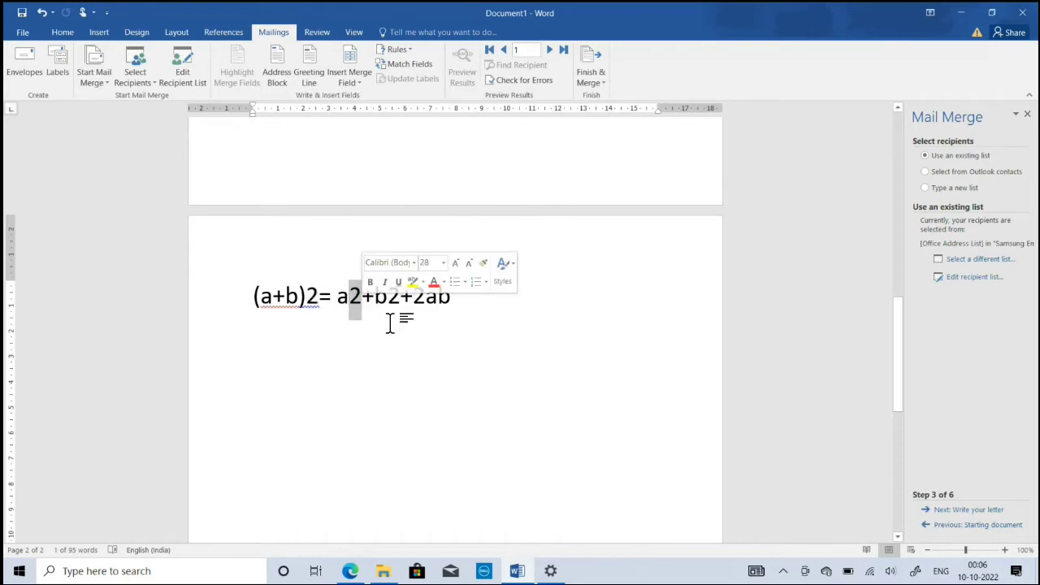
pyautogui.click(333, 308)
# - Select the 2 after the first a and apply Home > Superscript so it reads a²
pyautogui.moveTo(349, 299); pyautogui.dragTo(362, 301)
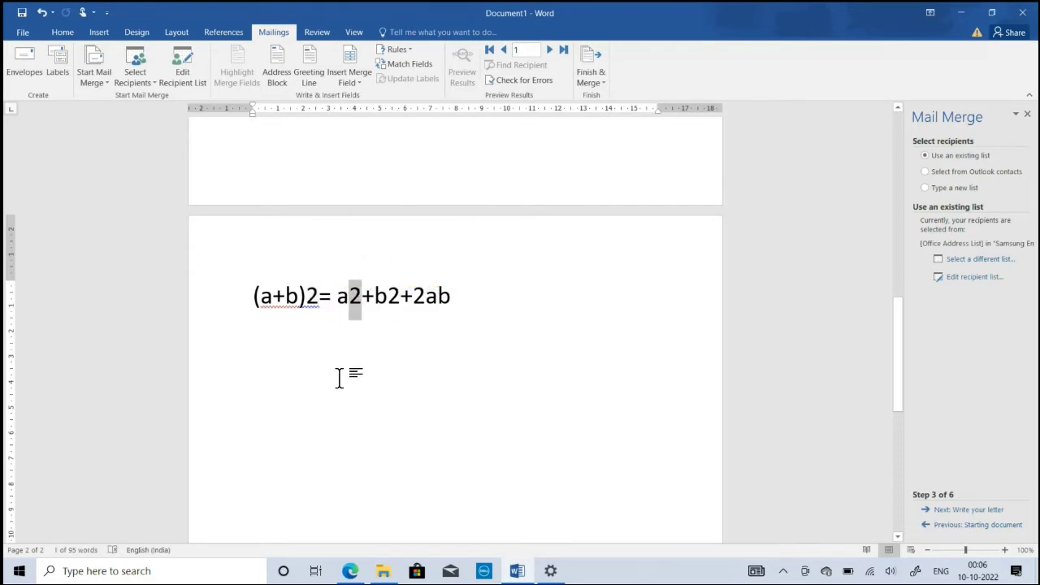
pyautogui.click(63, 33)
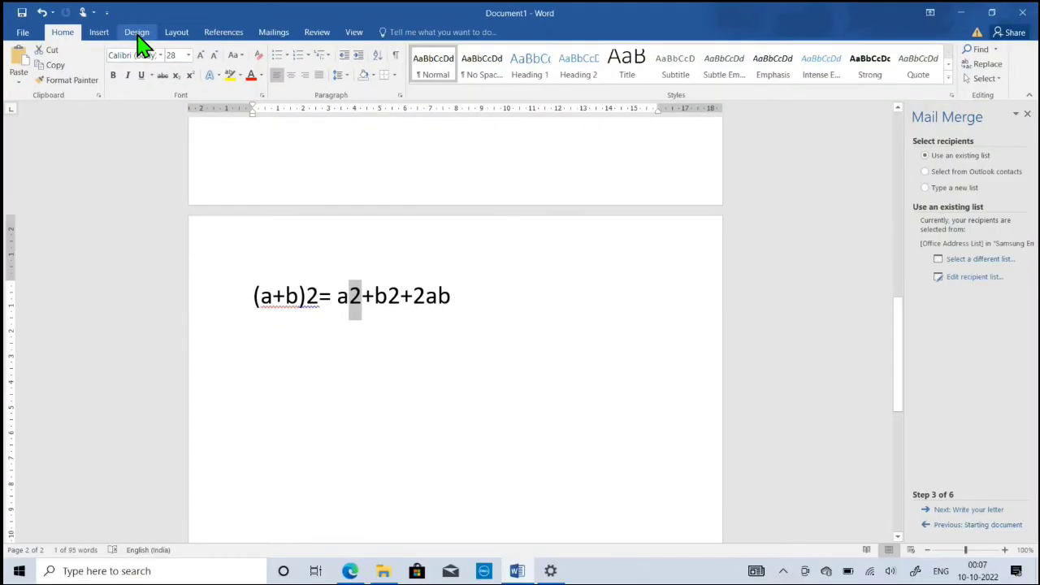
pyautogui.click(191, 76)
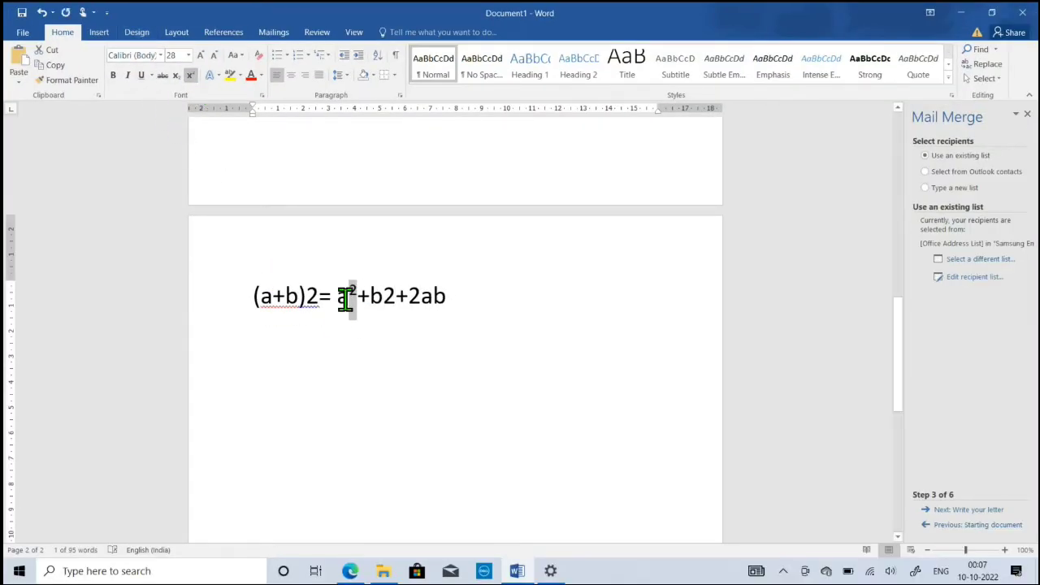
pyautogui.click(354, 323)
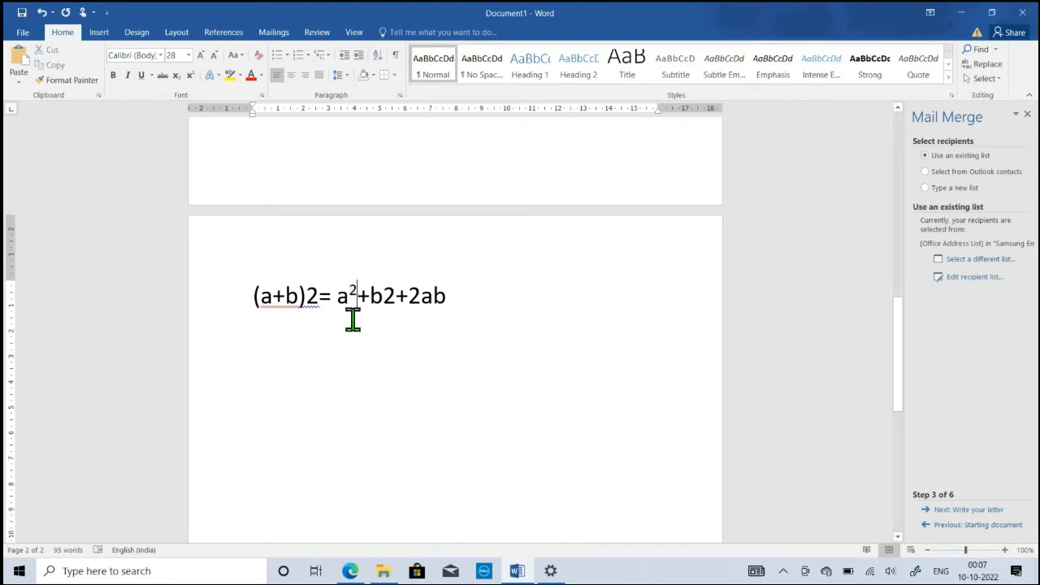
pyautogui.click(350, 571)
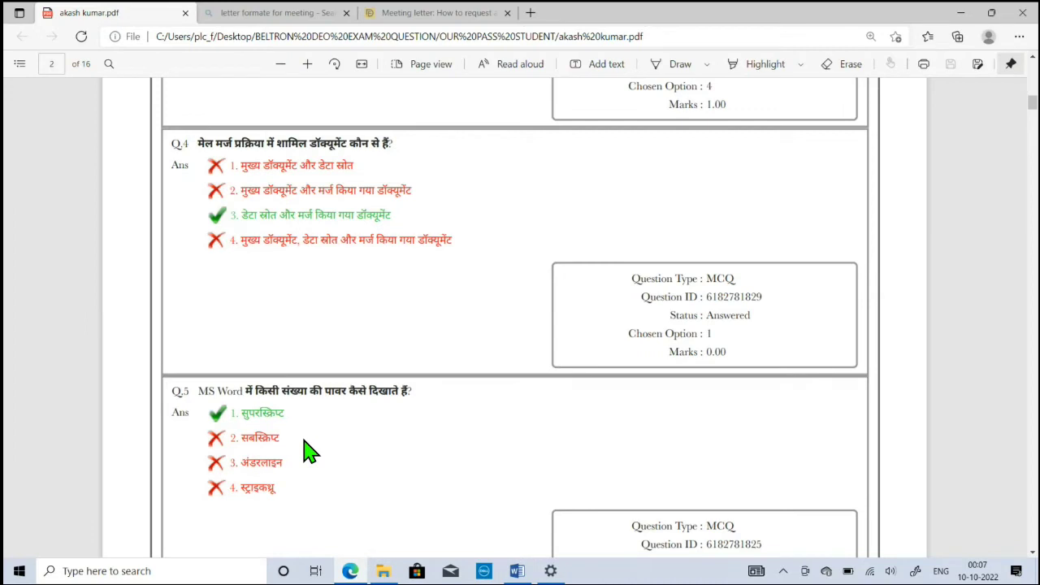
# - Scroll to Q.6, highlight 'In Windows XP' and the correct fourth answer, then open the Start menu
pyautogui.scroll(-2, 309, 438)
pyautogui.scroll(-3, 304, 378)
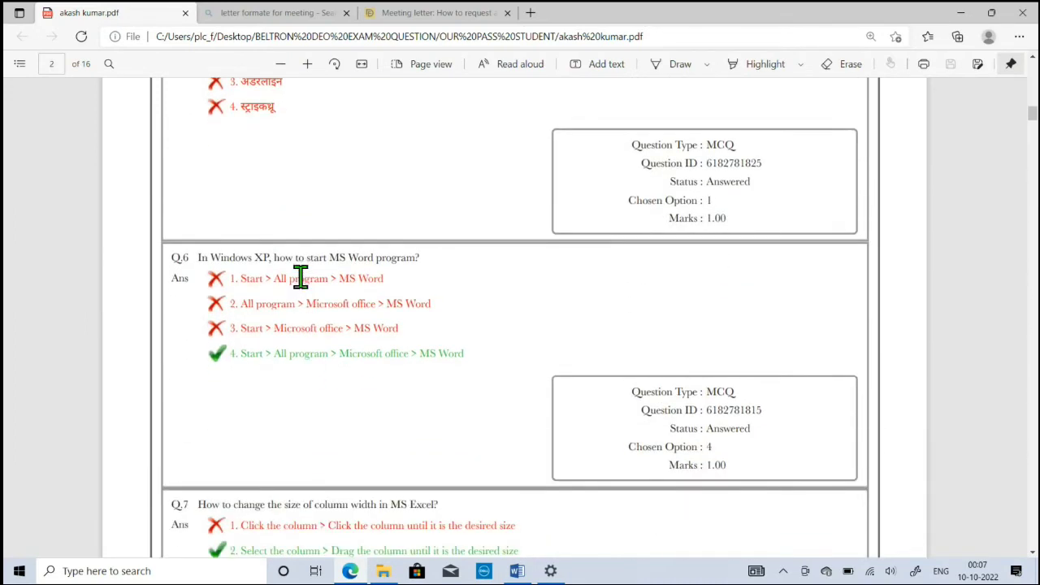
pyautogui.moveTo(203, 258); pyautogui.dragTo(252, 258)
pyautogui.click(214, 258)
pyautogui.moveTo(203, 258); pyautogui.dragTo(274, 262)
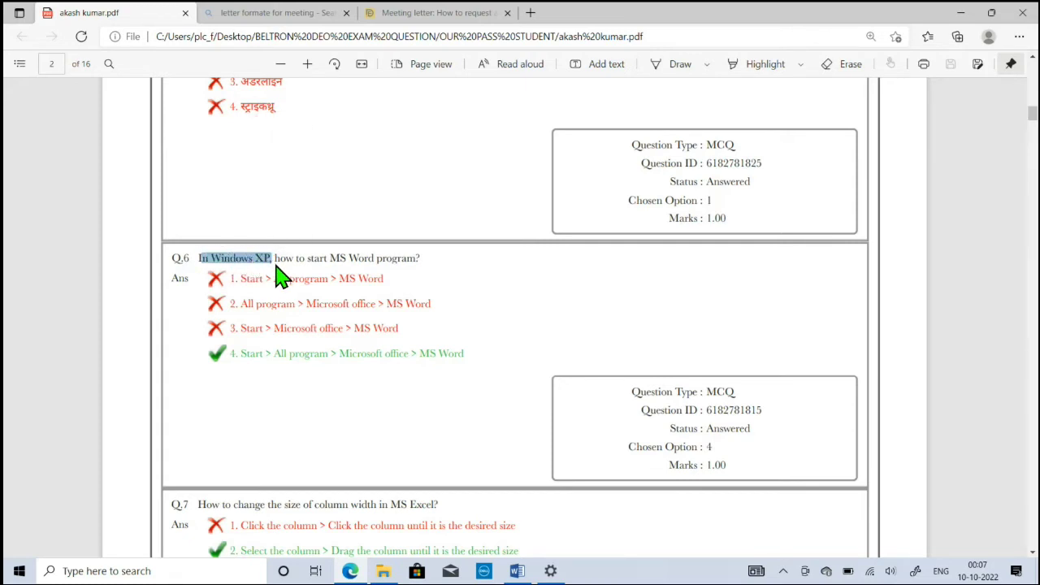
pyautogui.click(415, 263)
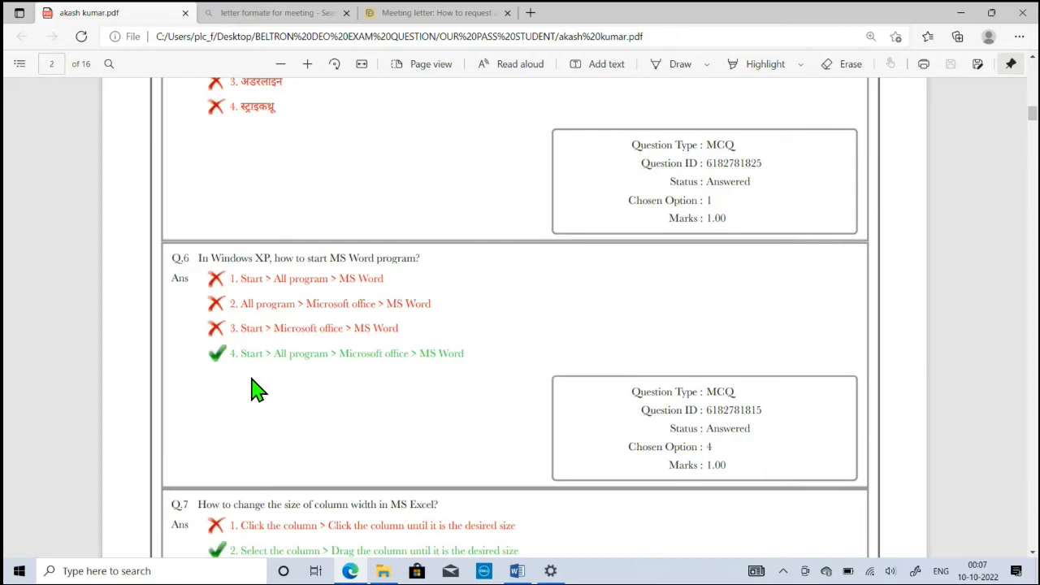
pyautogui.moveTo(242, 355); pyautogui.dragTo(471, 361)
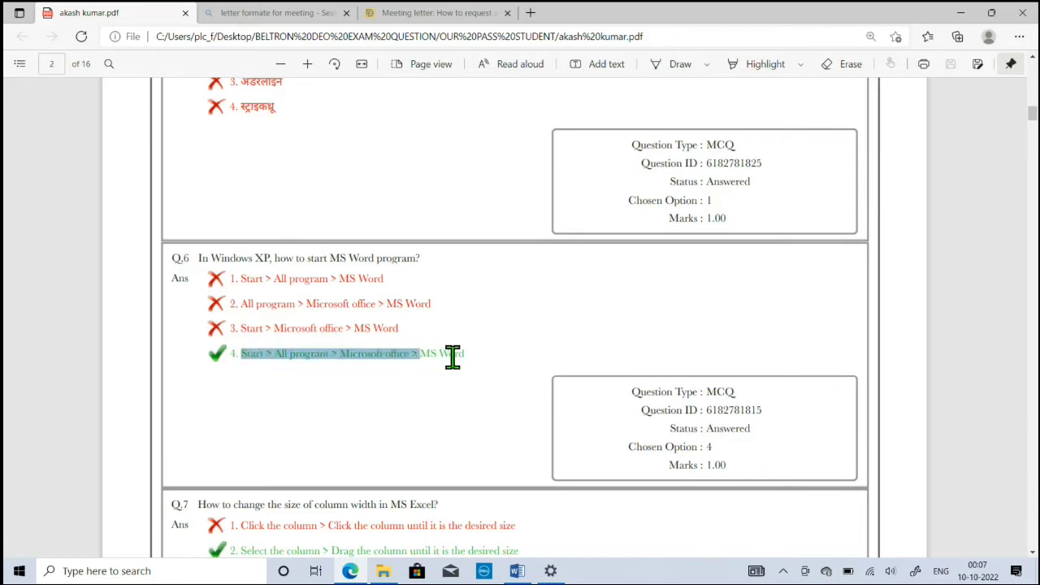
pyautogui.click(341, 404)
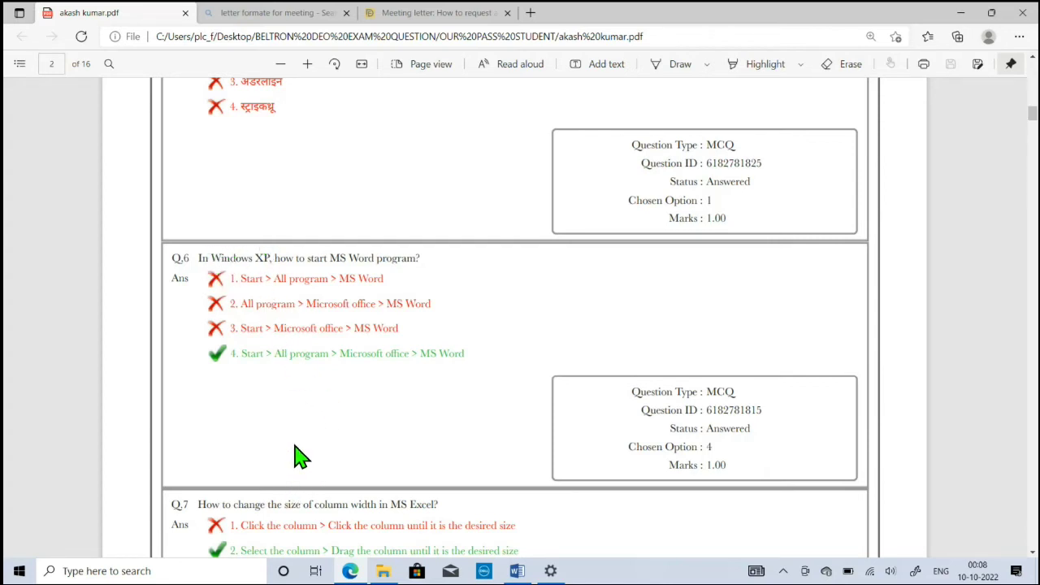
pyautogui.click(24, 571)
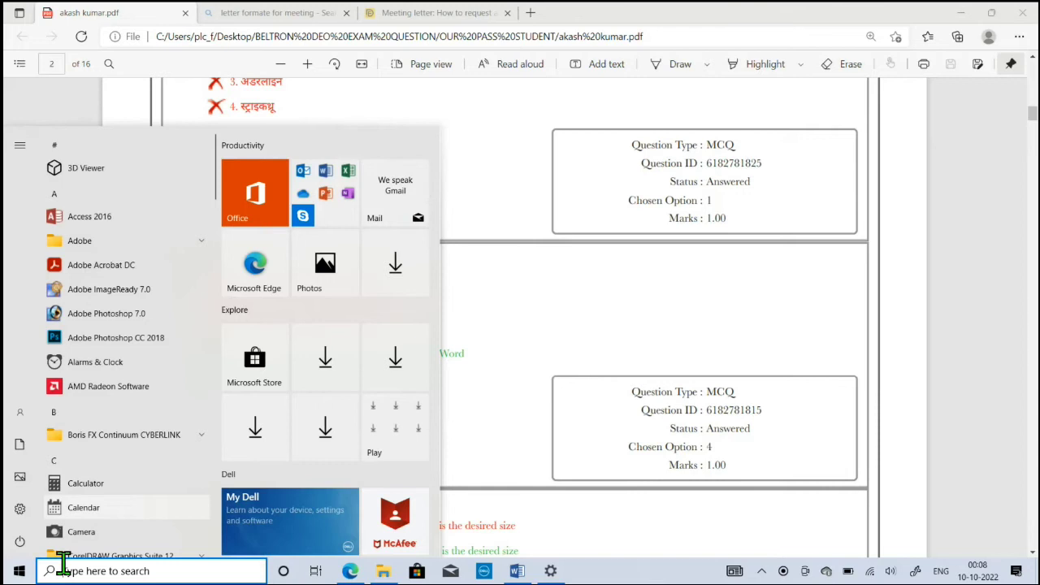
pyautogui.scroll(-5, 139, 395)
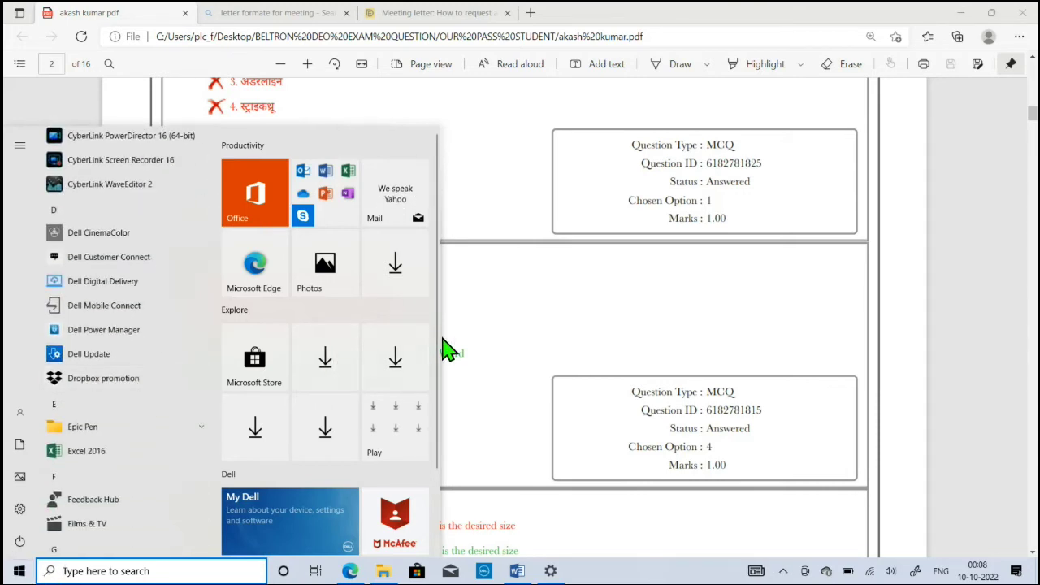
pyautogui.click(488, 375)
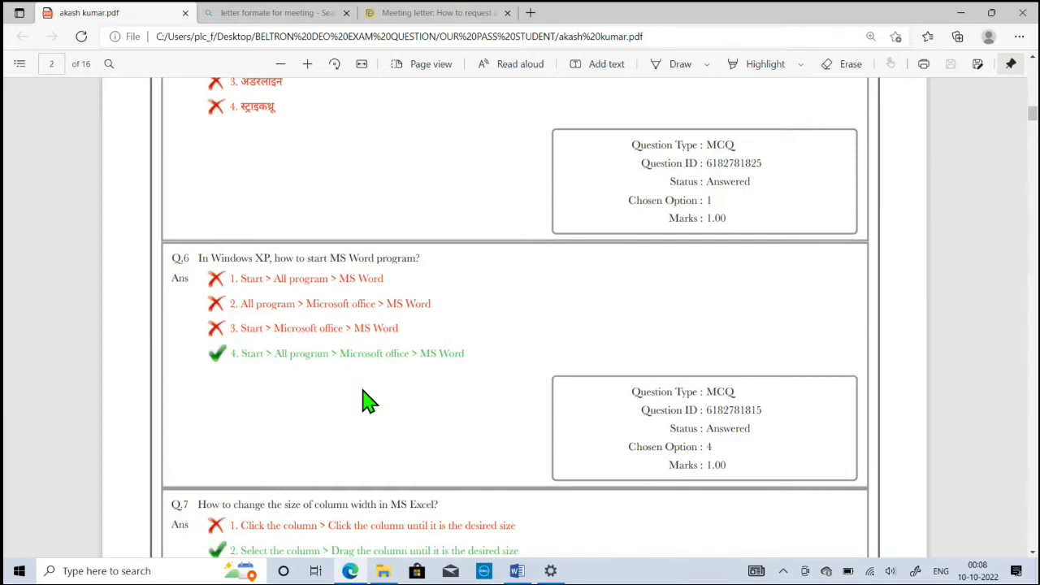
pyautogui.scroll(-2, 366, 400)
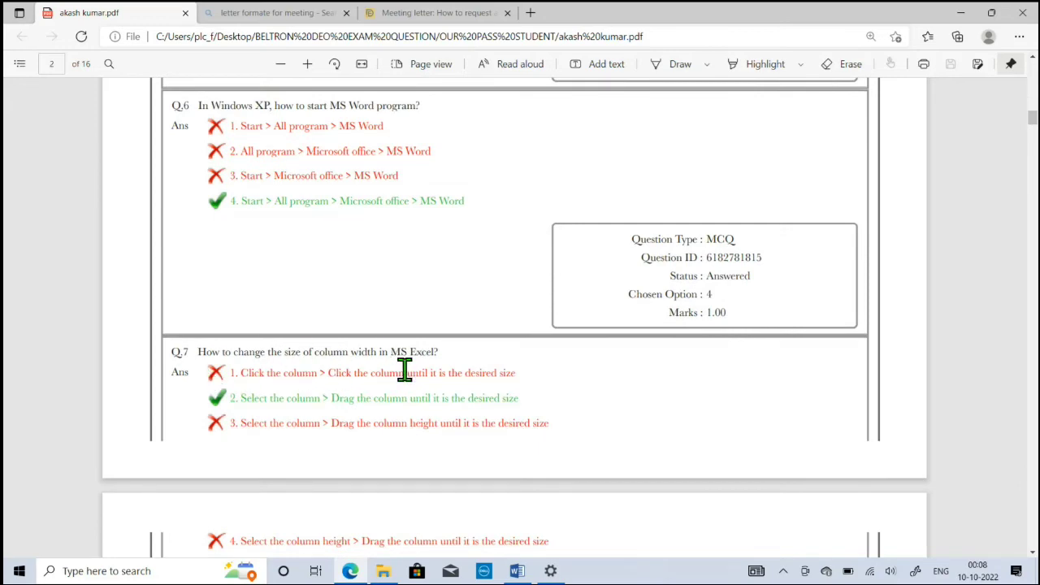
# - Scroll the quiz PDF down through the answers from Q.7 onward
pyautogui.scroll(-2, 404, 370)
pyautogui.scroll(-2, 347, 379)
pyautogui.scroll(-1, 331, 363)
pyautogui.scroll(-1, 332, 364)
pyautogui.scroll(-1, 389, 389)
pyautogui.scroll(-3, 390, 388)
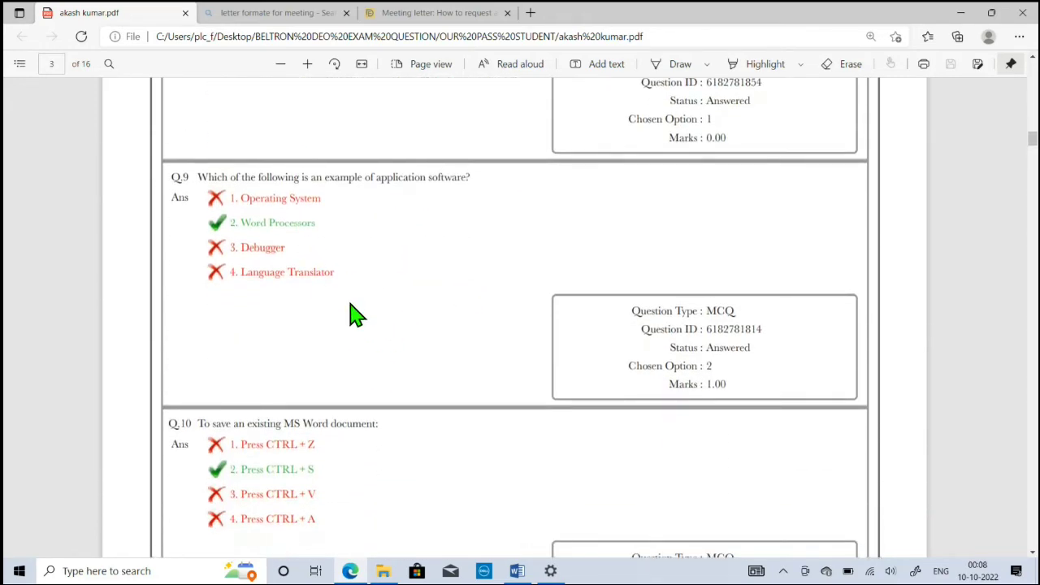
pyautogui.scroll(-3, 357, 315)
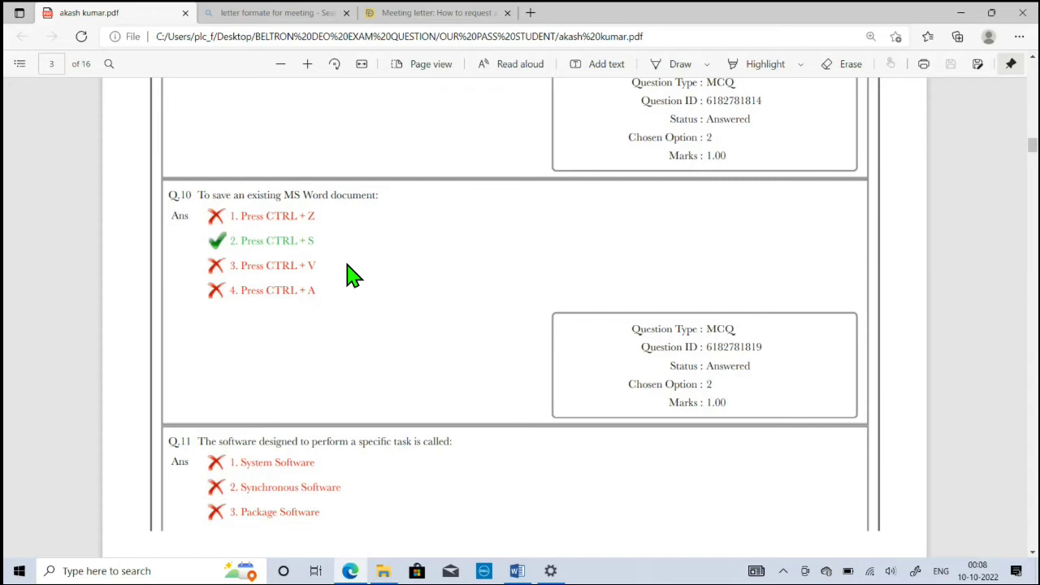
# - Scroll to Q.12 on page 4, highlight part of its first answer, then return to Word
pyautogui.scroll(-1, 348, 275)
pyautogui.scroll(-1, 307, 314)
pyautogui.scroll(-2, 307, 312)
pyautogui.scroll(-2, 307, 311)
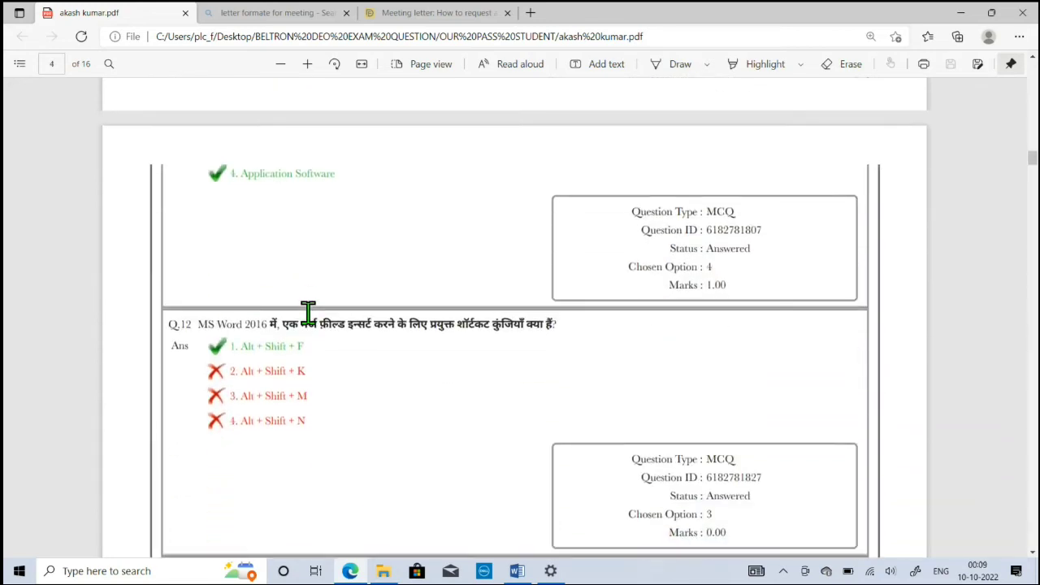
pyautogui.scroll(-1, 308, 313)
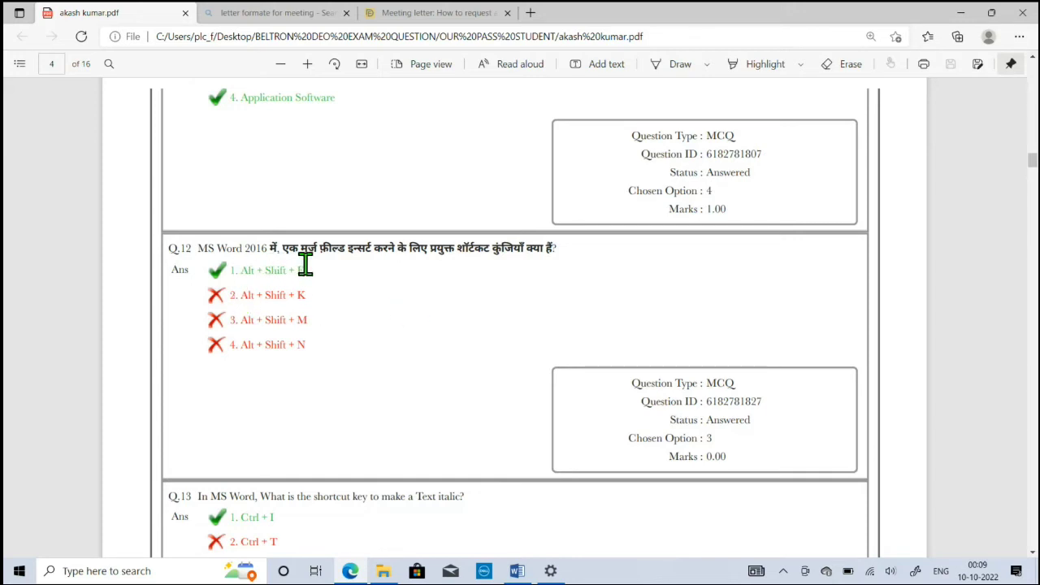
pyautogui.moveTo(303, 270); pyautogui.dragTo(268, 270)
pyautogui.click(354, 263)
pyautogui.click(516, 571)
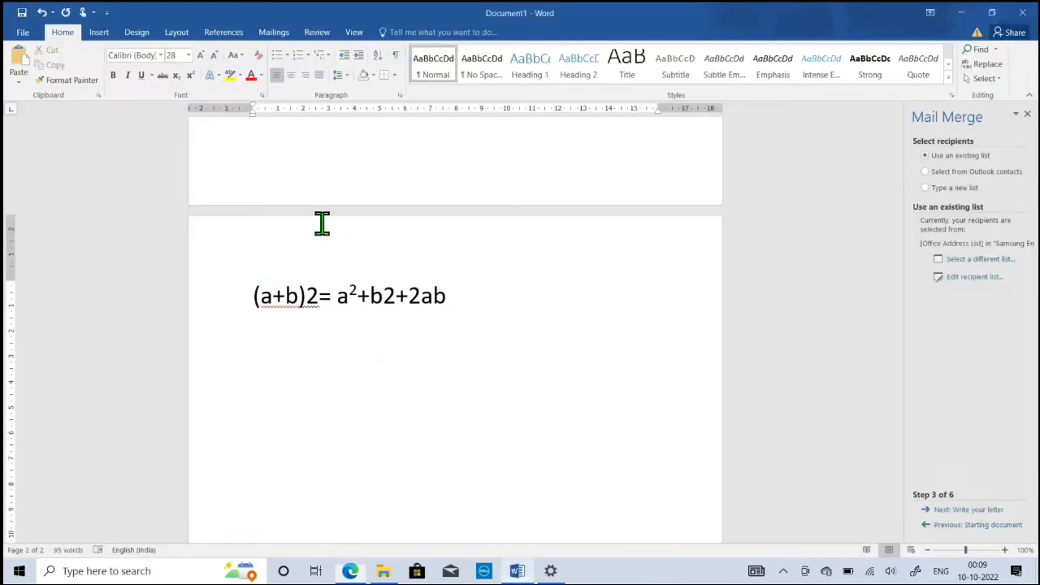
# - Insert a «First_Name» merge field after the To line's dots, then switch back to the quiz PDF
pyautogui.scroll(5, 357, 259)
pyautogui.scroll(5, 356, 258)
pyautogui.scroll(4, 357, 259)
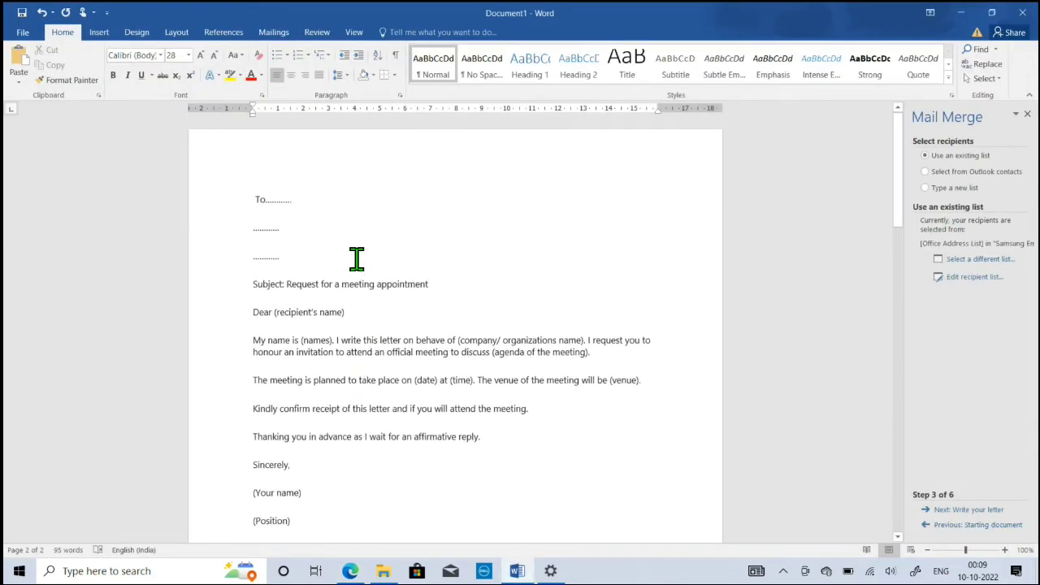
pyautogui.click(292, 201)
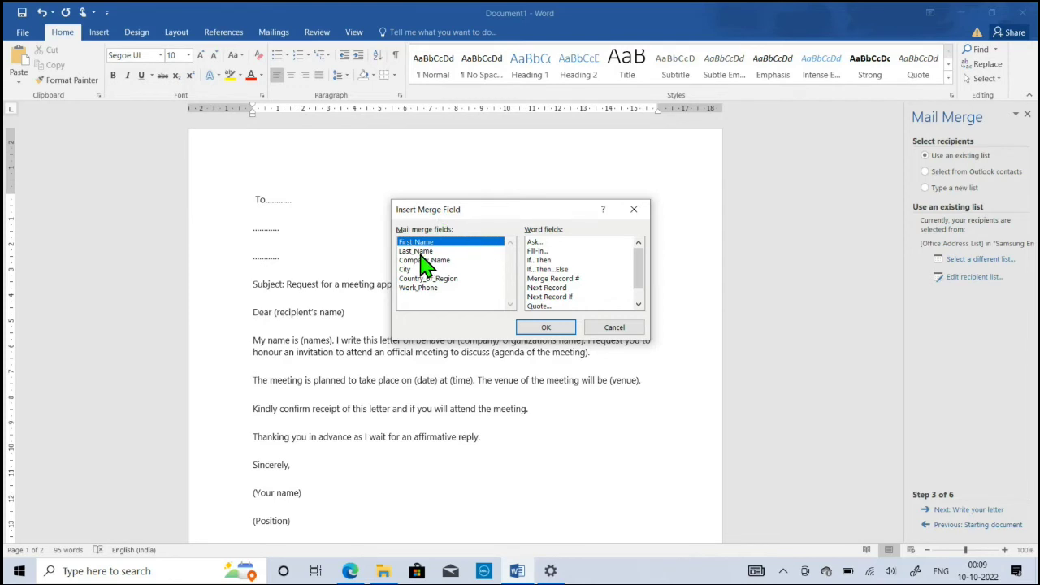
pyautogui.click(558, 328)
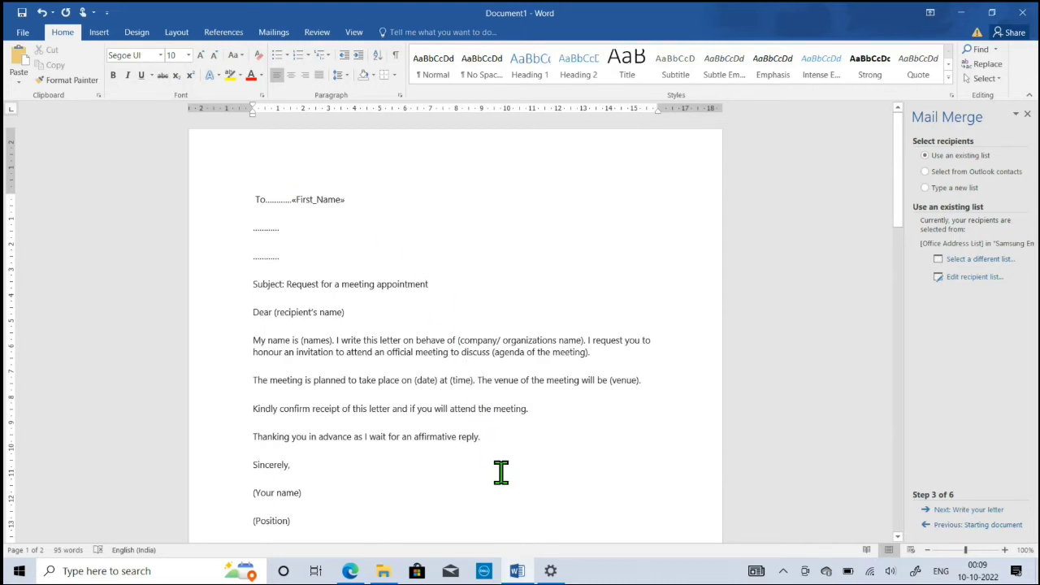
pyautogui.moveTo(519, 572)
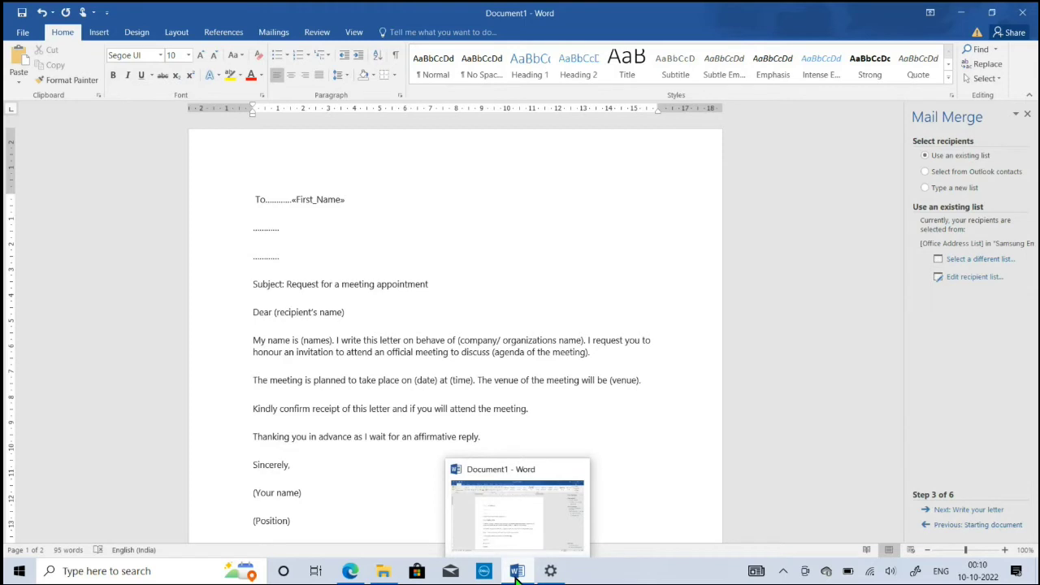
pyautogui.click(356, 572)
# - Scroll down to Q.13 and briefly select the word 'Ctrl' in one of its options
pyautogui.scroll(-1, 365, 387)
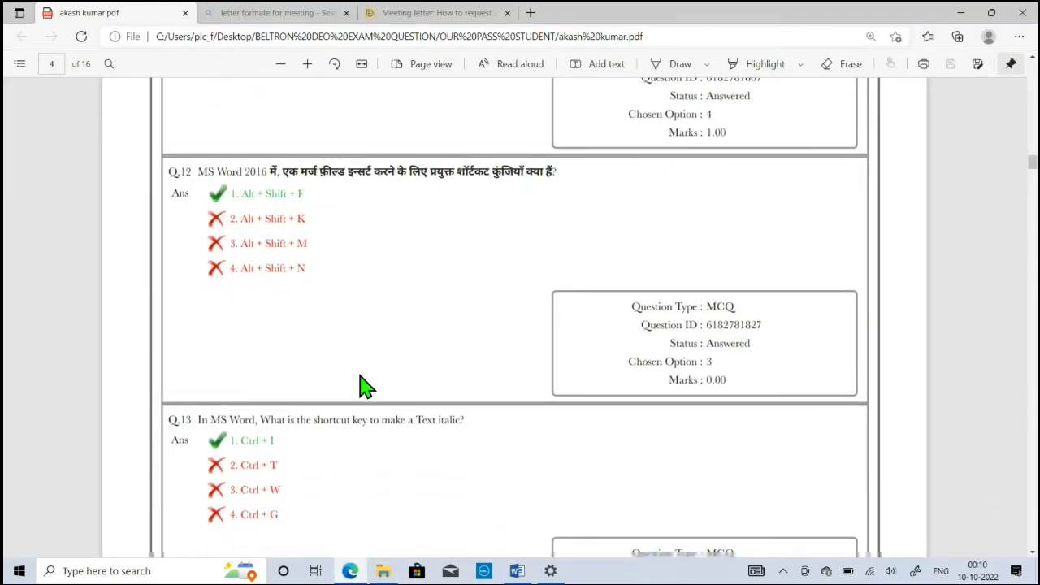
pyautogui.scroll(-1, 309, 398)
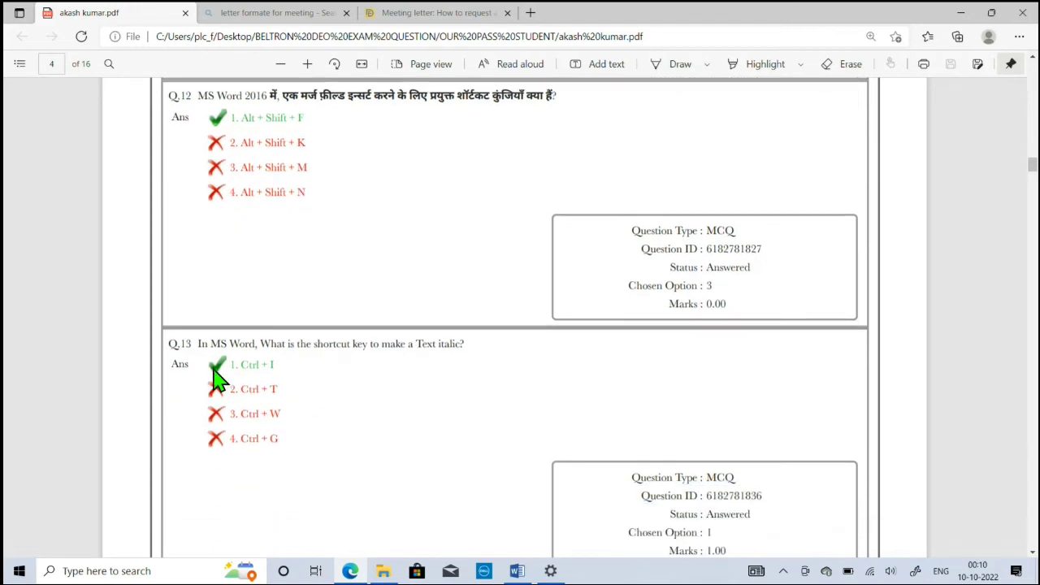
pyautogui.scroll(-1, 261, 360)
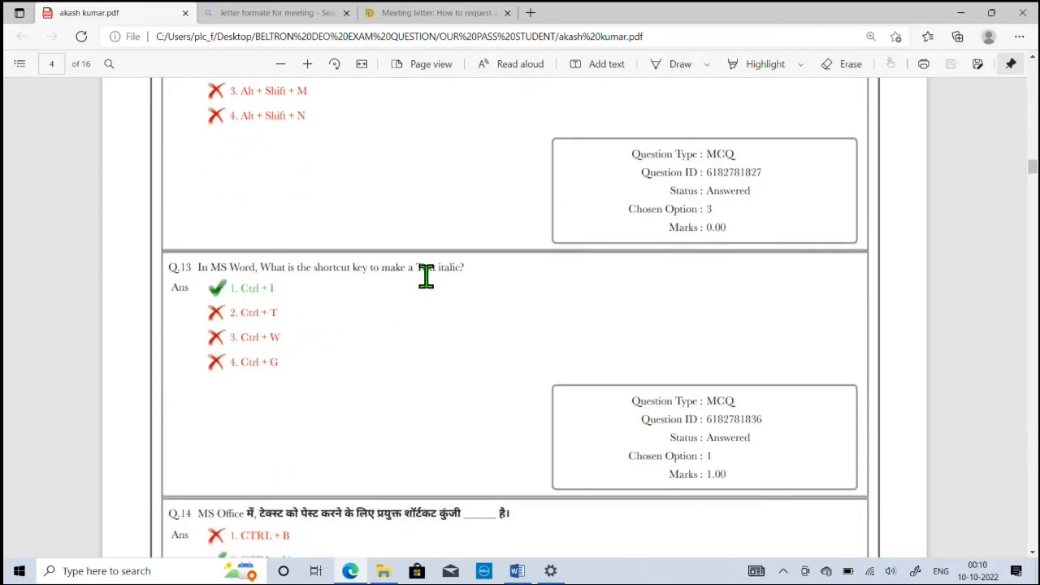
pyautogui.doubleClick(247, 313)
pyautogui.click(423, 376)
# - Read on through the quiz answers from Q.14 down to Q.27 on page 7
pyautogui.scroll(-1, 422, 377)
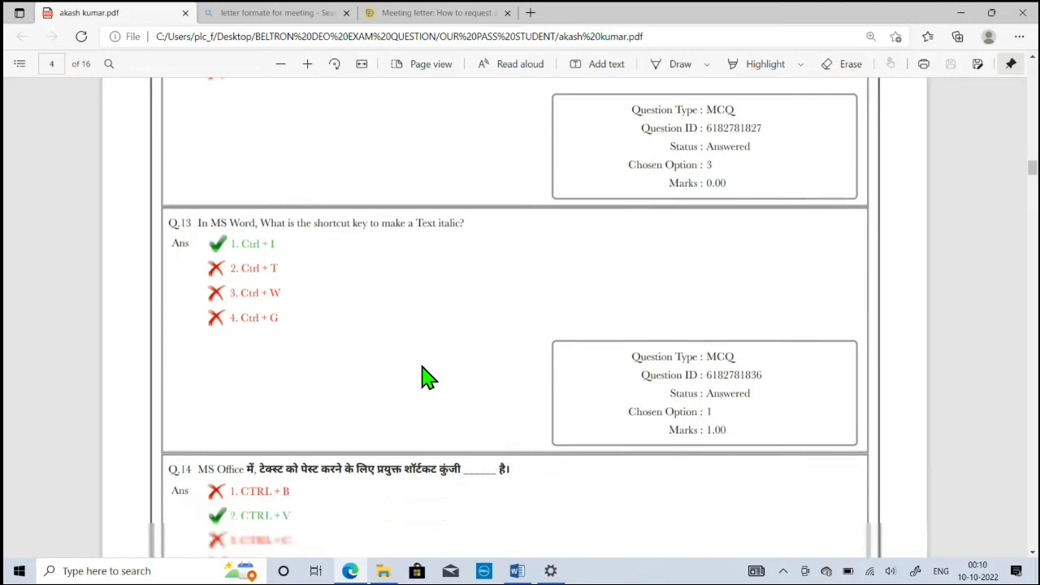
pyautogui.scroll(-4, 423, 376)
pyautogui.scroll(-2, 422, 376)
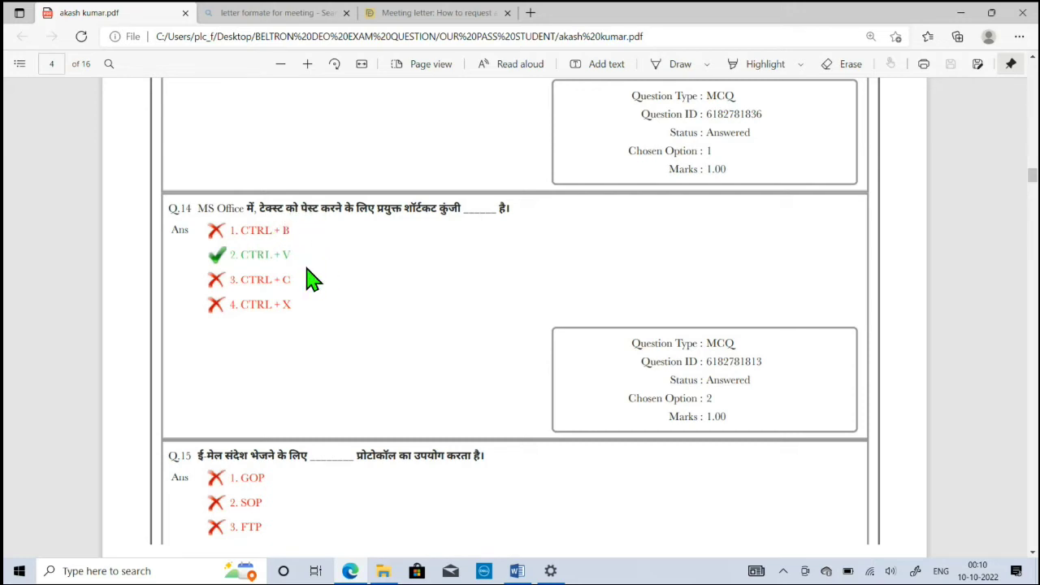
pyautogui.scroll(-2, 369, 333)
pyautogui.scroll(-2, 370, 333)
pyautogui.scroll(-1, 370, 333)
pyautogui.scroll(-1, 369, 333)
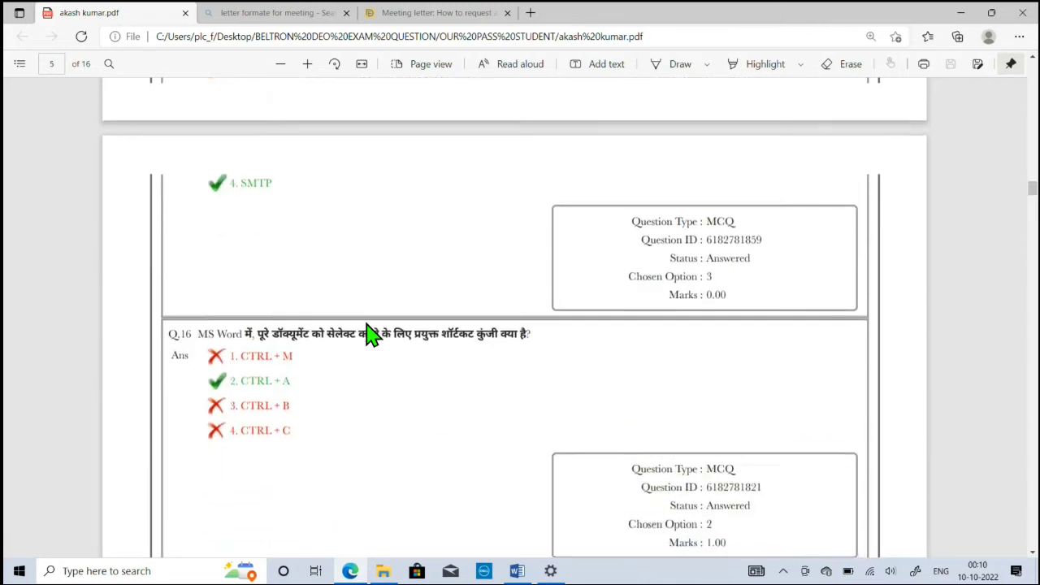
pyautogui.scroll(-3, 366, 333)
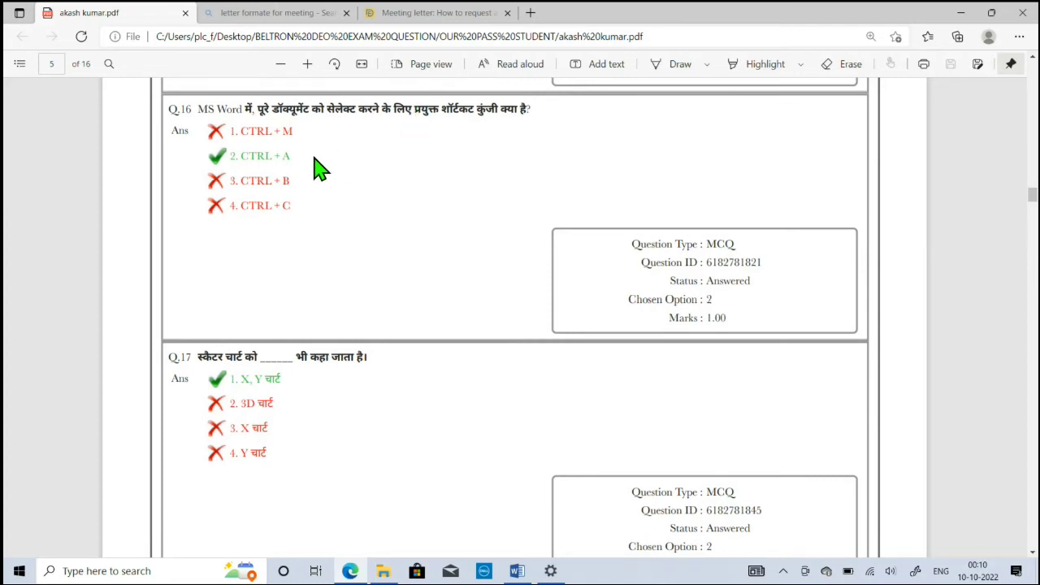
pyautogui.scroll(-3, 317, 168)
pyautogui.scroll(-2, 318, 168)
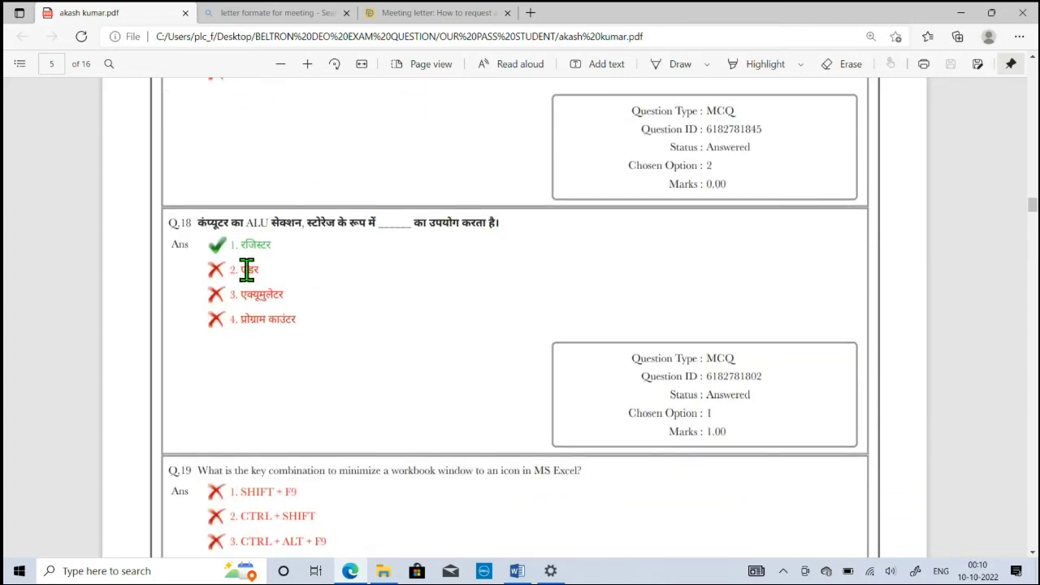
pyautogui.scroll(-2, 246, 268)
pyautogui.scroll(-2, 246, 268)
pyautogui.scroll(-1, 246, 269)
pyautogui.scroll(-1, 247, 269)
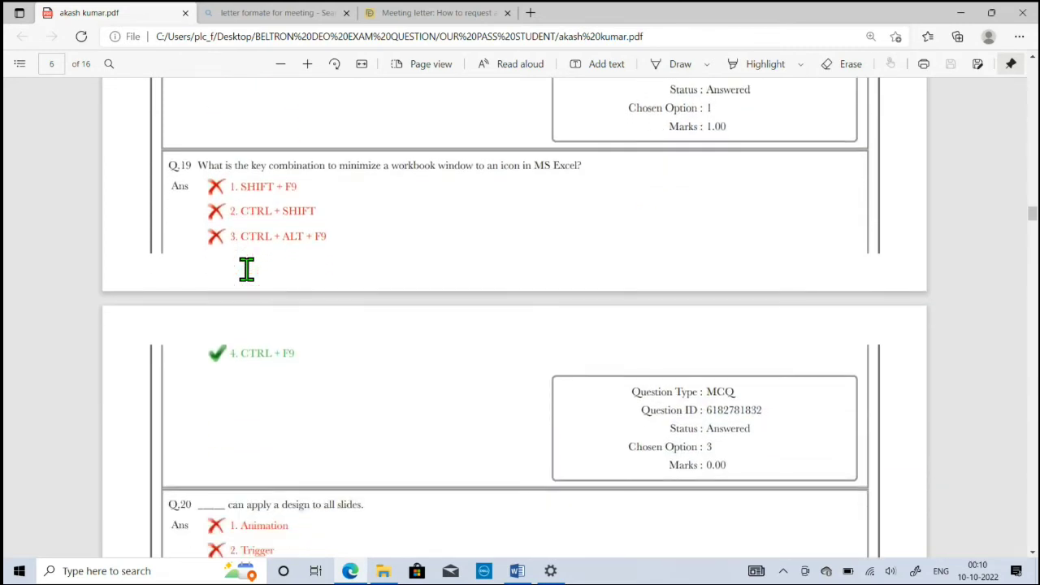
pyautogui.scroll(-5, 286, 332)
pyautogui.scroll(-1, 286, 332)
pyautogui.scroll(-2, 286, 332)
pyautogui.scroll(-3, 286, 332)
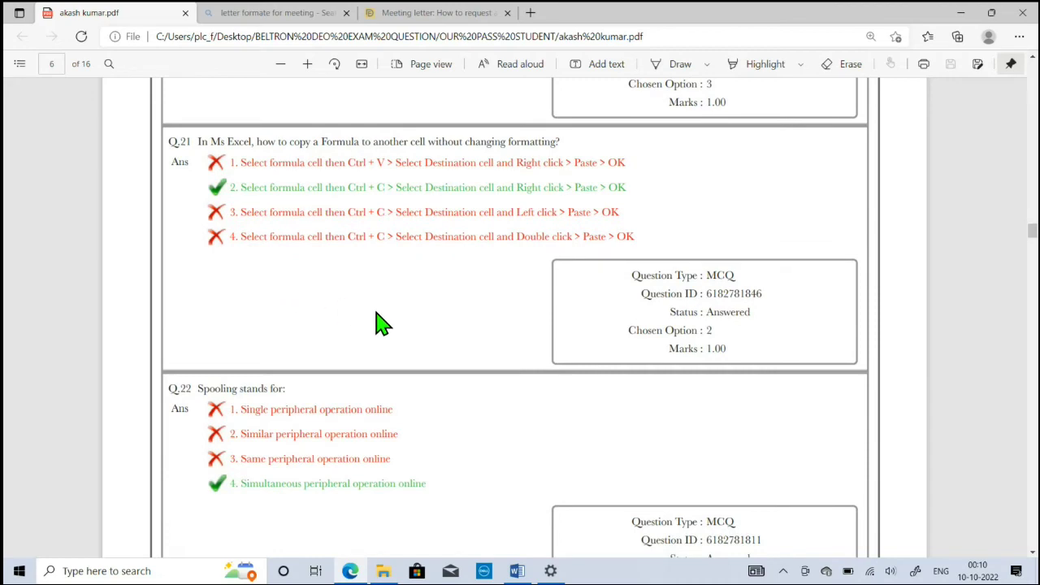
pyautogui.scroll(-2, 381, 323)
pyautogui.scroll(-3, 381, 322)
pyautogui.scroll(-2, 381, 322)
pyautogui.scroll(-3, 382, 322)
pyautogui.scroll(-3, 381, 323)
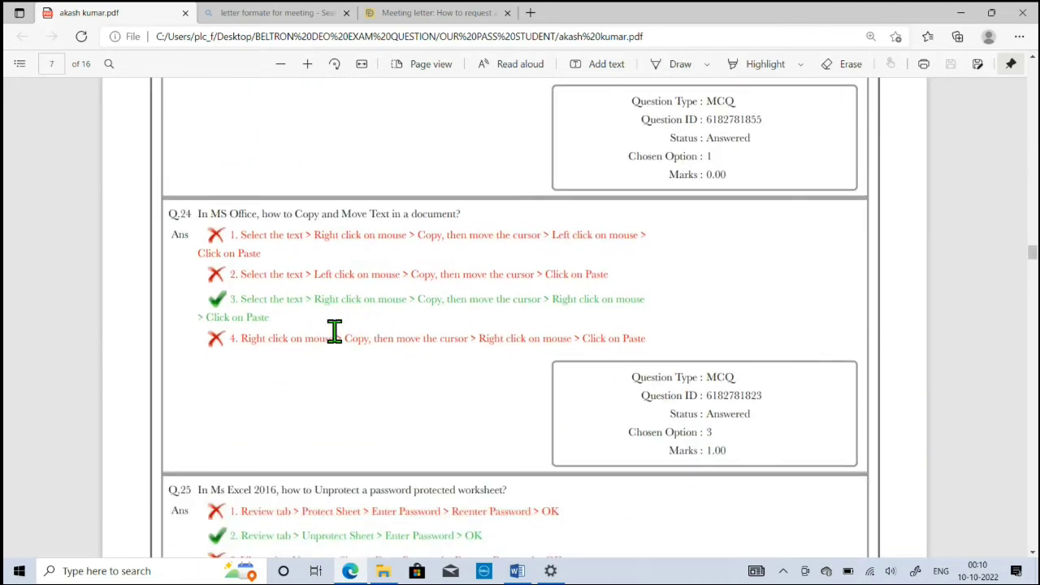
pyautogui.scroll(-3, 333, 330)
pyautogui.scroll(-3, 331, 329)
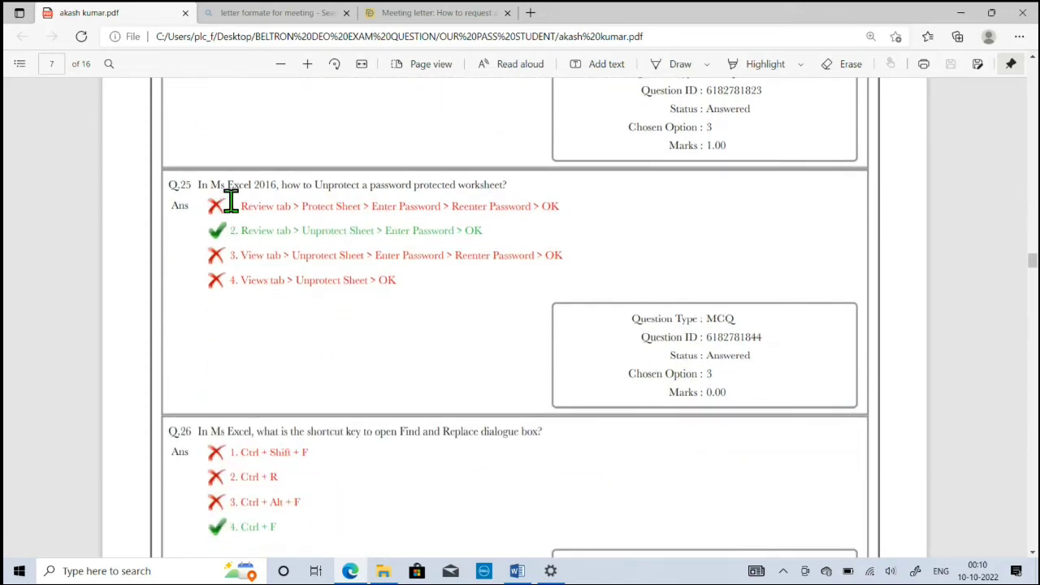
pyautogui.scroll(-2, 251, 251)
pyautogui.scroll(-1, 256, 323)
pyautogui.scroll(-4, 255, 324)
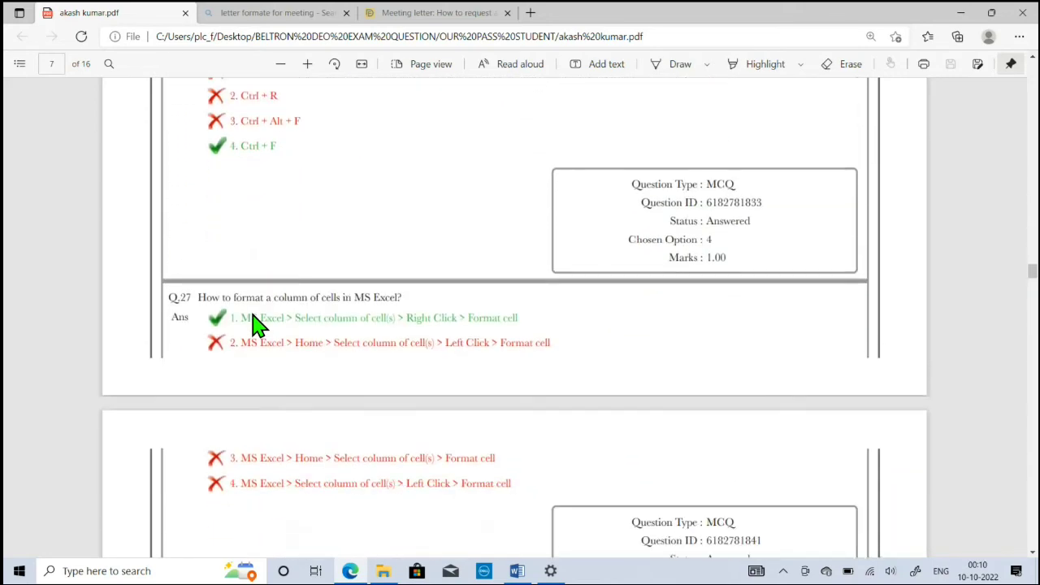
pyautogui.scroll(-2, 248, 313)
pyautogui.scroll(-7, 346, 302)
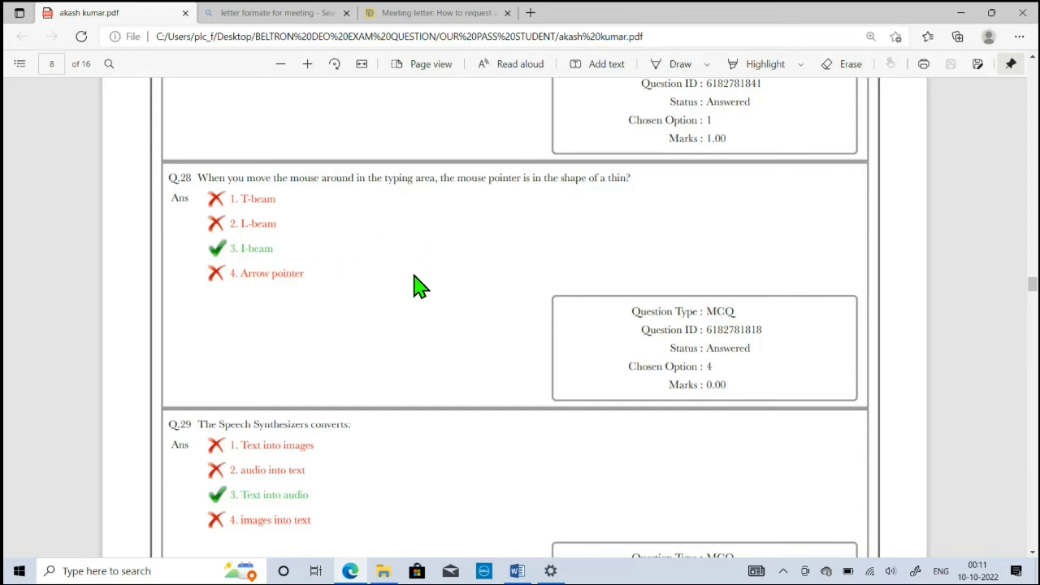
# - Scroll past Q.28–Q.31 to Q.32 on page 9, where F7 is the correct answer
pyautogui.scroll(-3, 416, 314)
pyautogui.scroll(-4, 410, 313)
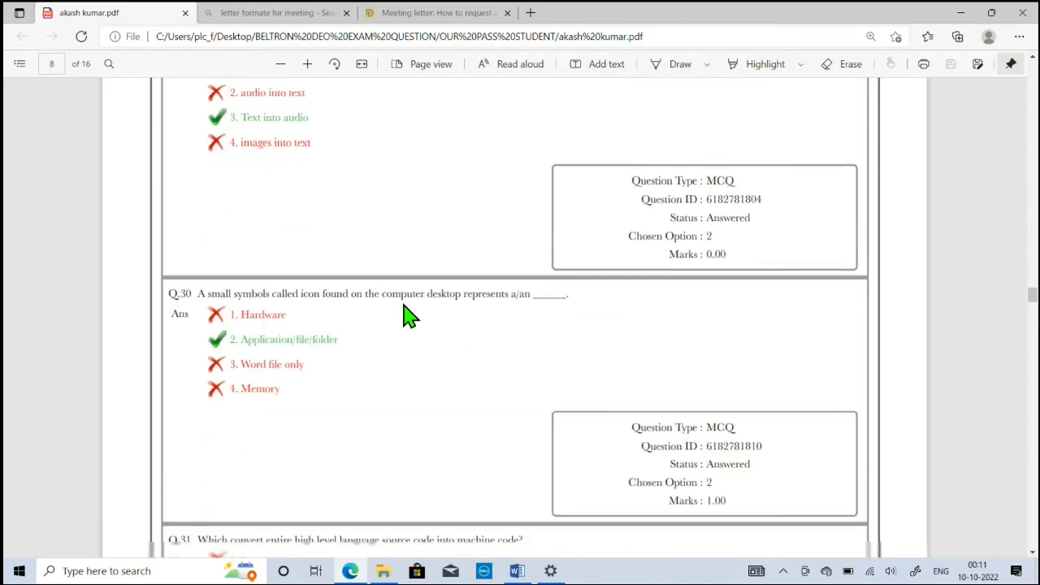
pyautogui.scroll(-2, 408, 315)
pyautogui.scroll(-4, 404, 316)
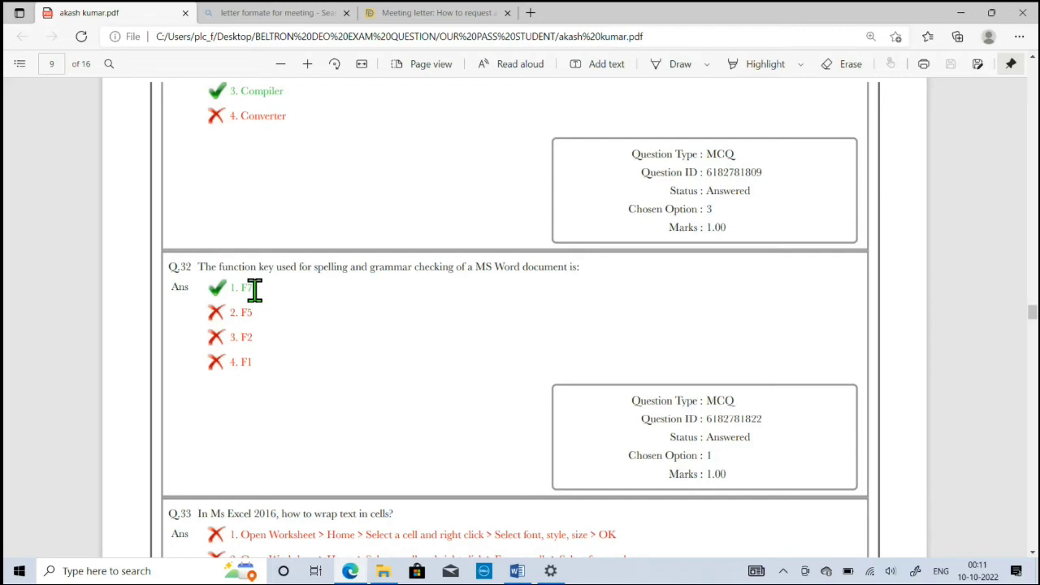
pyautogui.click(516, 571)
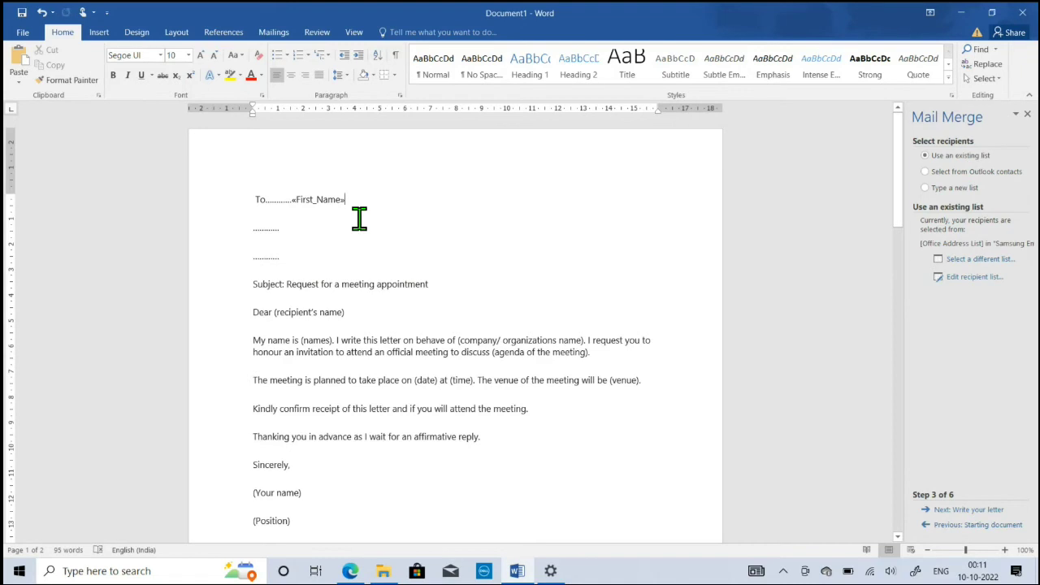
# - Run the F7 spelling check on the formula, then close the Spelling and Mail Merge panes
pyautogui.press('F7')
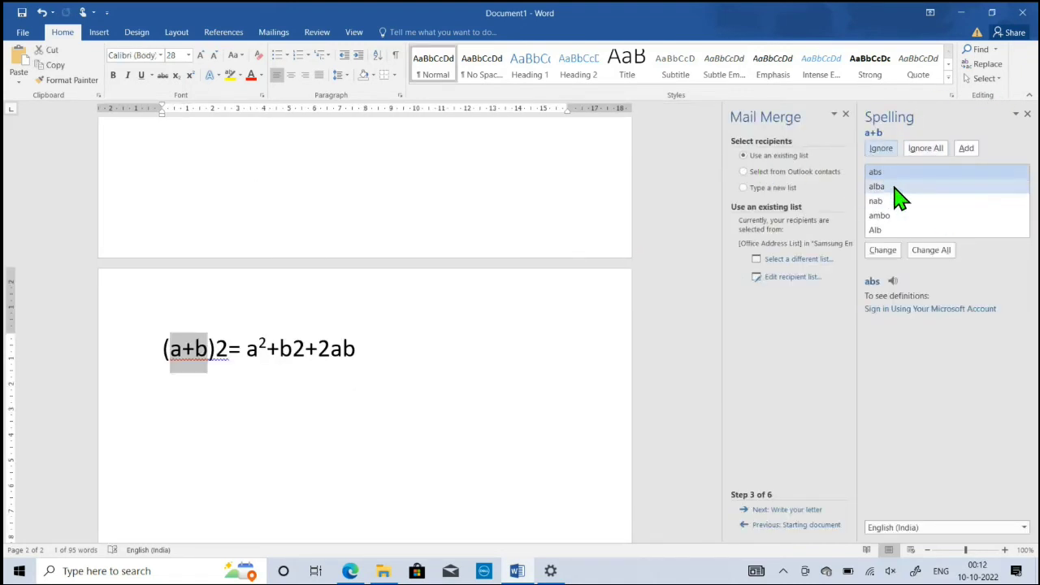
pyautogui.click(1027, 114)
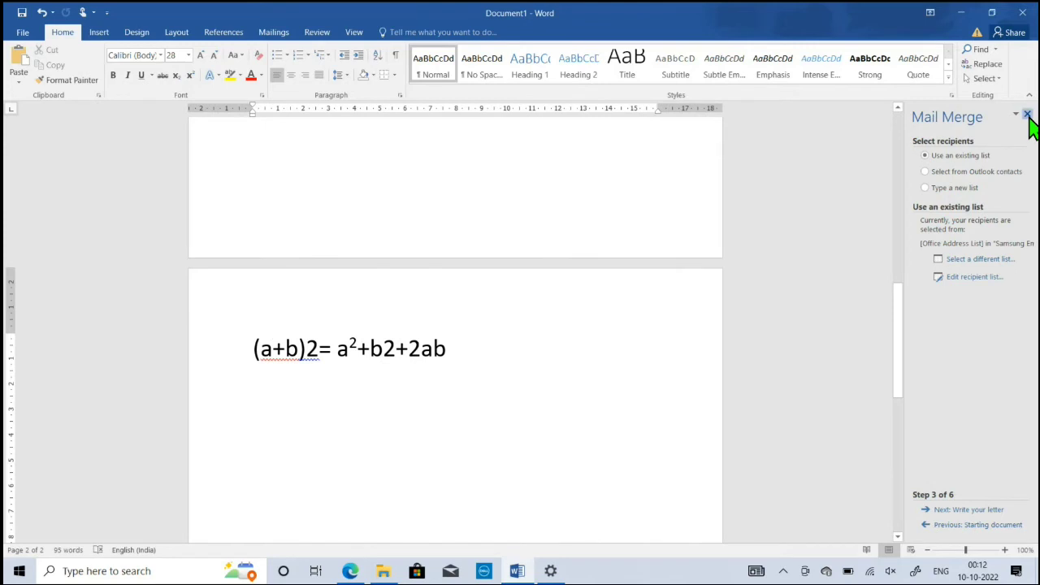
pyautogui.click(1028, 114)
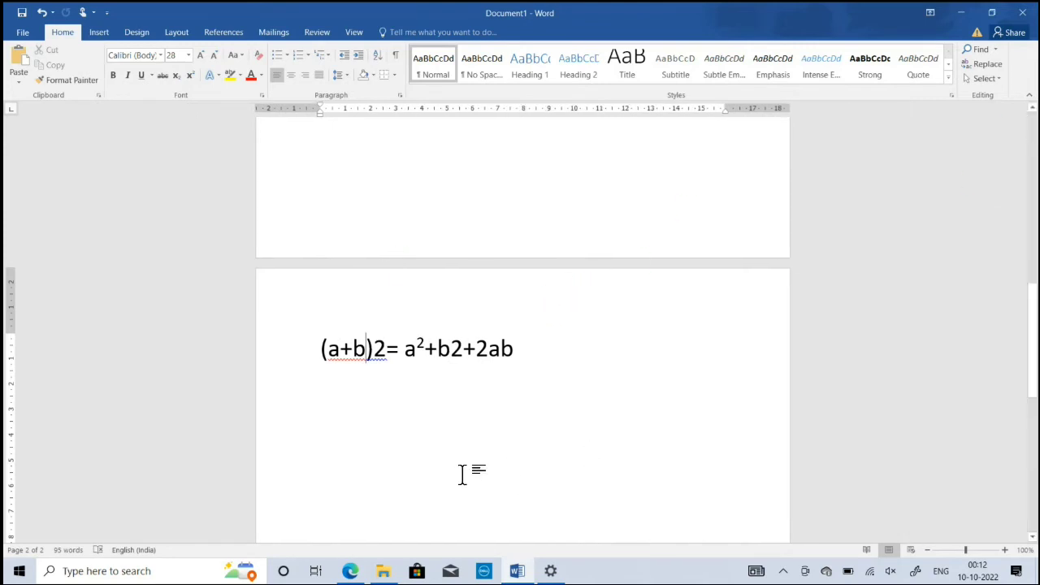
pyautogui.click(350, 570)
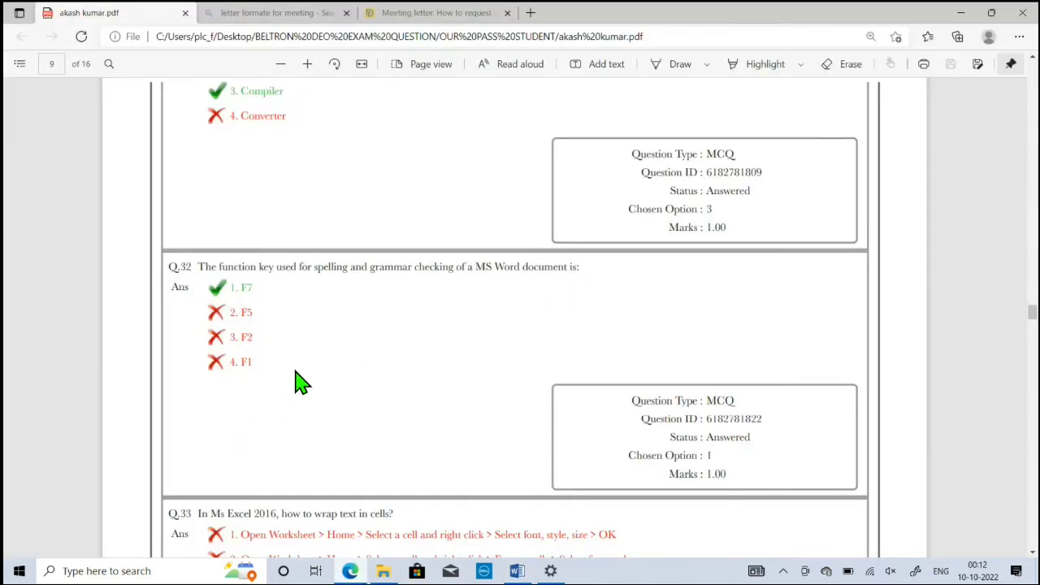
# - Scroll to Q.33 and Q.34 on wrapping text and displaying both rulers
pyautogui.scroll(-2, 298, 381)
pyautogui.scroll(-3, 341, 390)
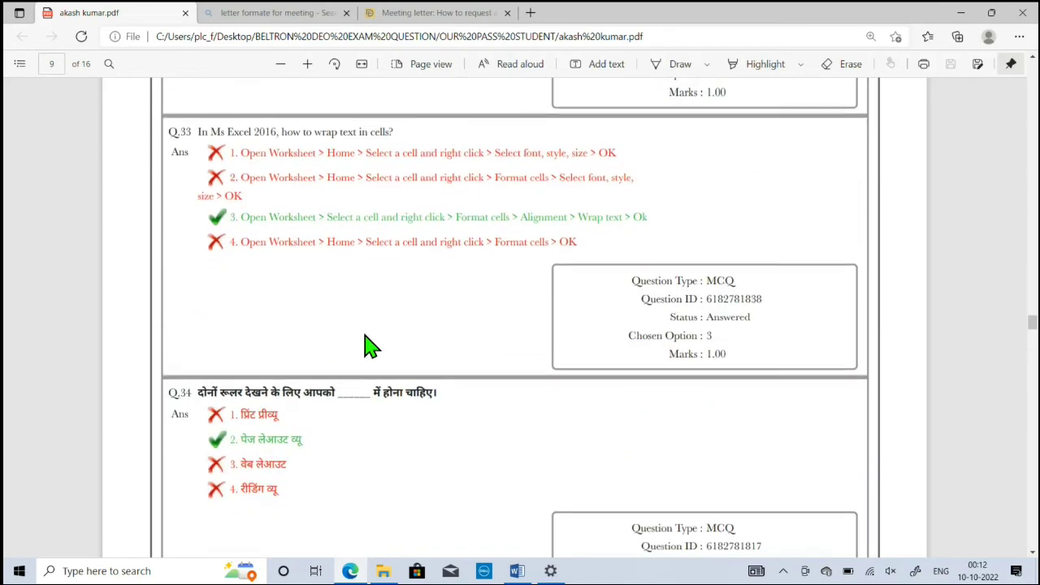
pyautogui.scroll(-2, 309, 435)
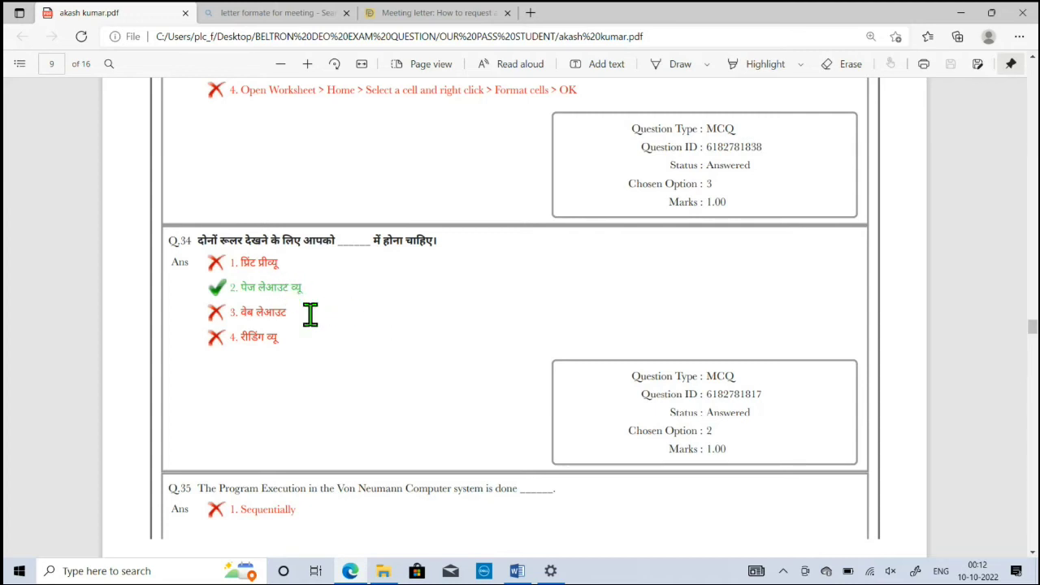
pyautogui.click(517, 571)
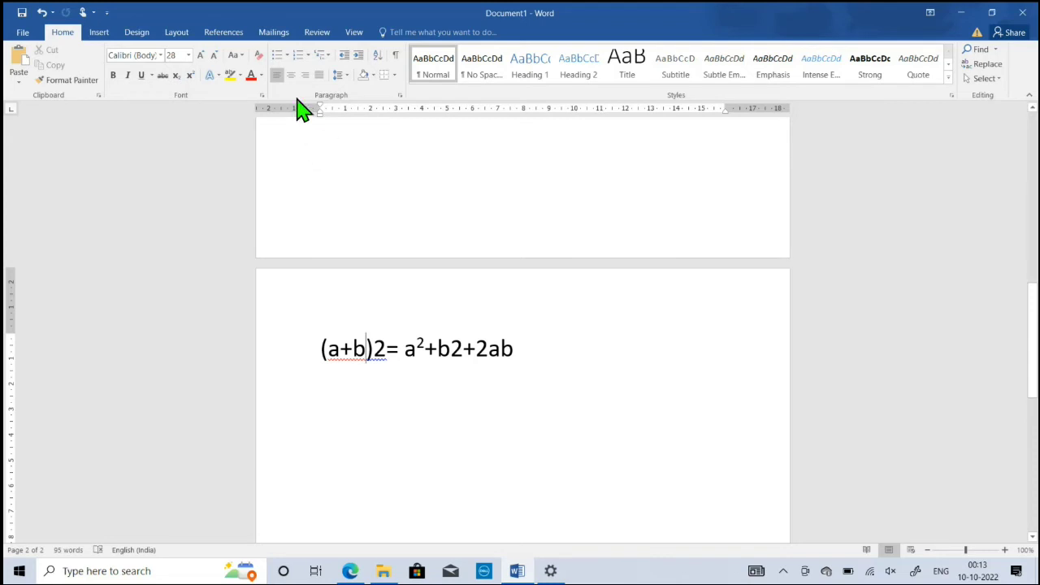
# - Switch the formula page to Read Mode from the View tab, then back to Print Layout
pyautogui.click(349, 34)
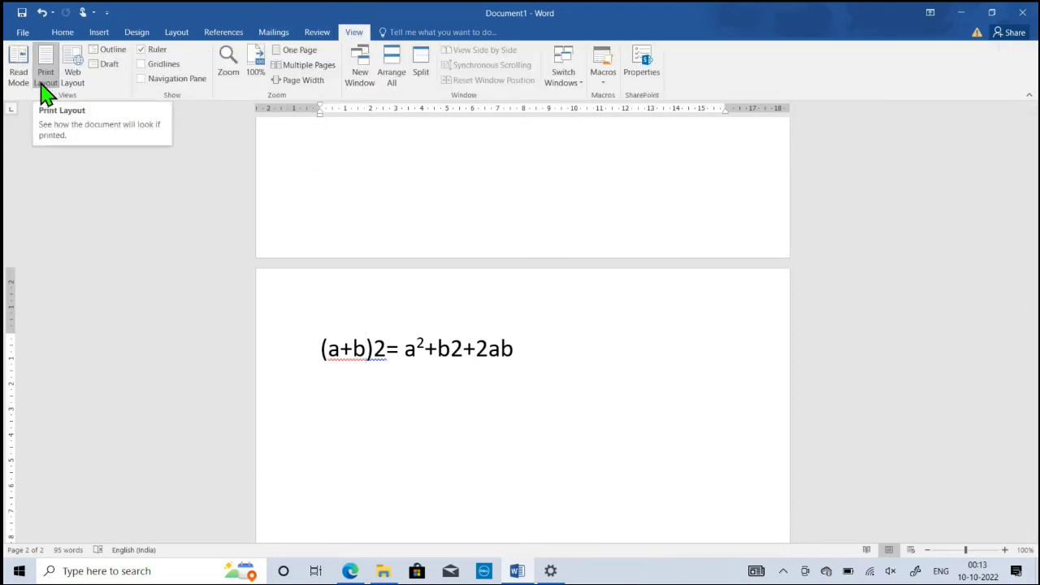
pyautogui.click(27, 88)
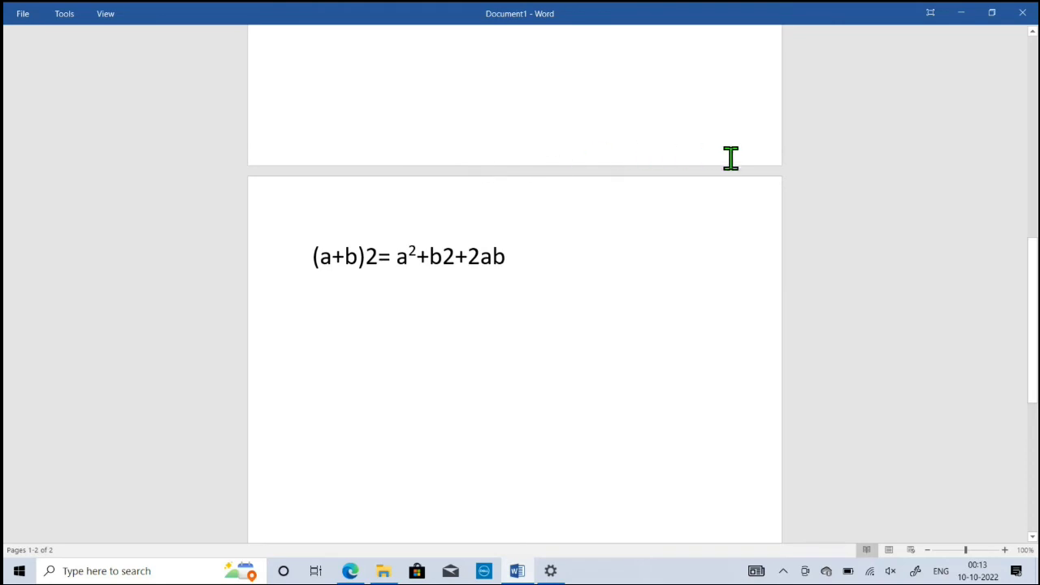
pyautogui.click(890, 549)
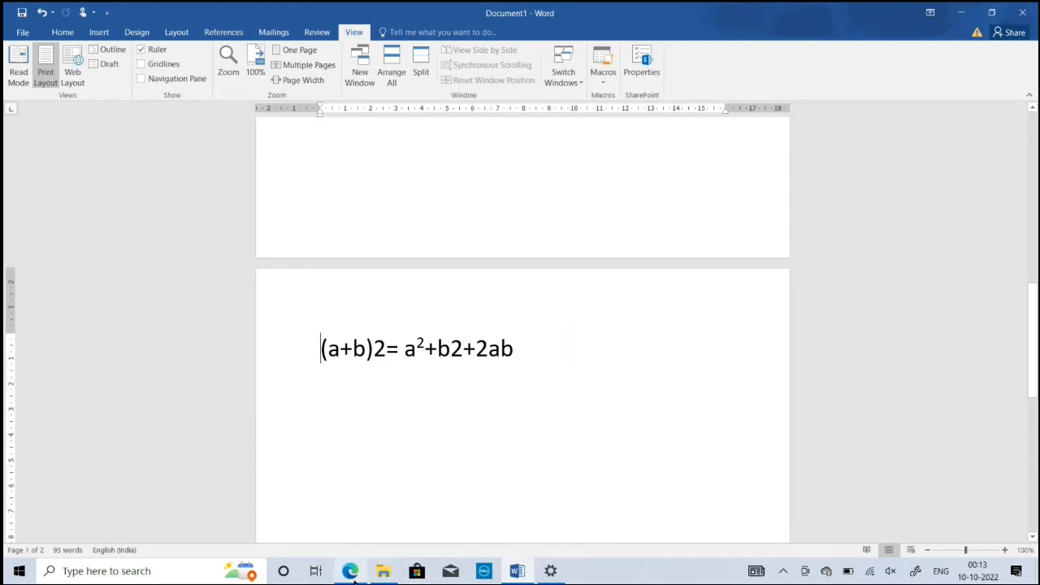
pyautogui.moveTo(353, 579)
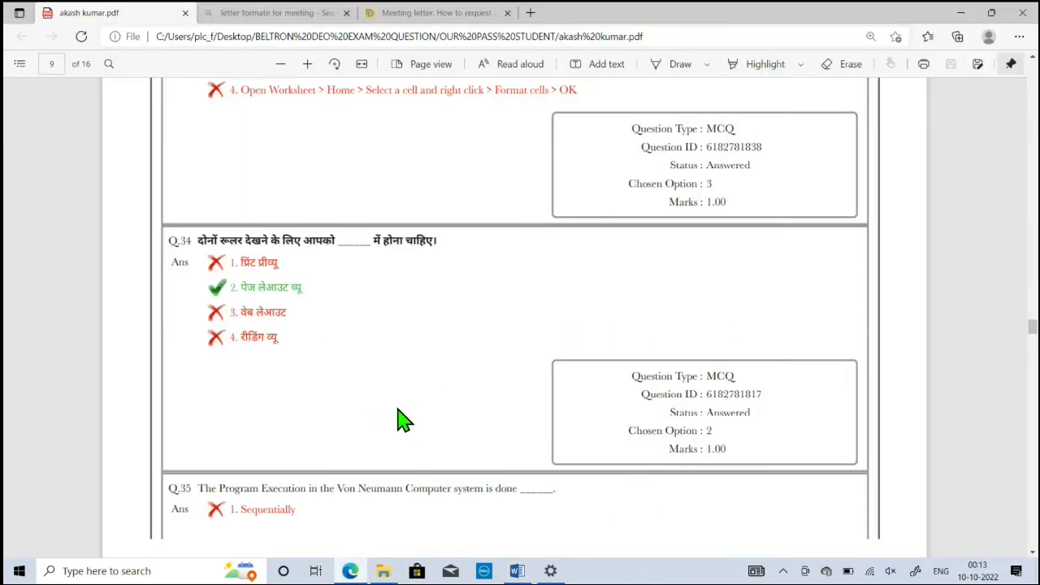
# - Scroll down to Q.38 and briefly highlight the phrase 'to bold word'
pyautogui.scroll(-2, 398, 411)
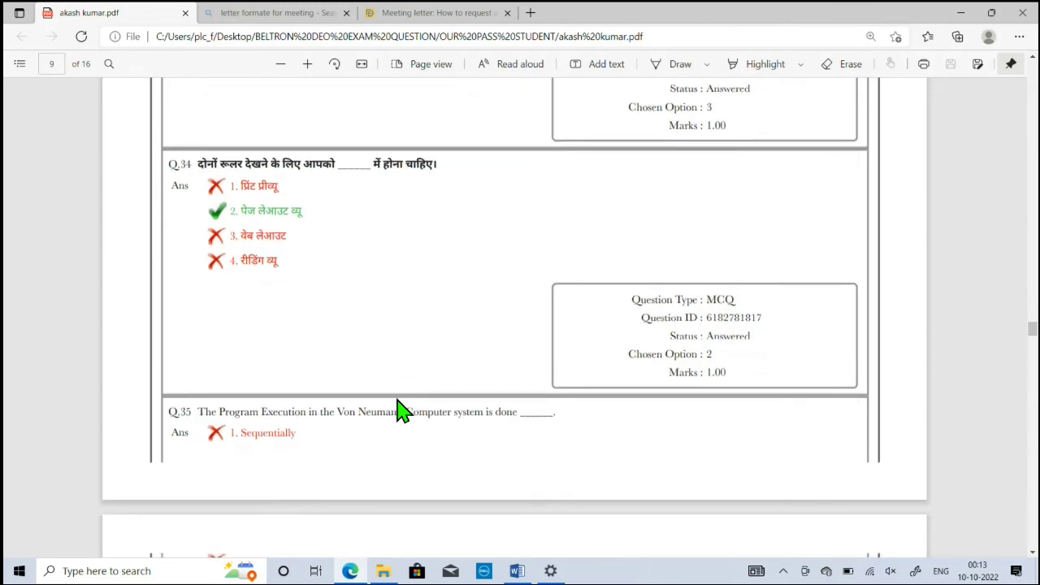
pyautogui.scroll(-1, 365, 403)
pyautogui.scroll(-4, 370, 400)
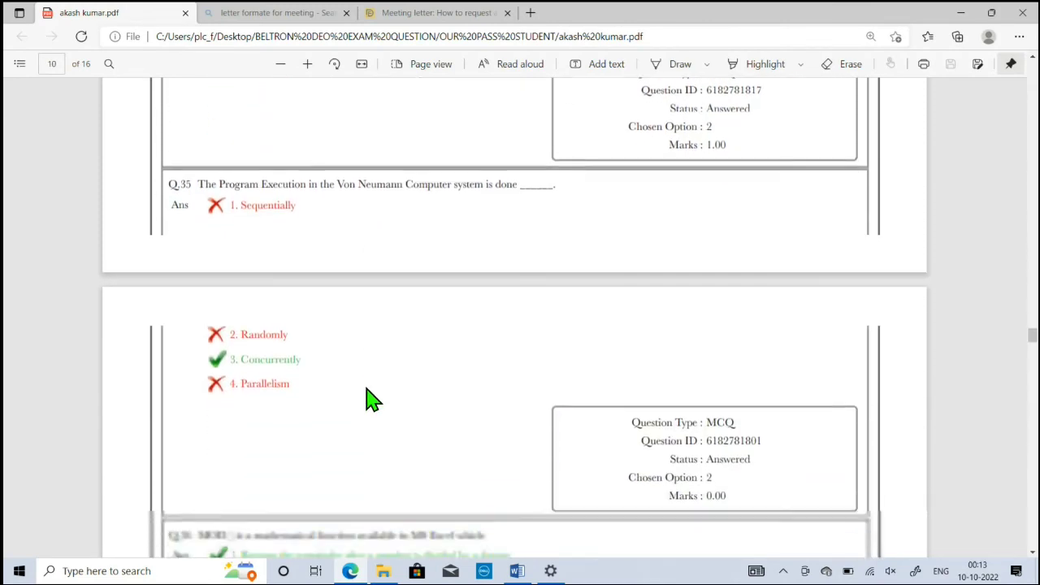
pyautogui.scroll(-2, 375, 398)
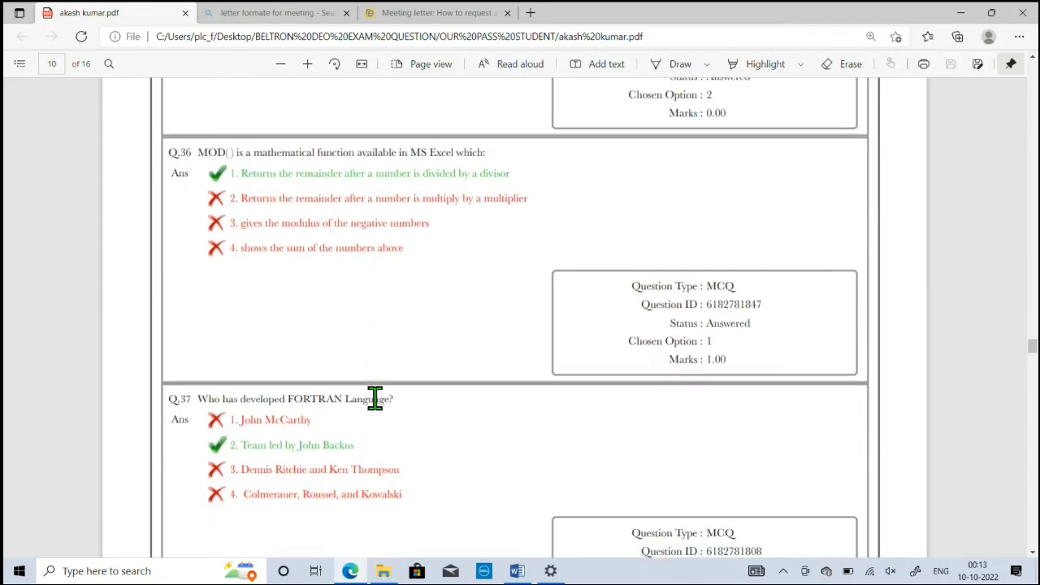
pyautogui.scroll(-1, 402, 363)
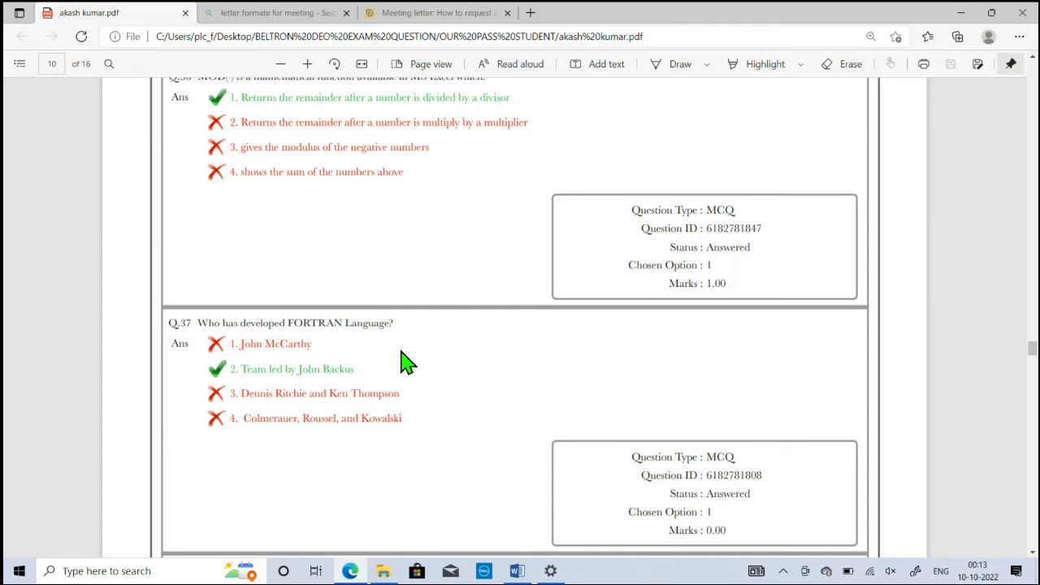
pyautogui.scroll(-2, 415, 341)
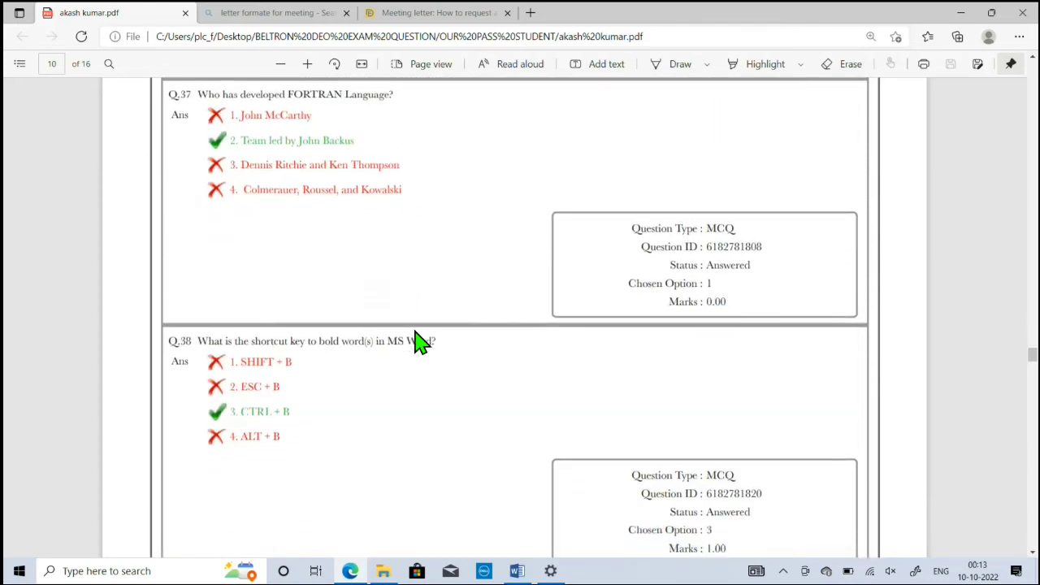
pyautogui.scroll(-1, 416, 341)
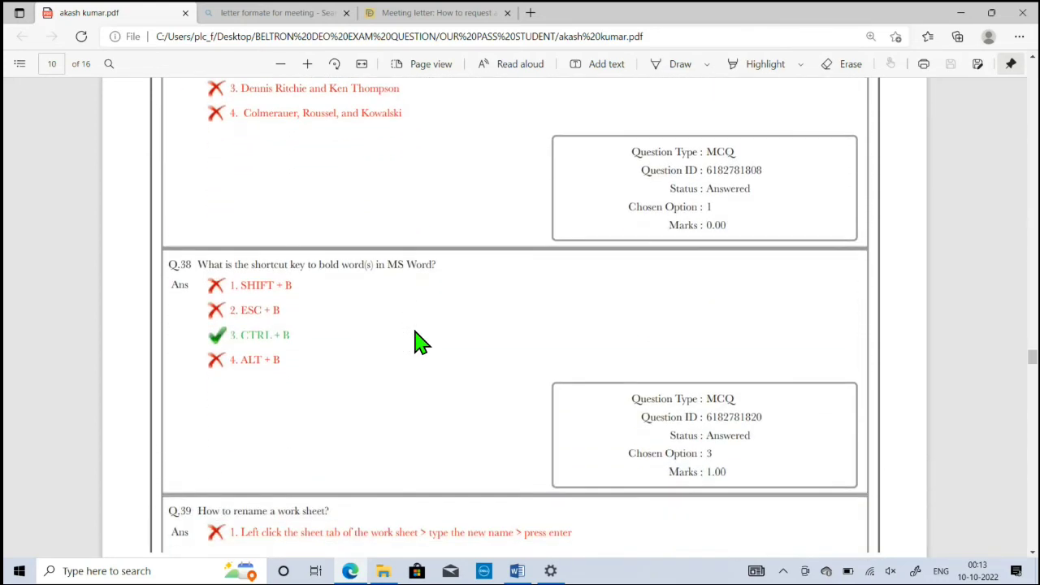
pyautogui.scroll(-1, 420, 342)
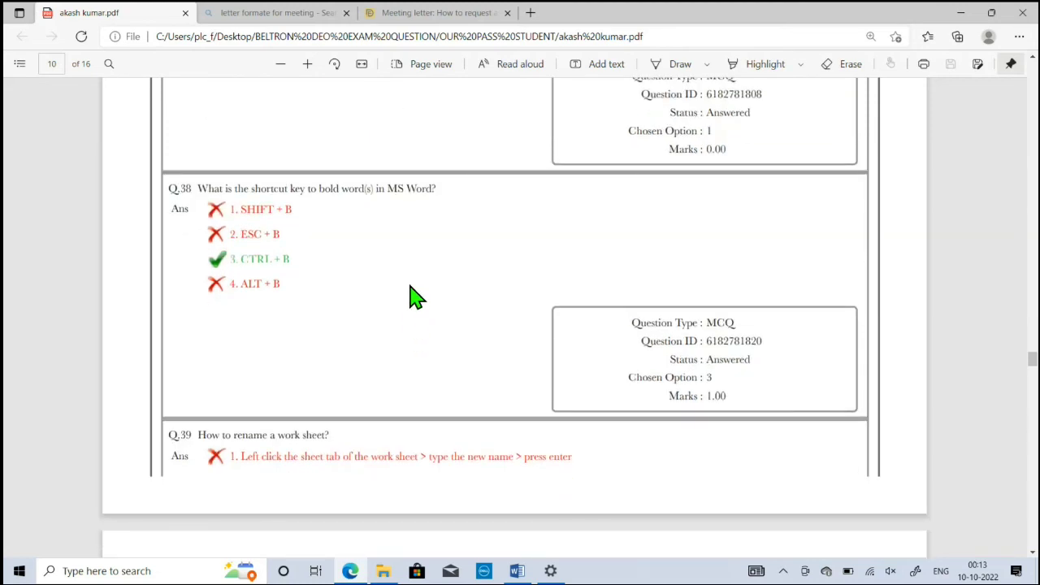
pyautogui.scroll(-1, 413, 296)
pyautogui.scroll(2, 412, 296)
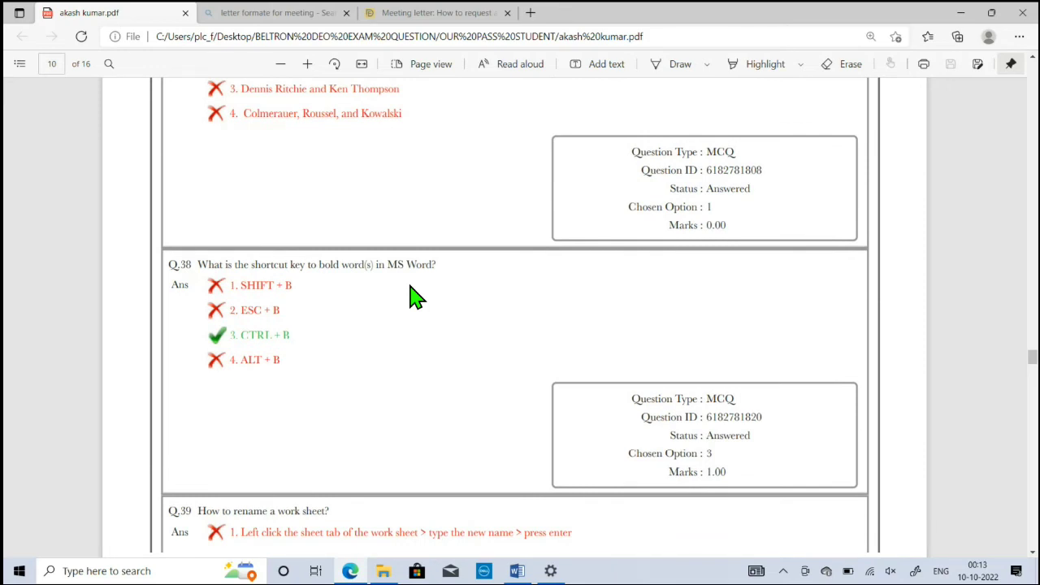
pyautogui.scroll(-1, 412, 298)
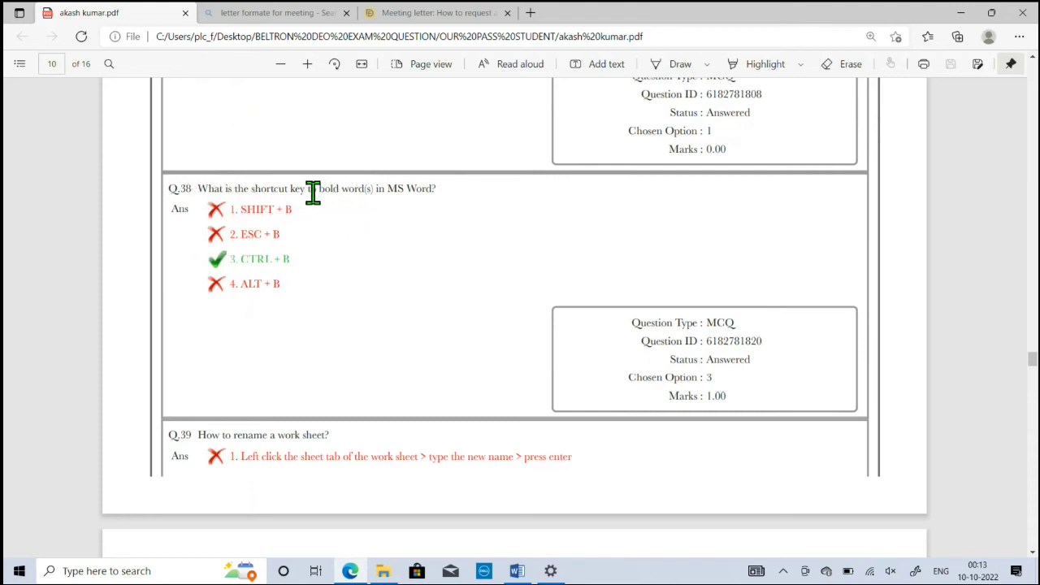
pyautogui.moveTo(315, 188); pyautogui.dragTo(372, 188)
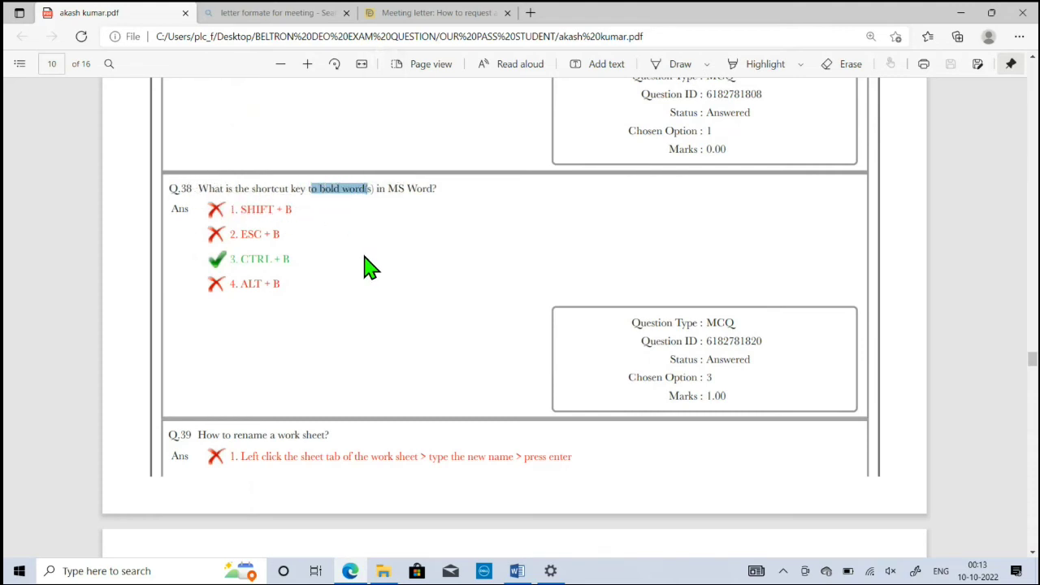
pyautogui.click(320, 272)
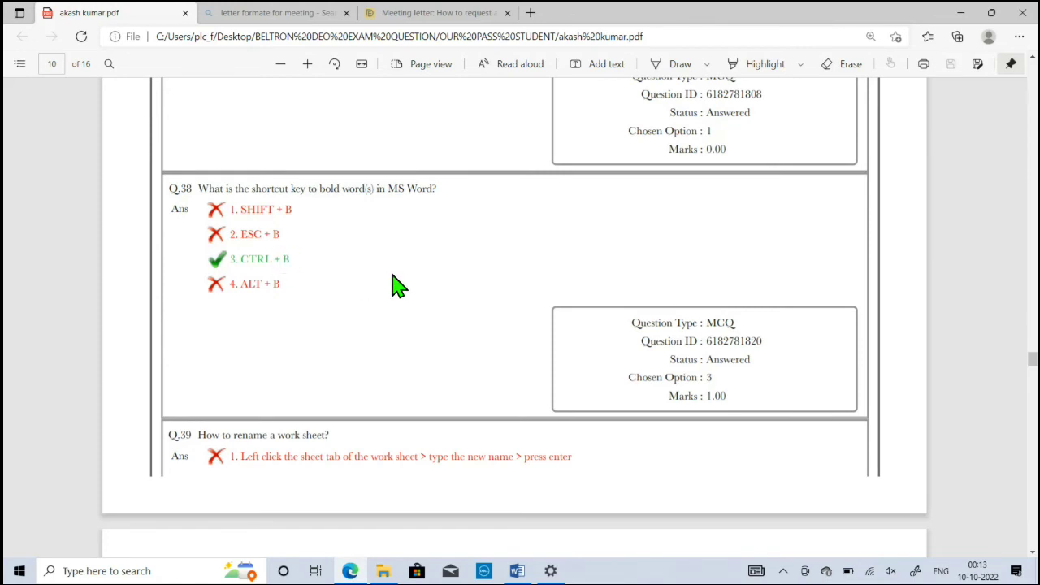
# - Read on to Q.45 on page 12, where Layout is the correct grouping answer
pyautogui.scroll(-3, 382, 285)
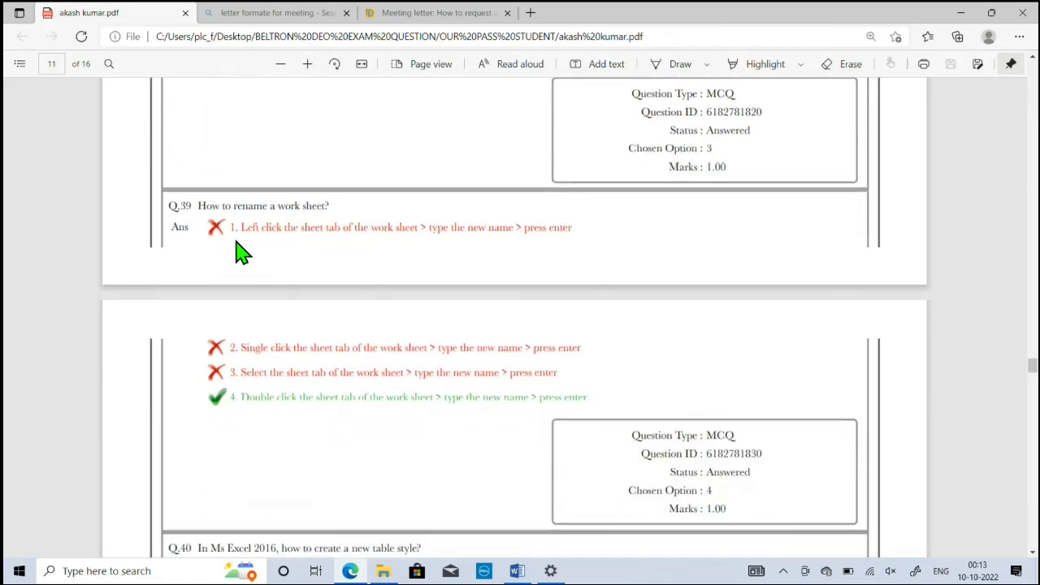
pyautogui.scroll(-2, 389, 260)
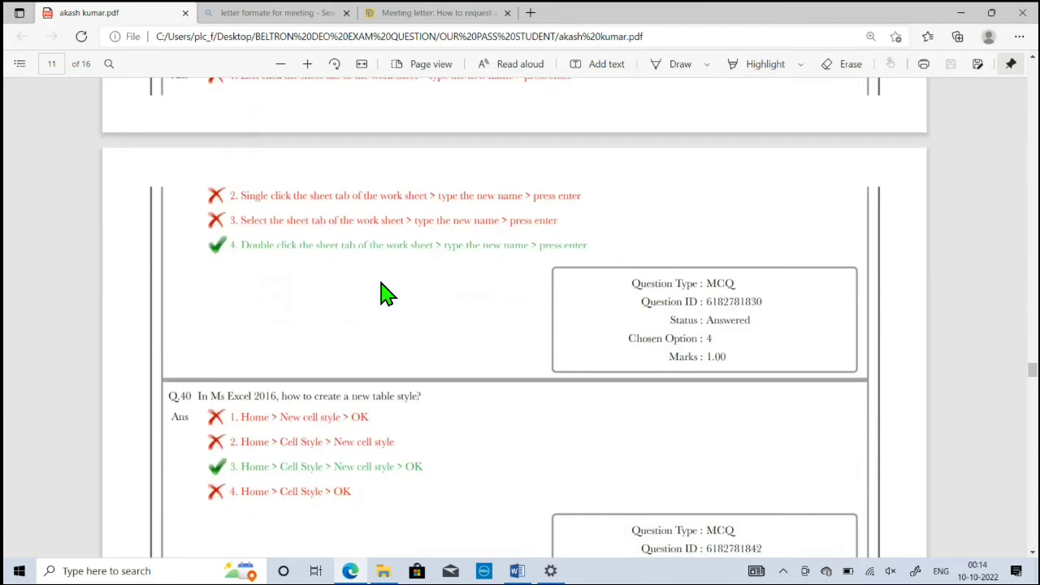
pyautogui.scroll(-2, 325, 277)
pyautogui.scroll(-4, 406, 293)
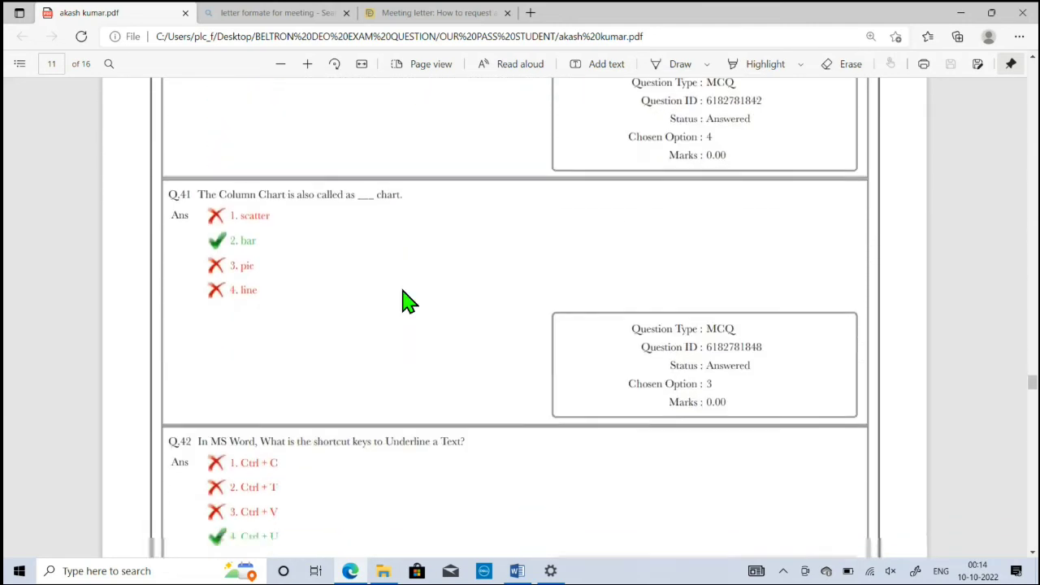
pyautogui.scroll(-3, 251, 282)
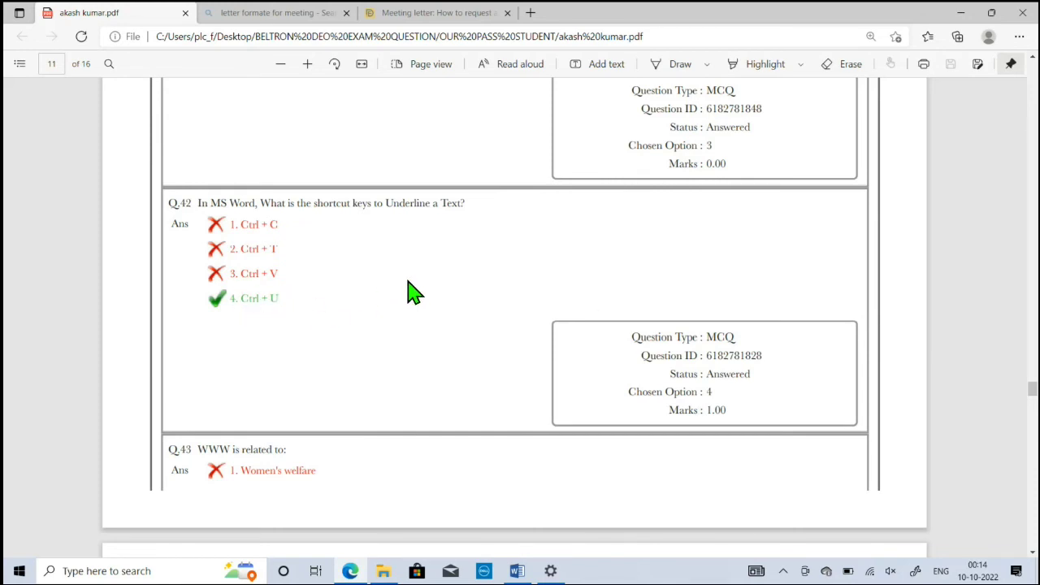
pyautogui.scroll(-3, 410, 293)
pyautogui.scroll(-3, 410, 293)
pyautogui.scroll(-1, 410, 293)
pyautogui.scroll(-2, 410, 293)
pyautogui.scroll(-2, 406, 293)
pyautogui.scroll(-1, 395, 290)
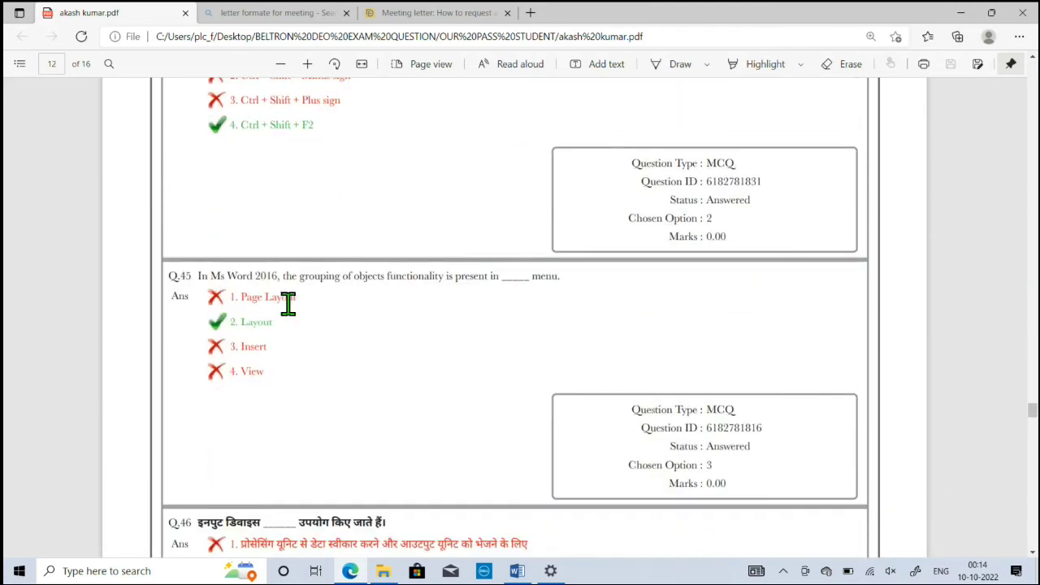
pyautogui.scroll(-1, 309, 292)
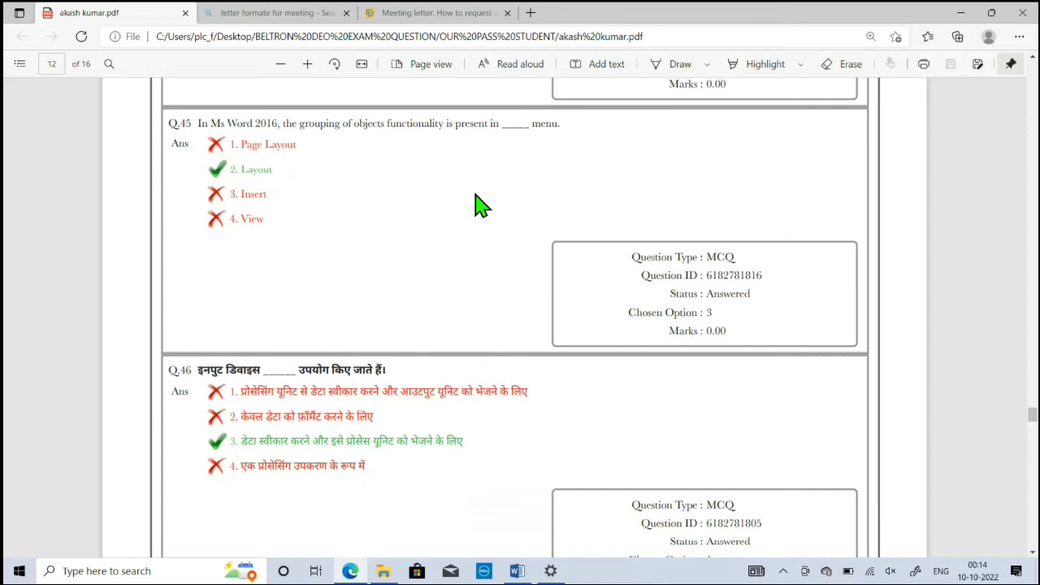
pyautogui.click(518, 572)
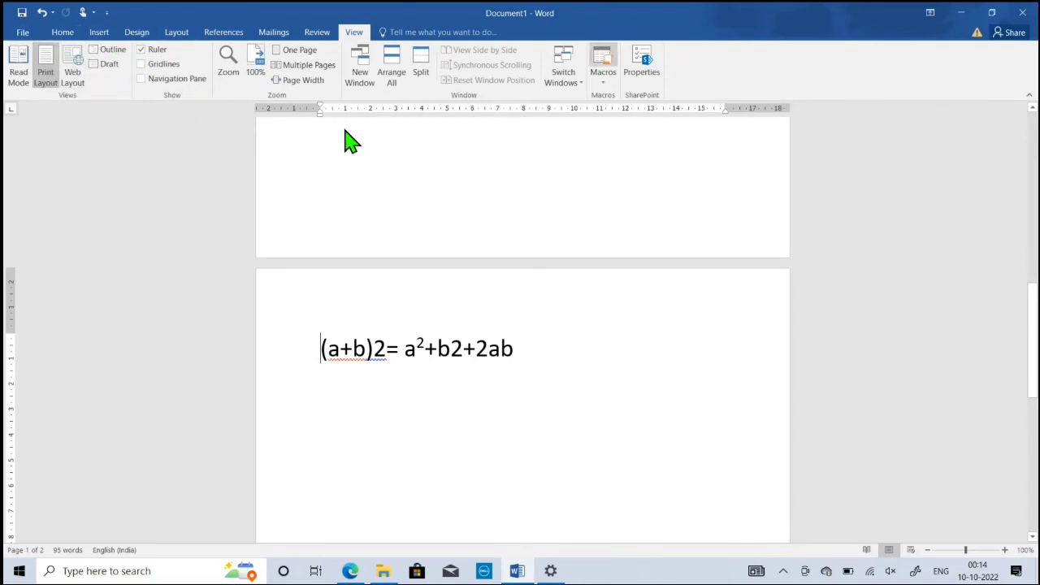
pyautogui.click(58, 37)
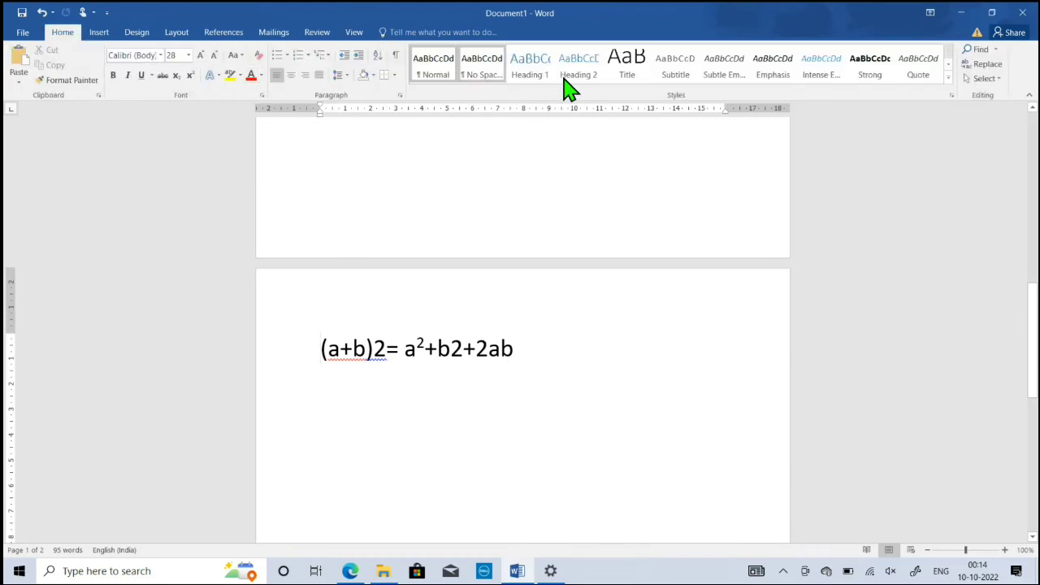
pyautogui.click(100, 32)
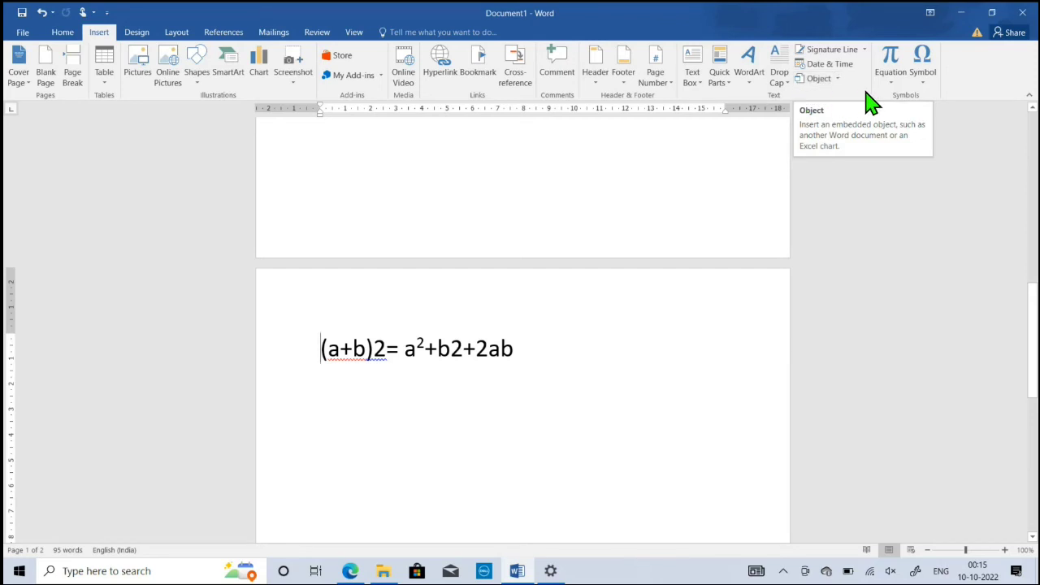
pyautogui.click(177, 33)
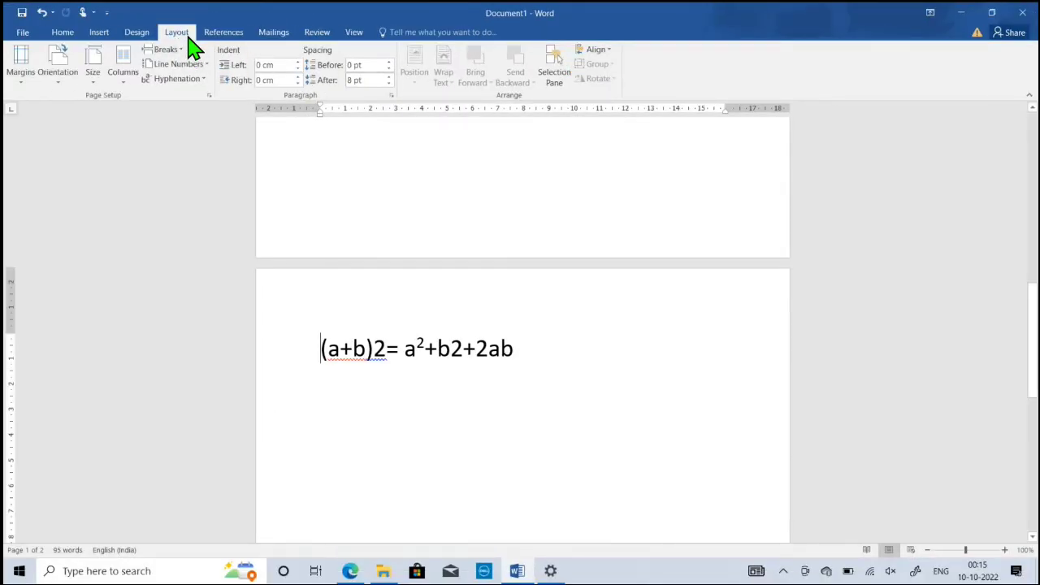
pyautogui.click(347, 569)
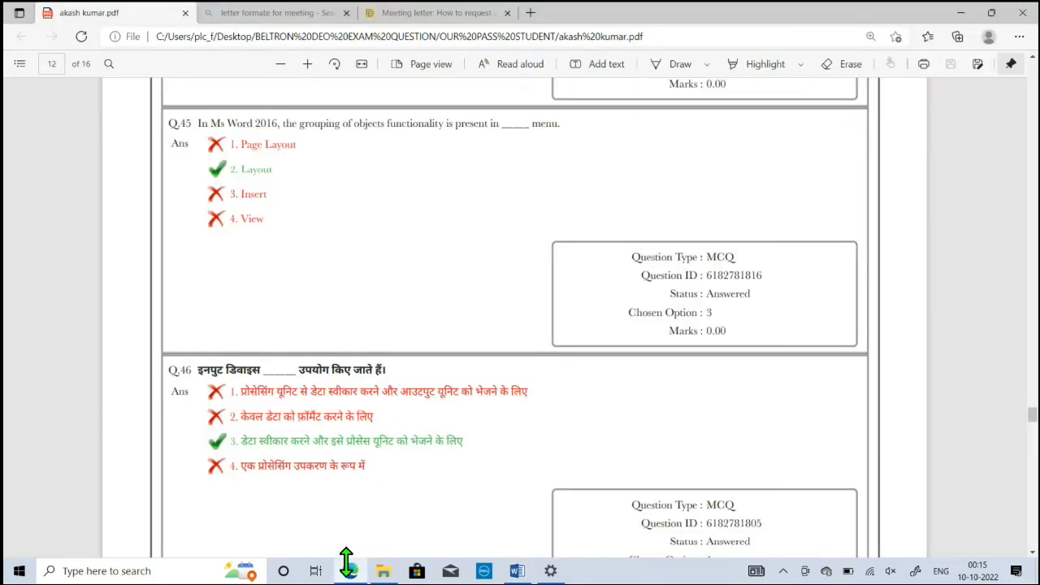
# - Scroll to page 13 showing Q.47 on where AutoShape is found, followed by Q.48
pyautogui.scroll(-3, 353, 422)
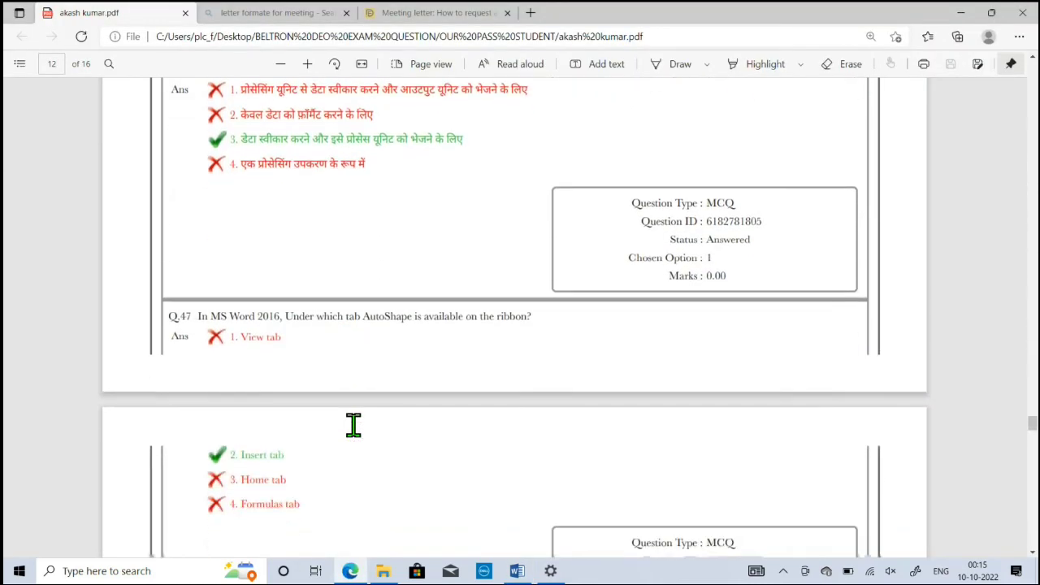
pyautogui.scroll(-2, 311, 359)
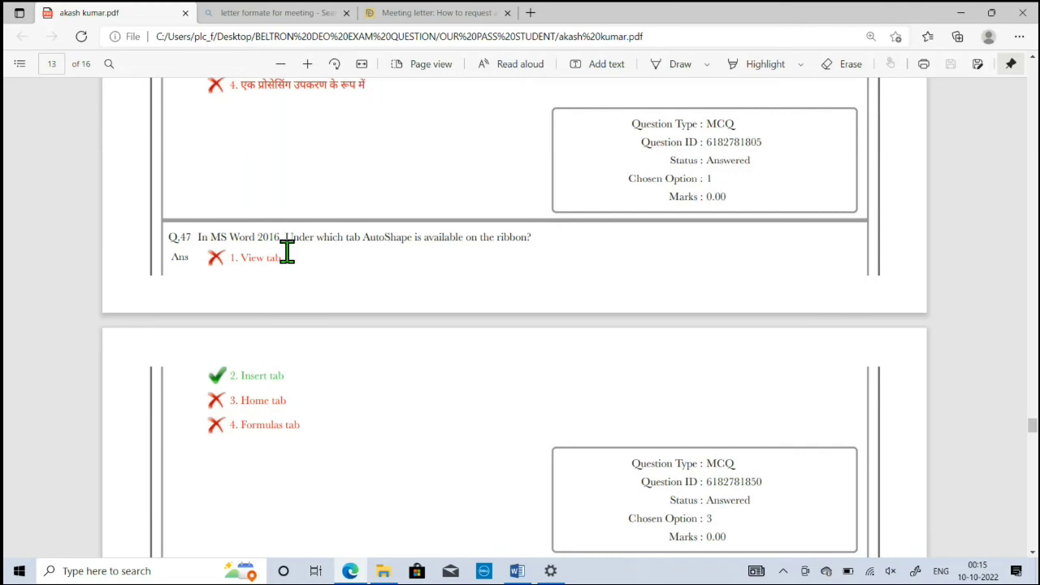
pyautogui.scroll(-1, 287, 251)
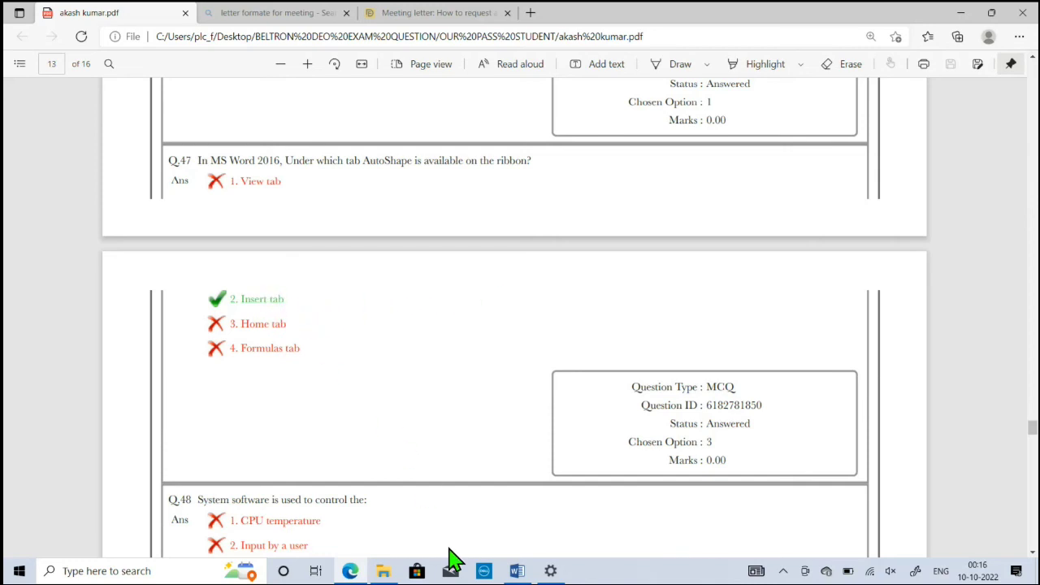
pyautogui.click(517, 570)
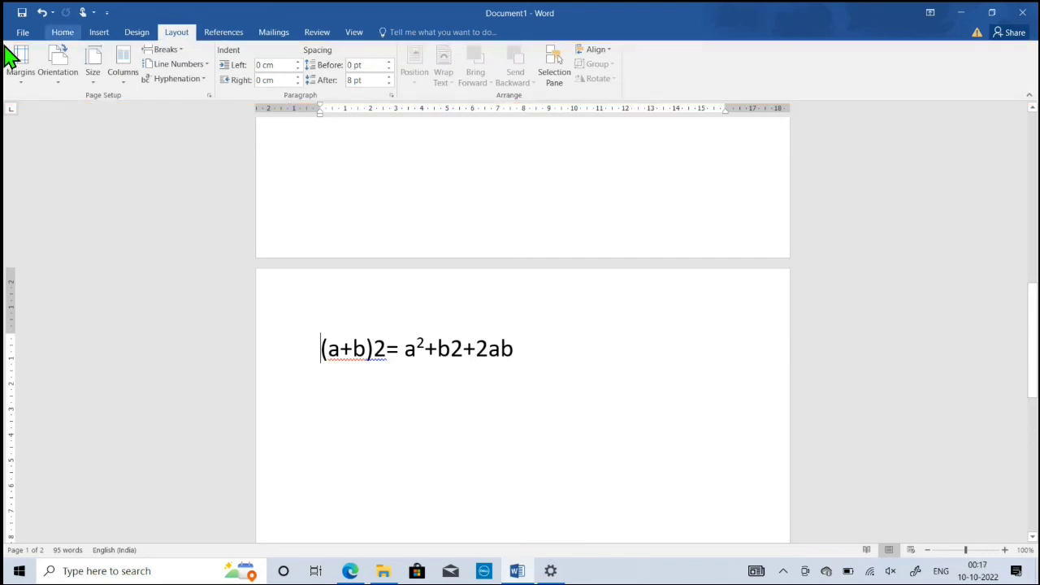
# - Browse the Design, Home and Insert tabs, then open and dismiss the Shapes gallery without adding a shape
pyautogui.click(137, 36)
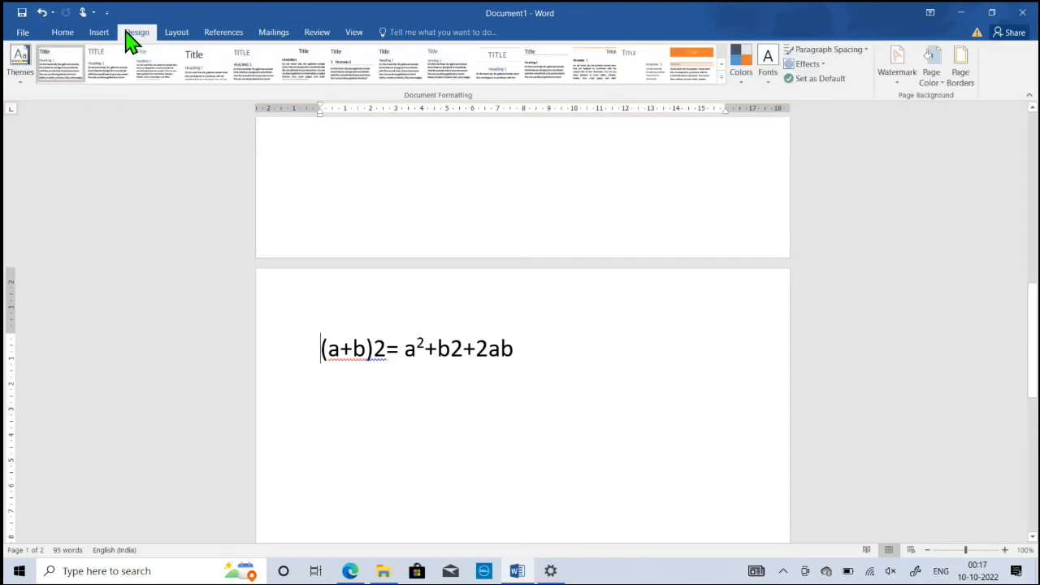
pyautogui.click(104, 37)
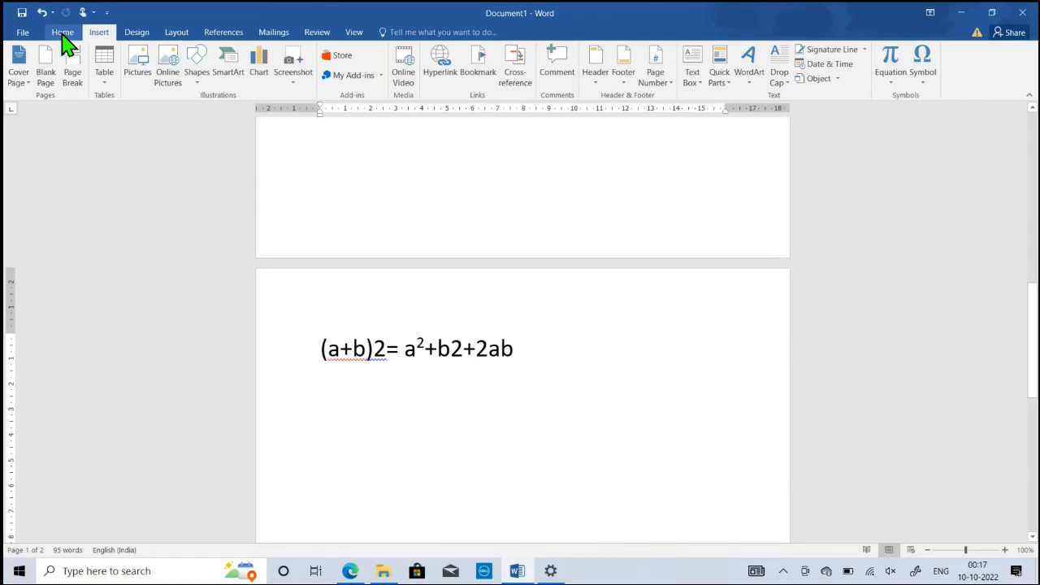
pyautogui.click(62, 33)
pyautogui.click(99, 33)
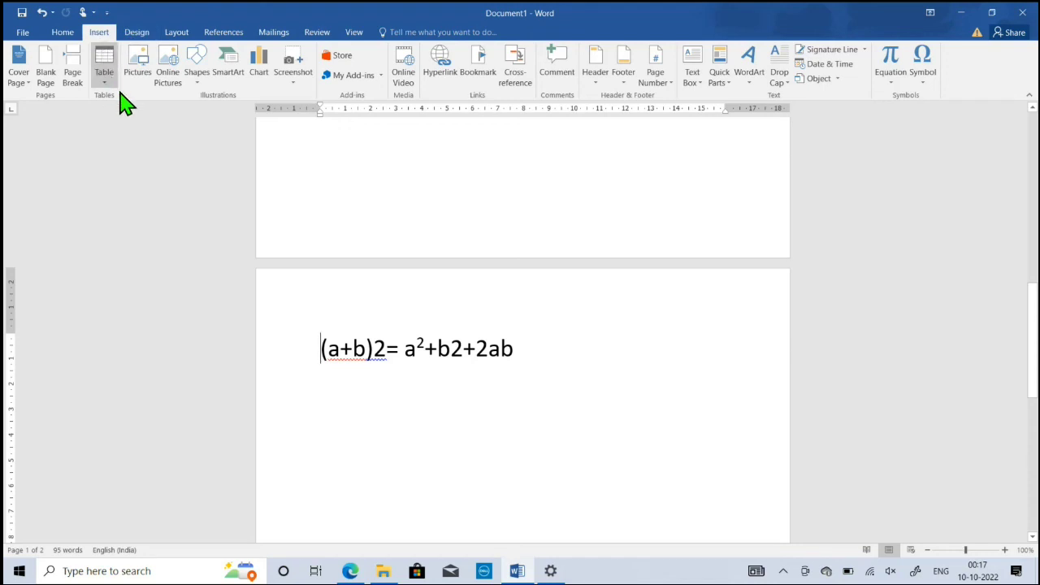
pyautogui.click(198, 85)
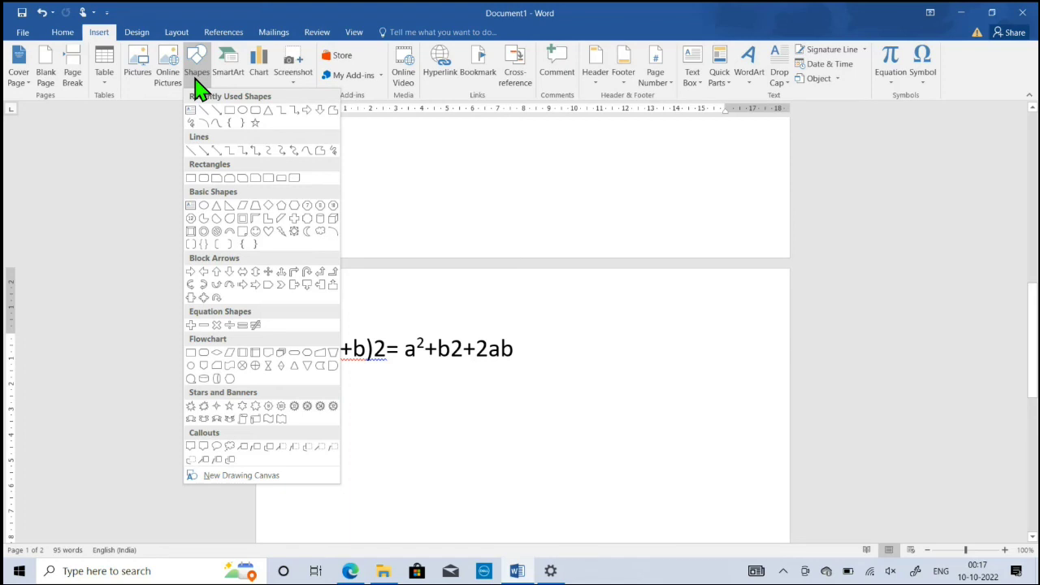
pyautogui.click(108, 209)
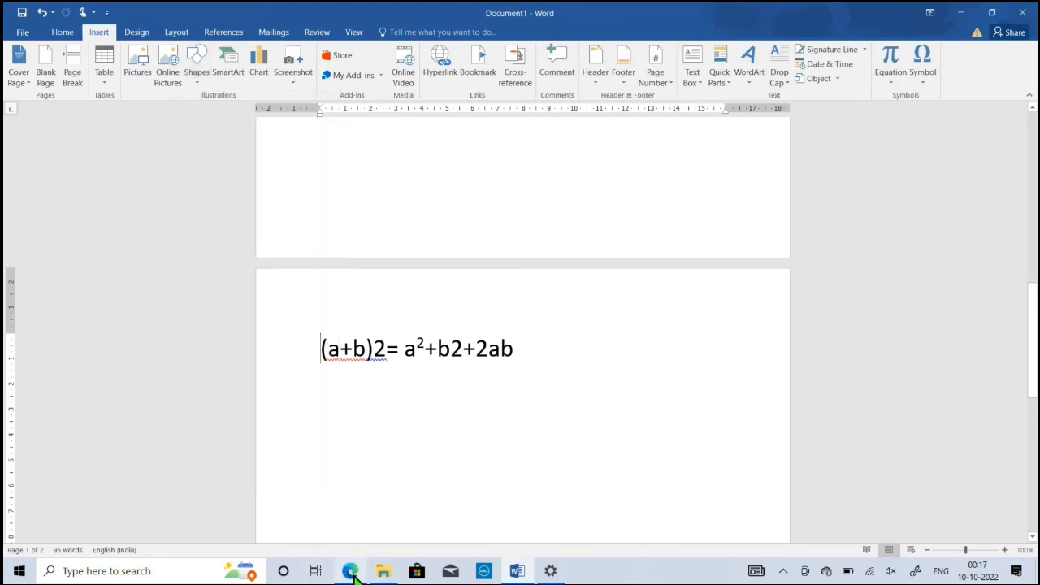
# - Scroll the quiz from Q.47 down to Q.54, where the Insert tab is SmartArt's correct answer
pyautogui.click(350, 570)
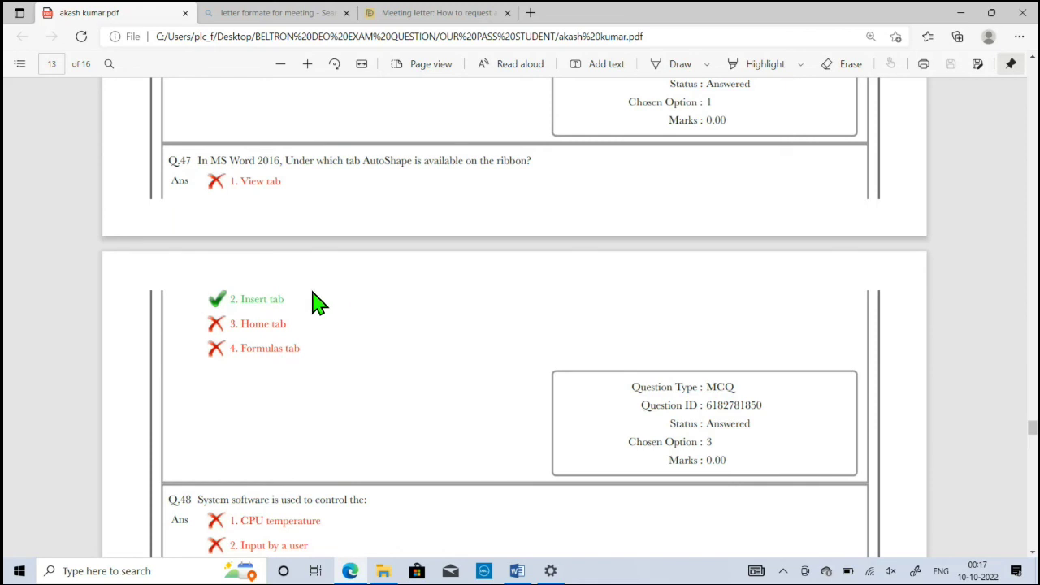
pyautogui.scroll(-2, 329, 333)
pyautogui.scroll(-1, 325, 332)
pyautogui.scroll(-1, 325, 332)
pyautogui.scroll(-1, 325, 332)
pyautogui.scroll(-2, 325, 351)
pyautogui.scroll(-2, 325, 350)
pyautogui.scroll(-2, 324, 351)
pyautogui.scroll(-4, 325, 351)
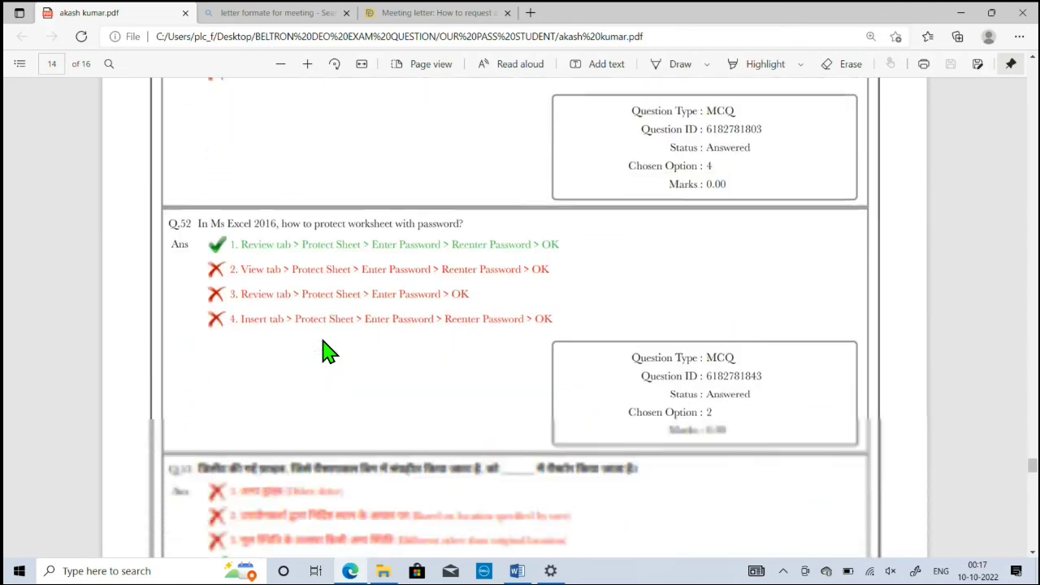
pyautogui.scroll(-3, 398, 374)
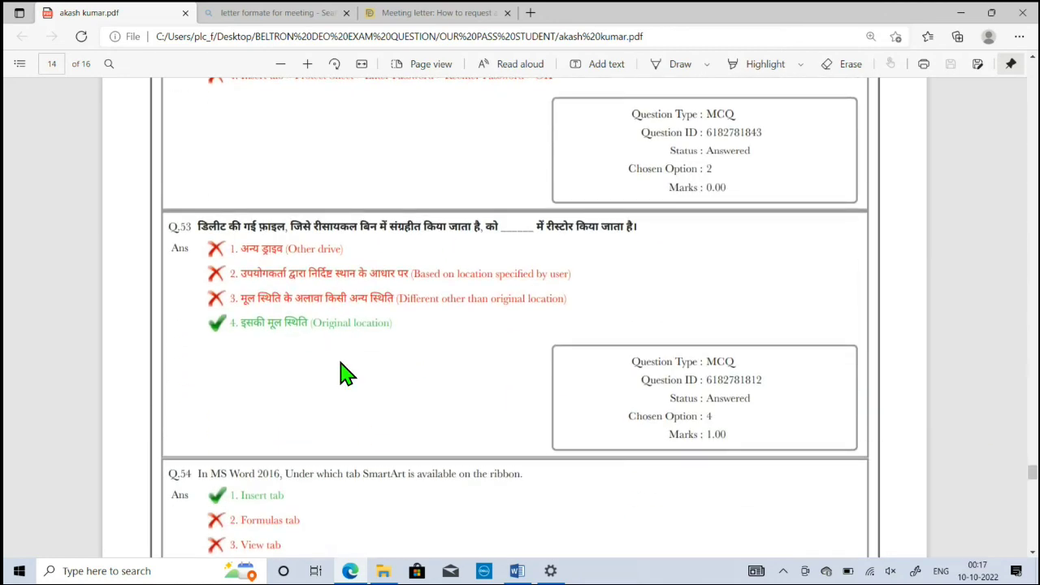
pyautogui.scroll(-1, 338, 324)
pyautogui.scroll(-3, 338, 324)
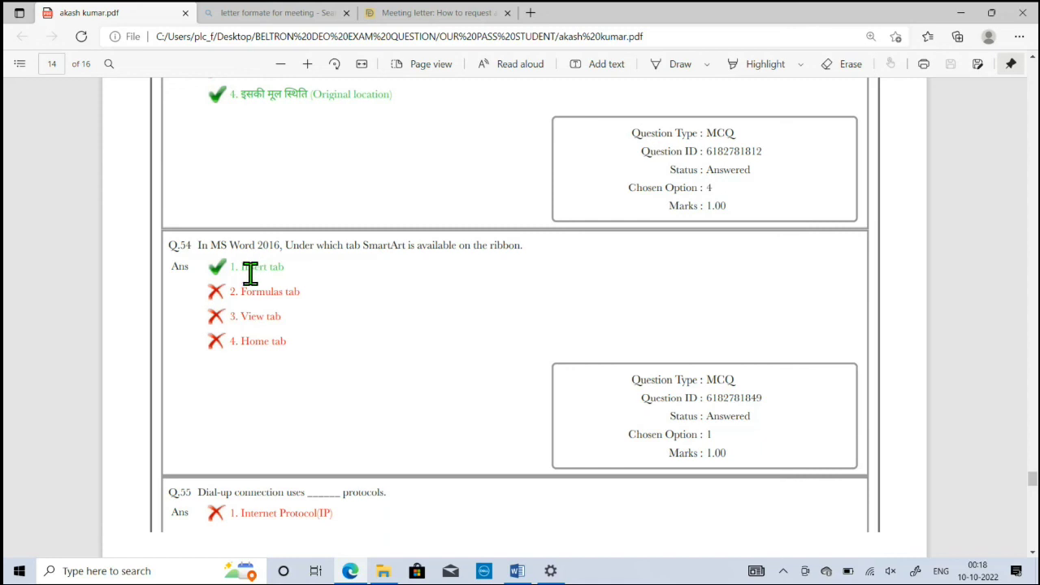
pyautogui.click(515, 571)
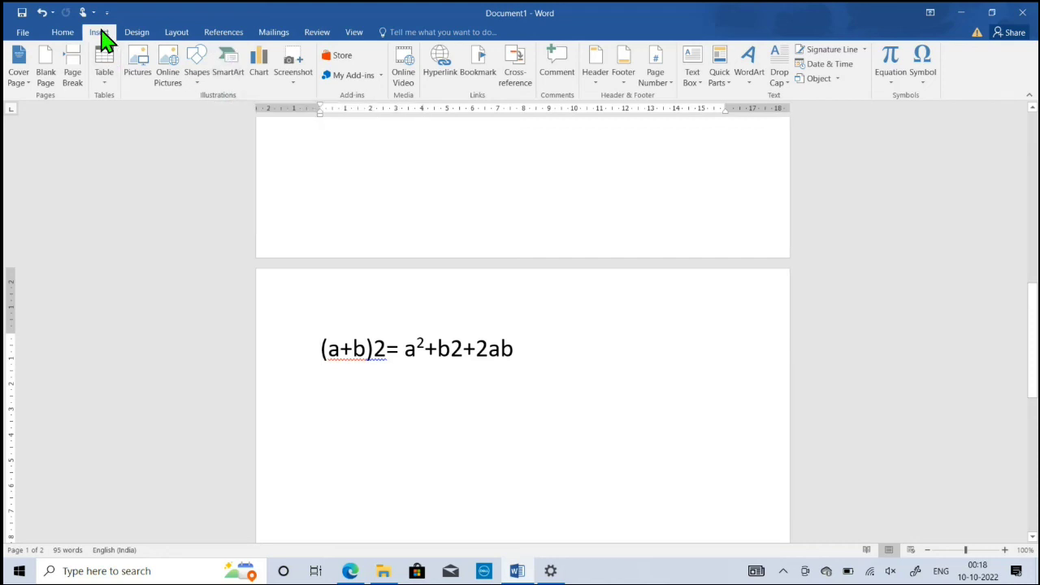
# - Return to the quiz PDF at Q.56, where Insert > Table > Insert Table is correct
pyautogui.click(350, 570)
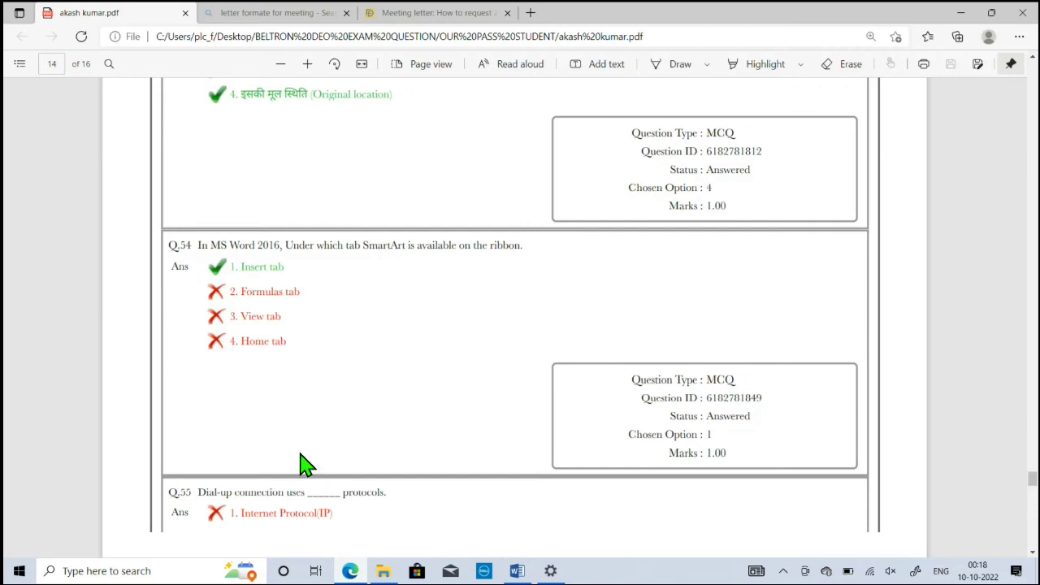
pyautogui.scroll(-3, 365, 371)
# - Scroll the quiz PDF to Q.56 on creating a Word table, then return to the Word document
pyautogui.scroll(-3, 365, 371)
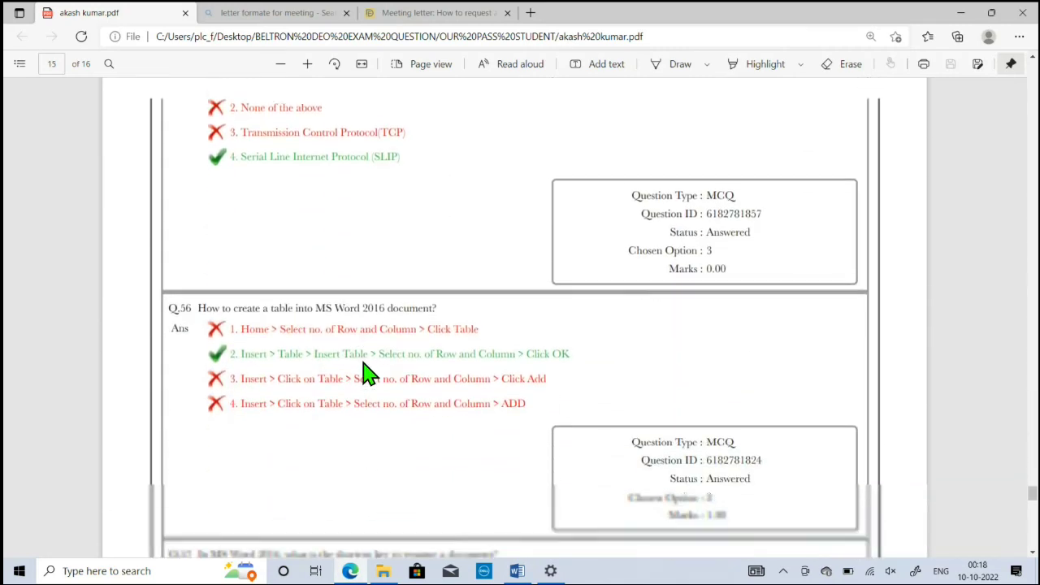
pyautogui.scroll(-1, 364, 371)
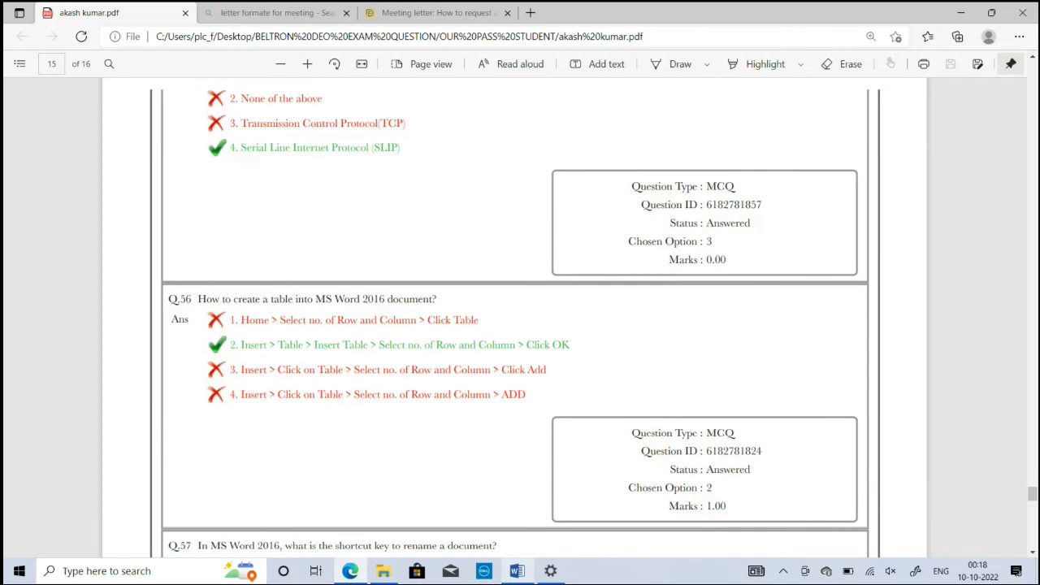
pyautogui.click(516, 570)
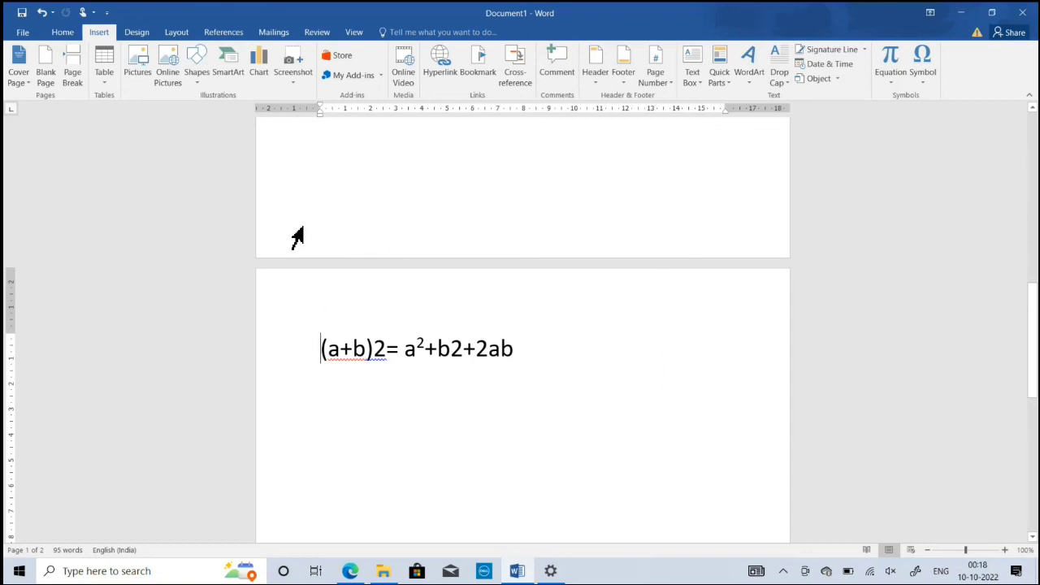
# - Add a new empty line below the formula on page 2
pyautogui.scroll(2, 489, 368)
pyautogui.scroll(-4, 490, 367)
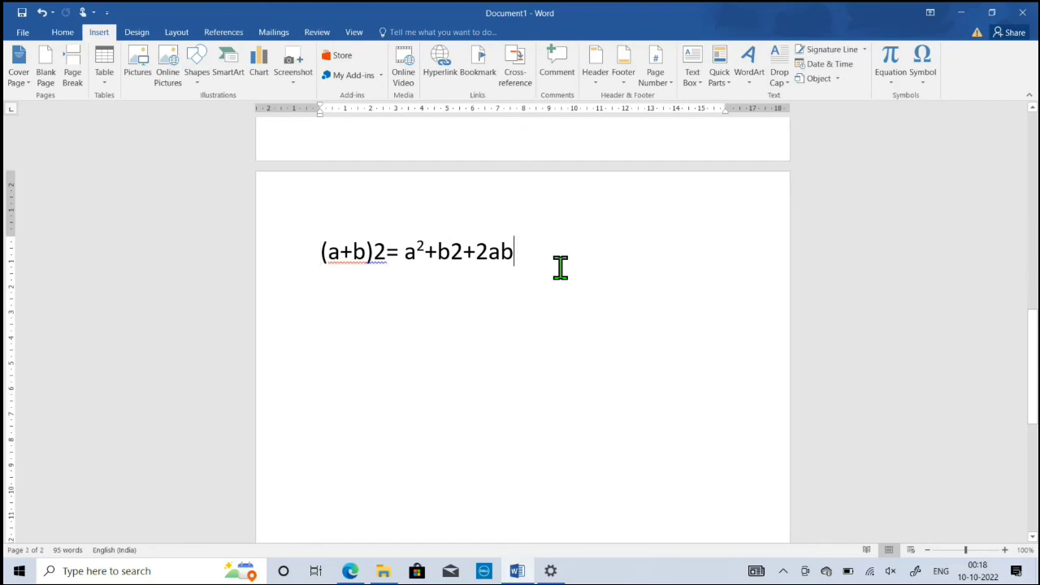
pyautogui.press('Return')
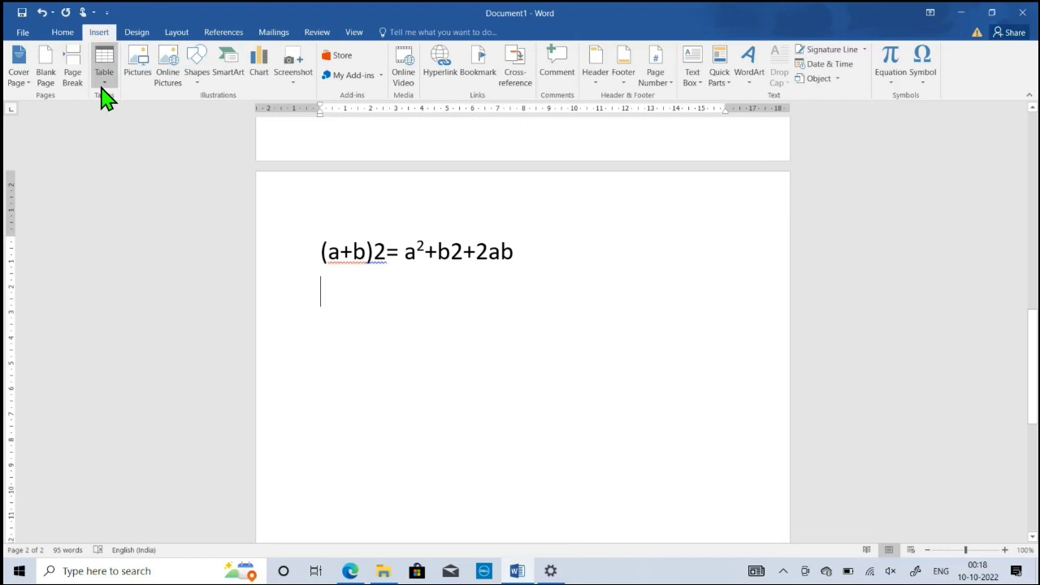
# - Open the Insert Table dialog and close it without adding a table, then bring up the quiz PDF
pyautogui.click(103, 81)
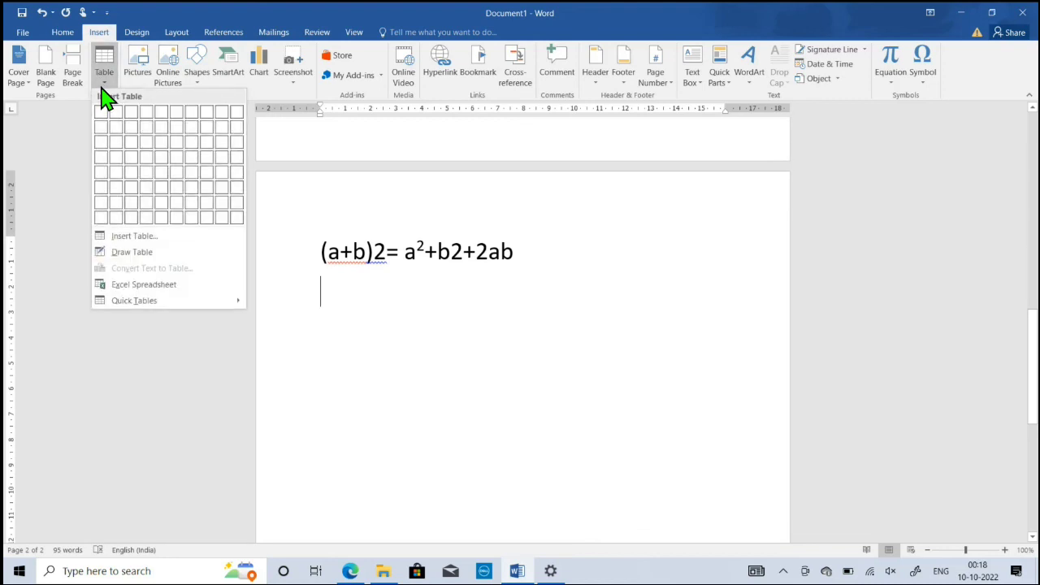
pyautogui.click(134, 236)
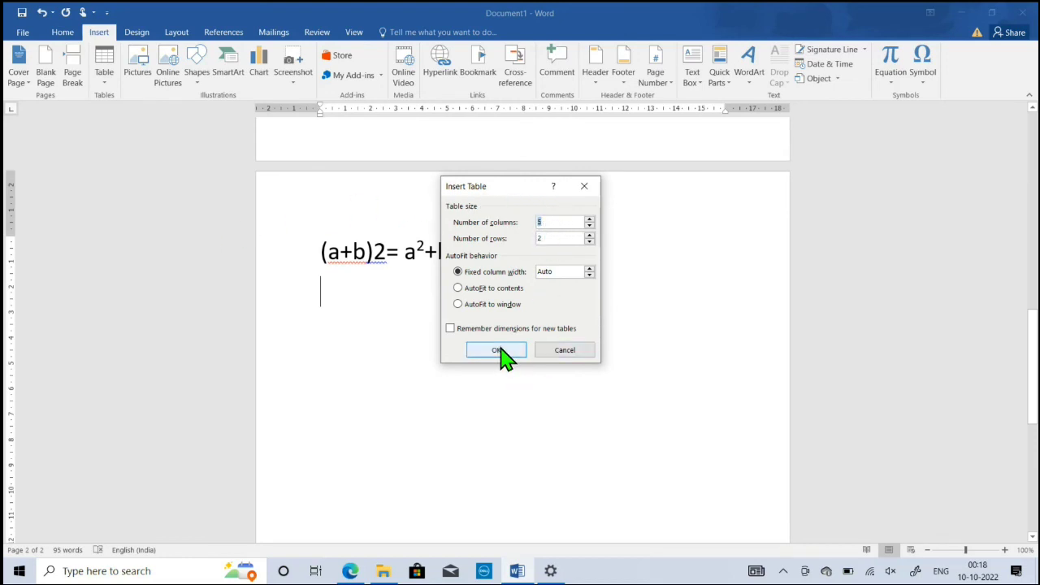
pyautogui.click(588, 189)
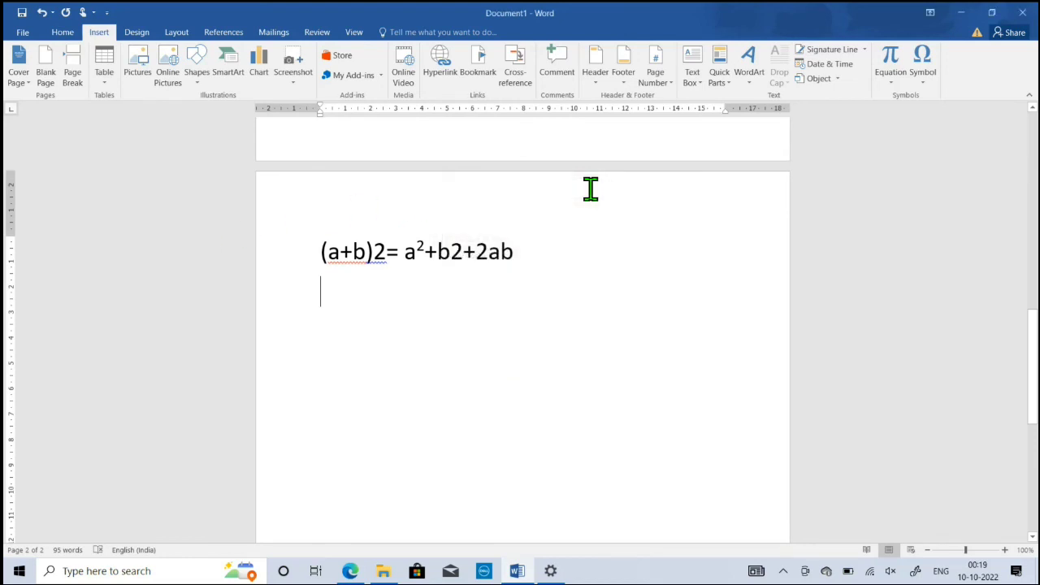
pyautogui.click(350, 571)
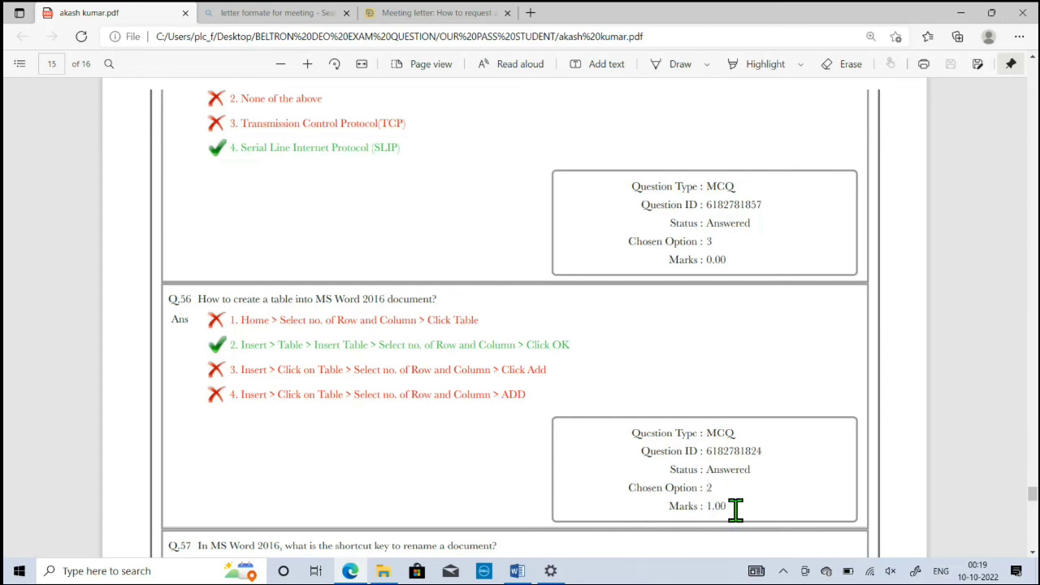
# - Read through the quiz PDF to Q.60 on page 16, then jump back to page 1
pyautogui.scroll(-5, 376, 388)
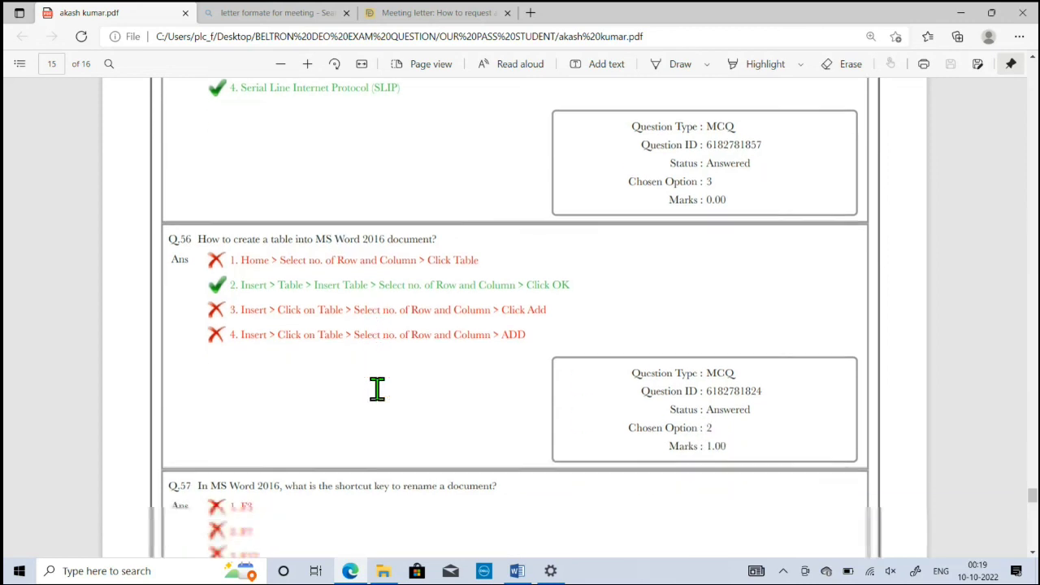
pyautogui.scroll(-1, 332, 388)
pyautogui.scroll(-2, 309, 366)
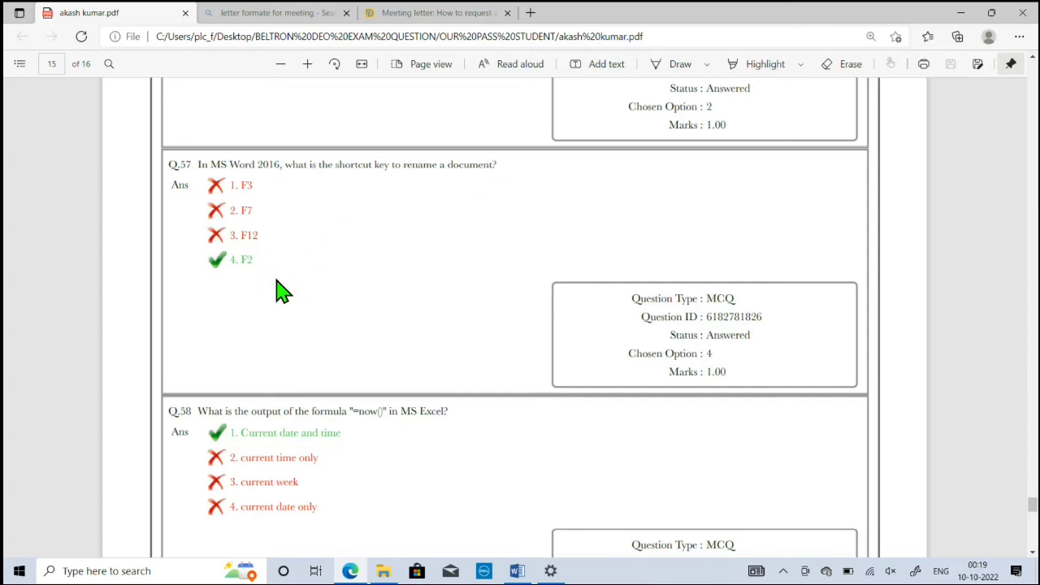
pyautogui.scroll(-1, 364, 283)
pyautogui.scroll(-3, 357, 324)
pyautogui.scroll(-1, 349, 338)
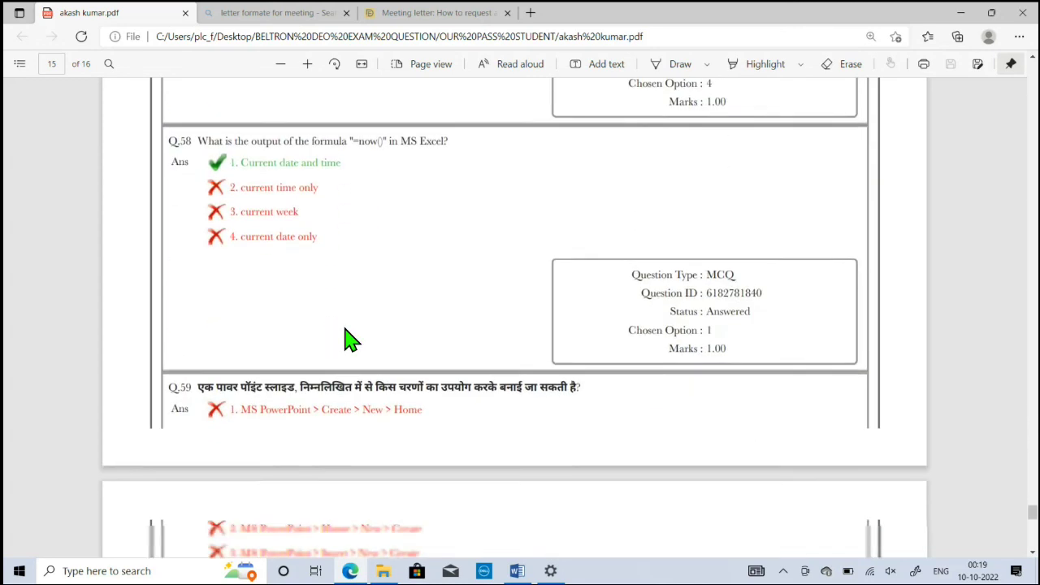
pyautogui.scroll(-2, 419, 199)
pyautogui.scroll(-3, 376, 258)
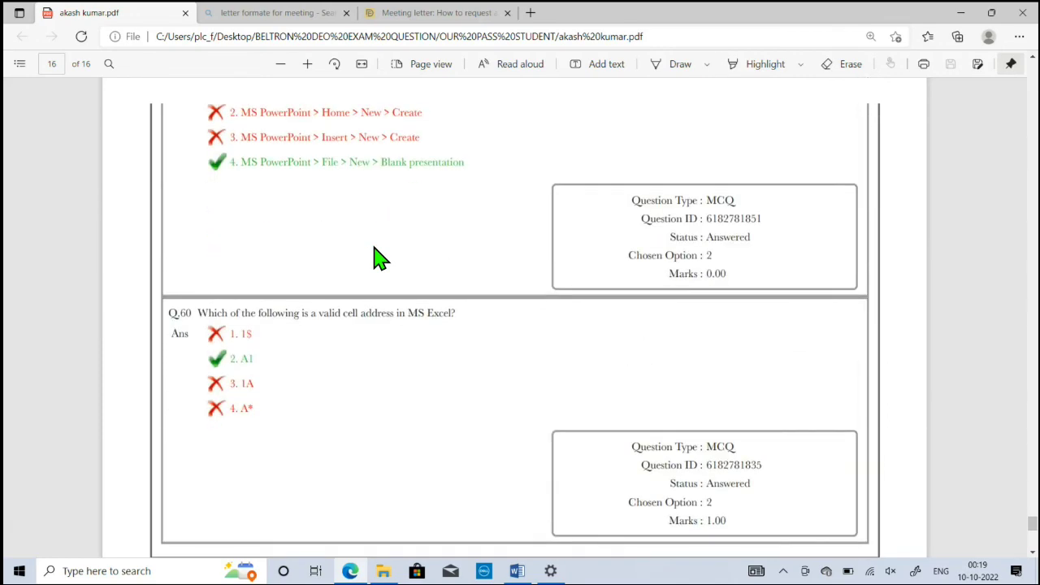
pyautogui.scroll(-1, 390, 350)
pyautogui.scroll(5, 448, 388)
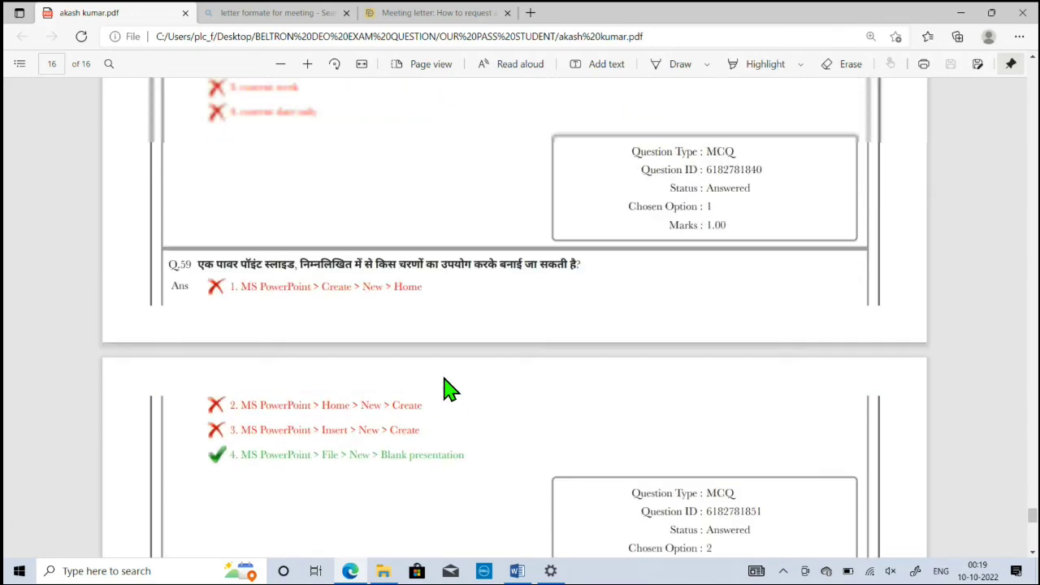
pyautogui.scroll(4, 447, 388)
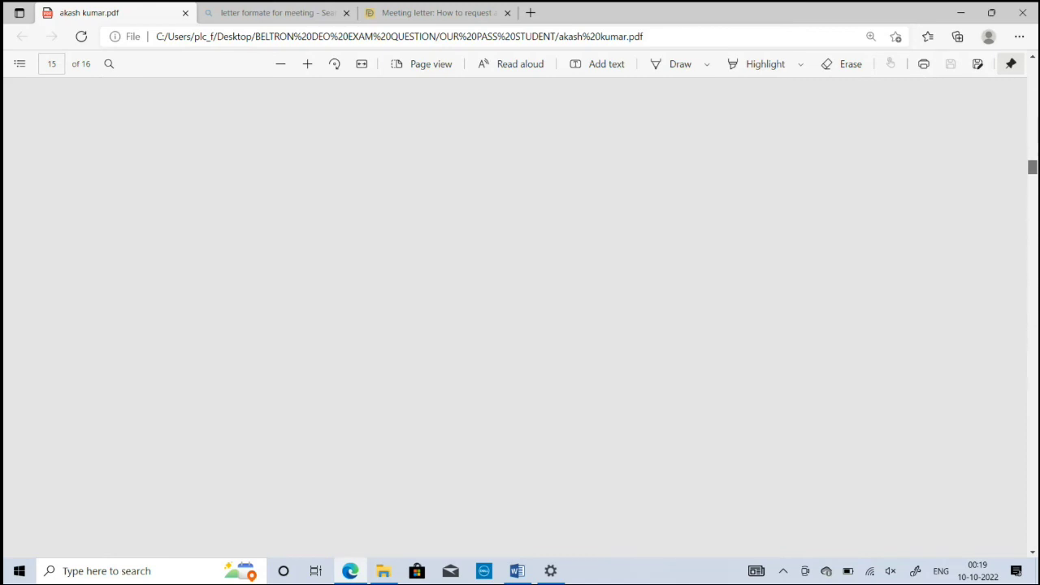
pyautogui.moveTo(1033, 507); pyautogui.dragTo(1033, 71)
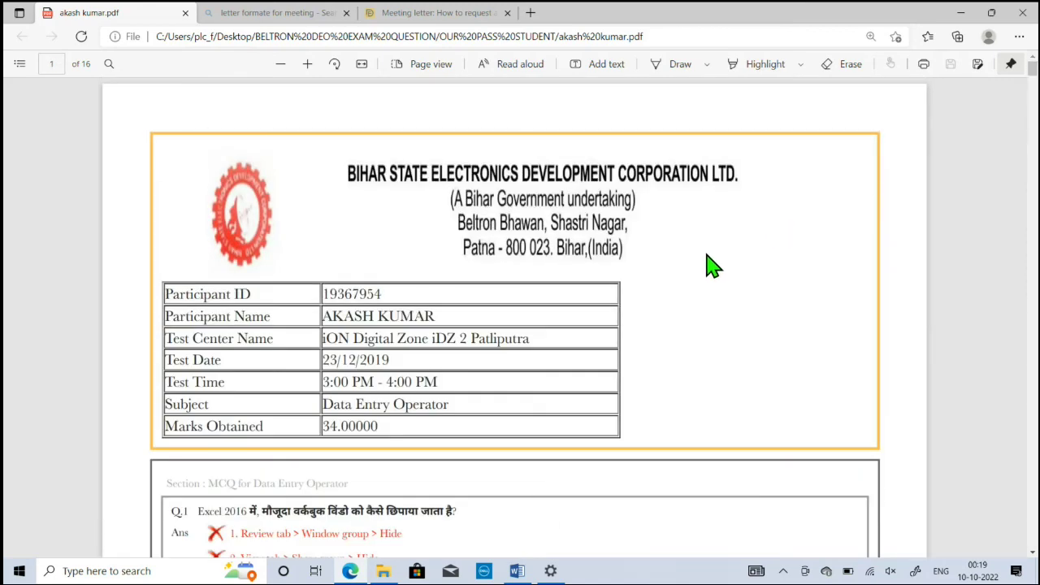